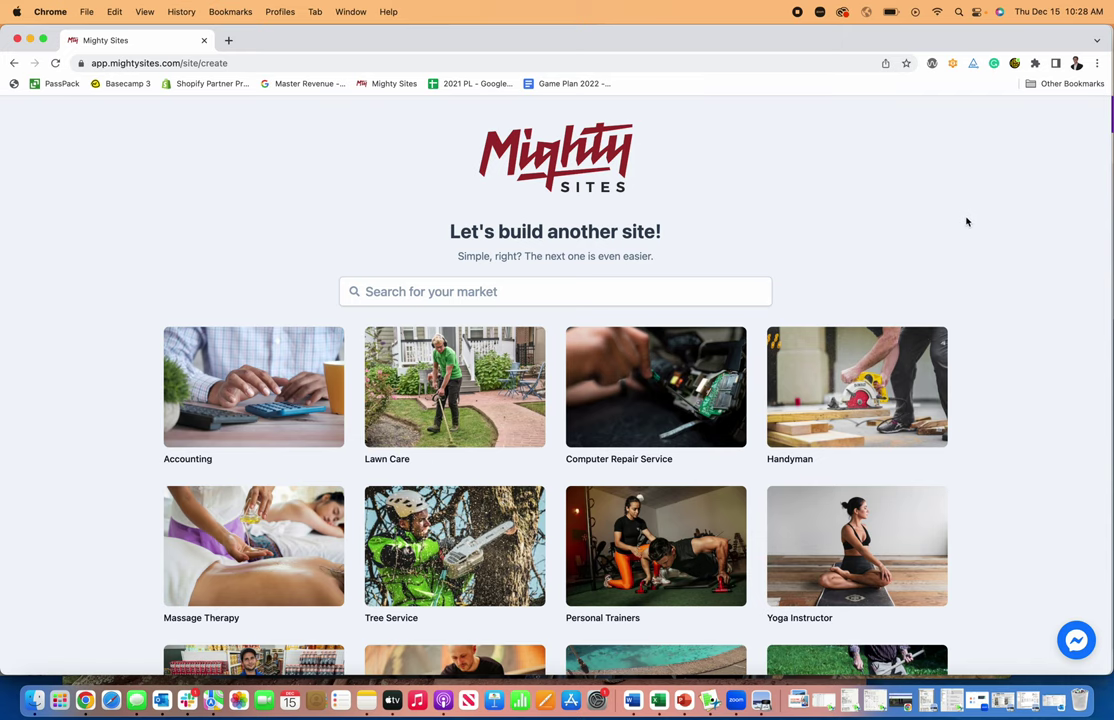
- Search the markets for 'air con' and choose the Air Conditioning Contractor market
{"action": "scroll", "coordinate": [903, 383], "scroll_direction": "down", "scroll_amount": 3}
{"action": "scroll", "coordinate": [903, 383], "scroll_direction": "down", "scroll_amount": 5}
{"action": "scroll", "coordinate": [900, 378], "scroll_direction": "down", "scroll_amount": 3}
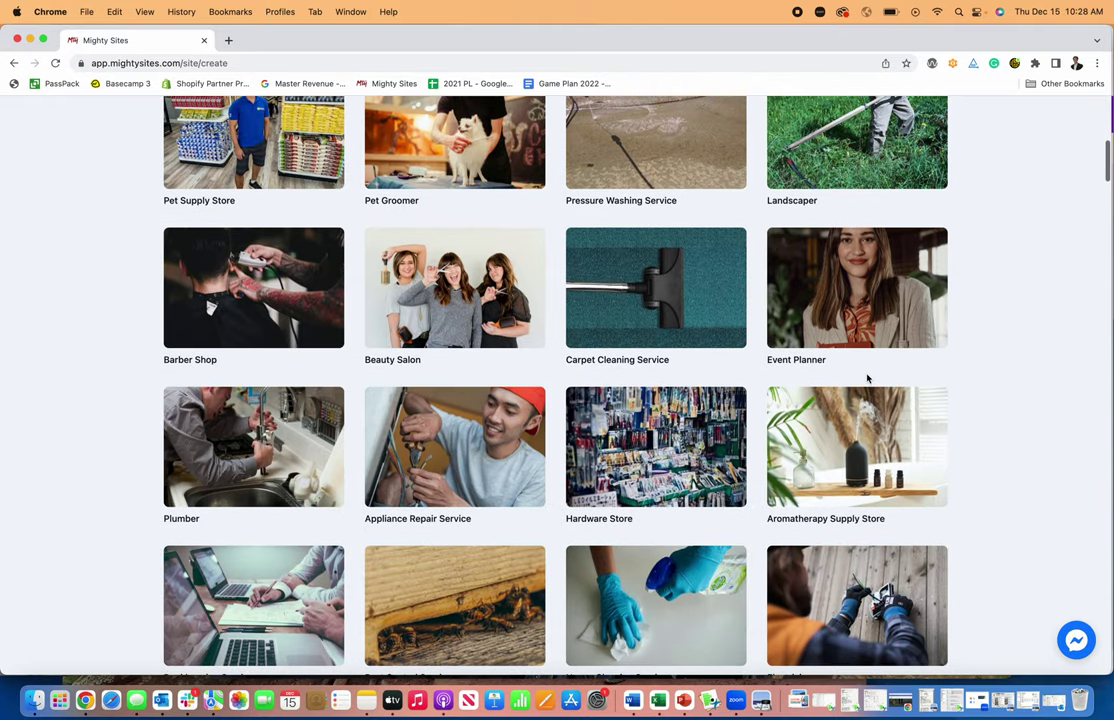
{"action": "scroll", "coordinate": [866, 378], "scroll_direction": "down", "scroll_amount": 2}
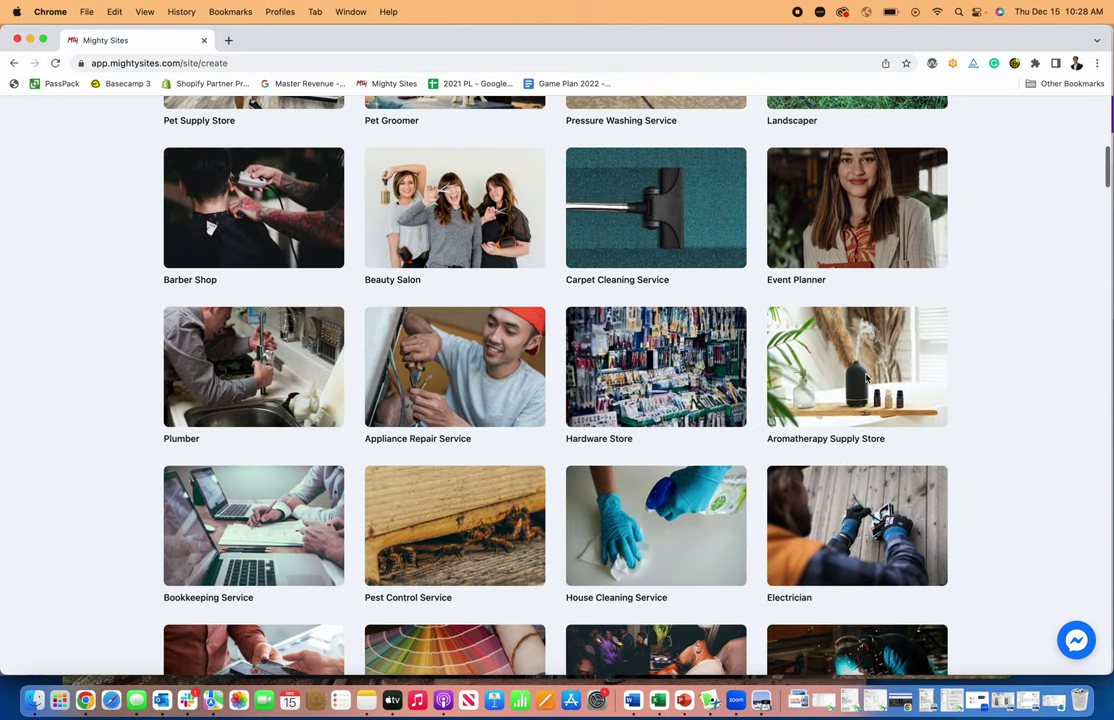
{"action": "scroll", "coordinate": [866, 378], "scroll_direction": "down", "scroll_amount": 3}
{"action": "scroll", "coordinate": [549, 316], "scroll_direction": "up", "scroll_amount": 20}
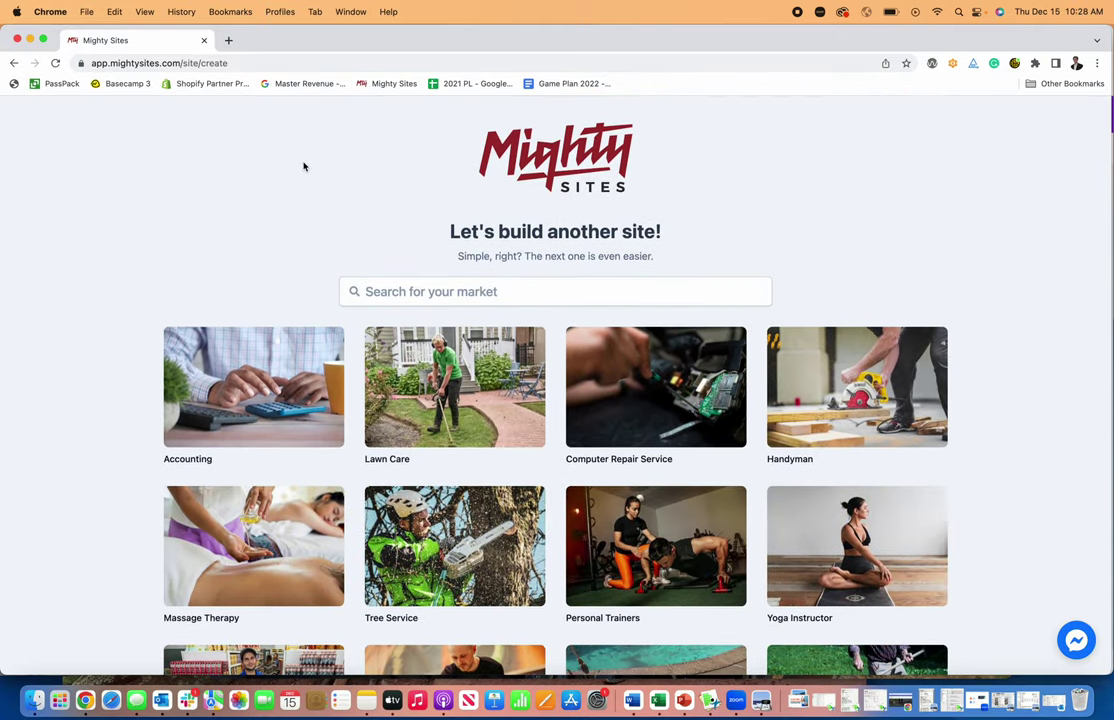
{"action": "left_click", "coordinate": [407, 291]}
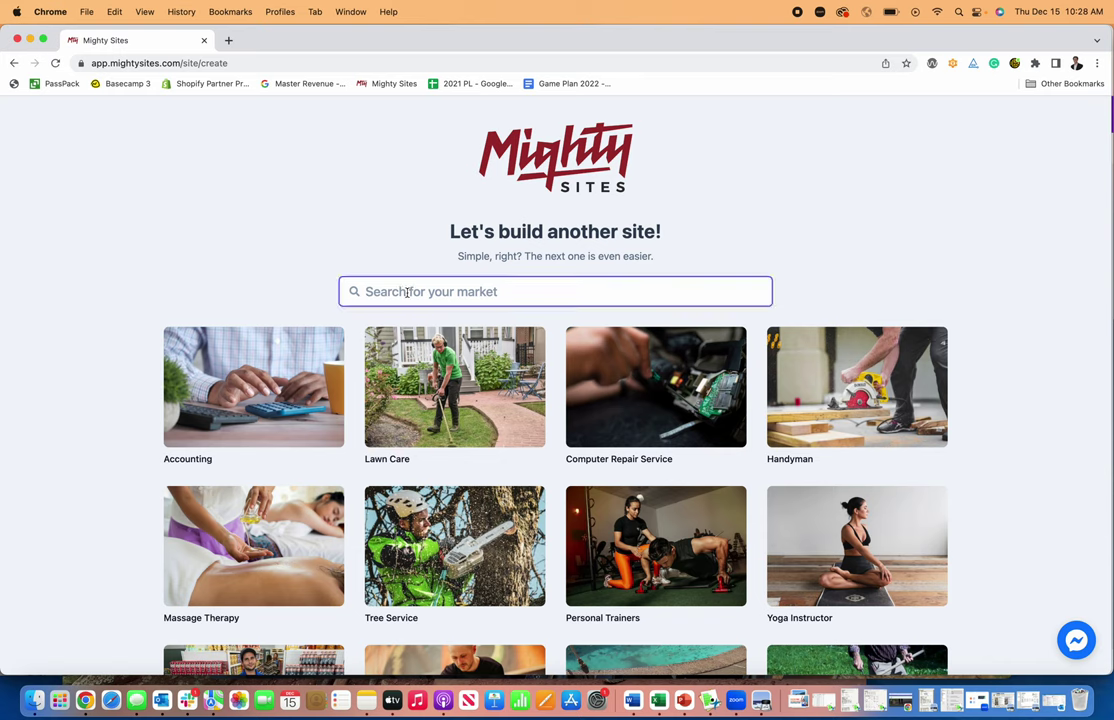
{"action": "type", "text": "air "}
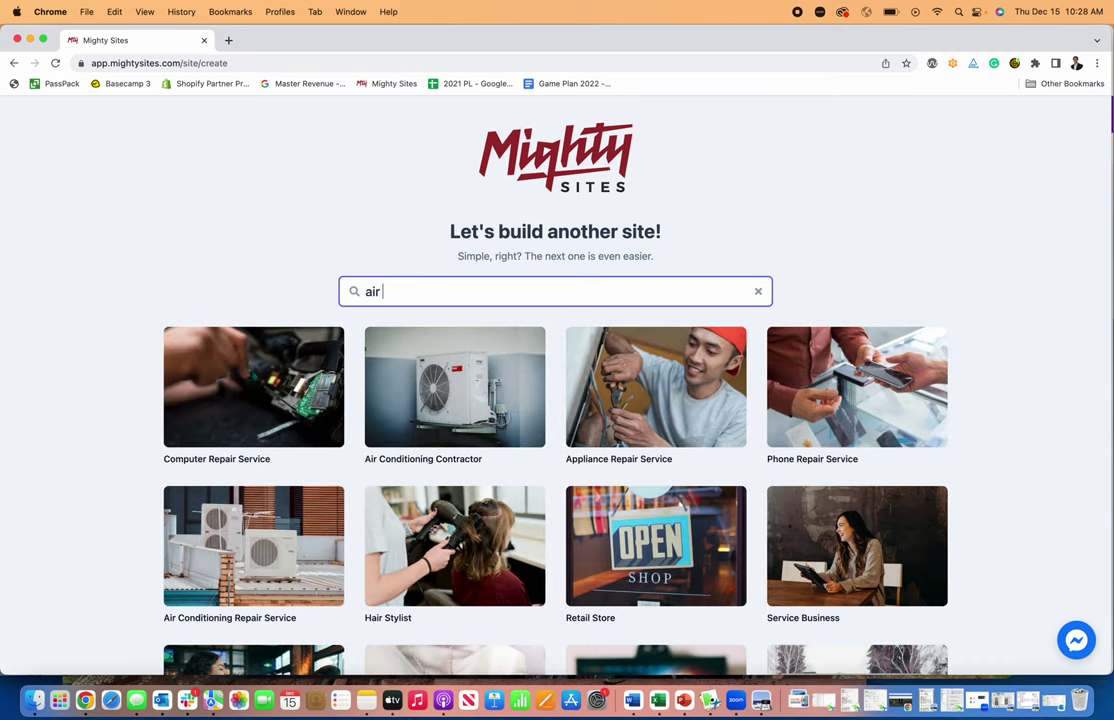
{"action": "type", "text": "conditi"}
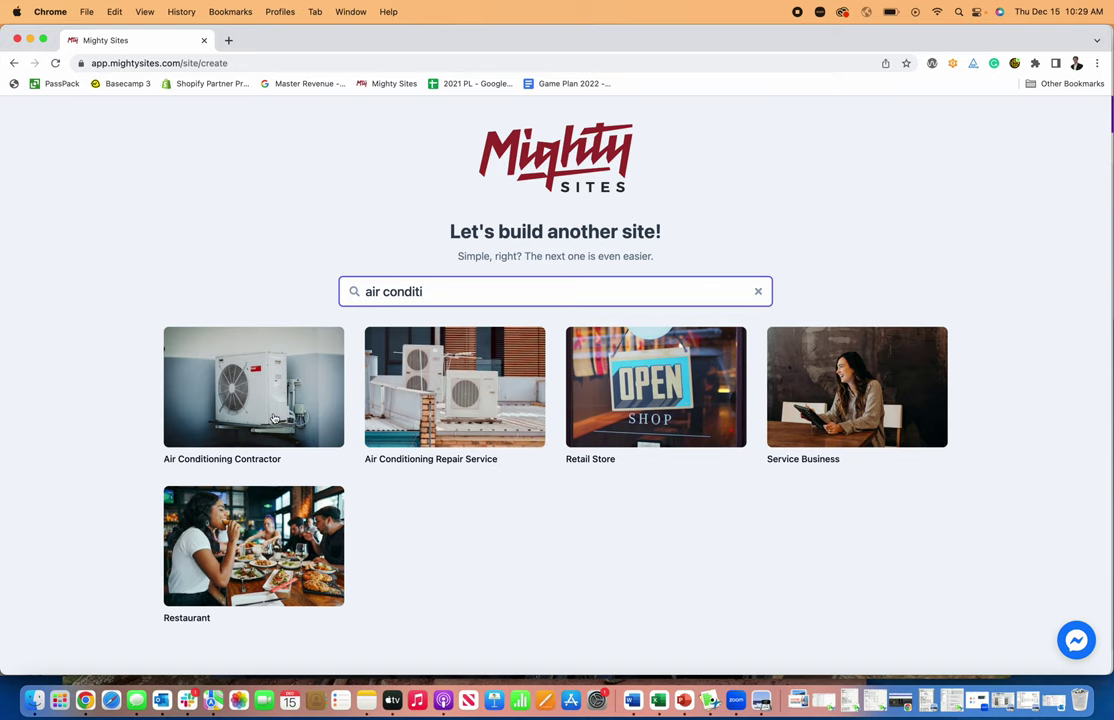
{"action": "left_click", "coordinate": [243, 360]}
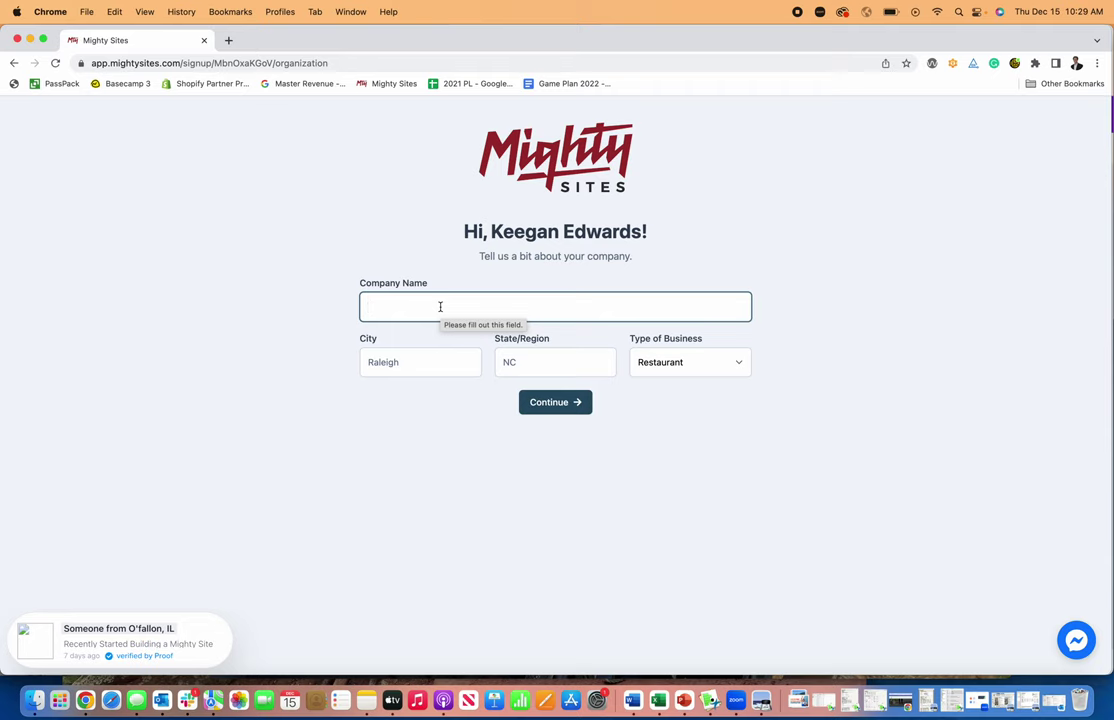
- Enter the company name, city Denver and state CO in the company-details form
{"action": "type", "text": "Keegan"}
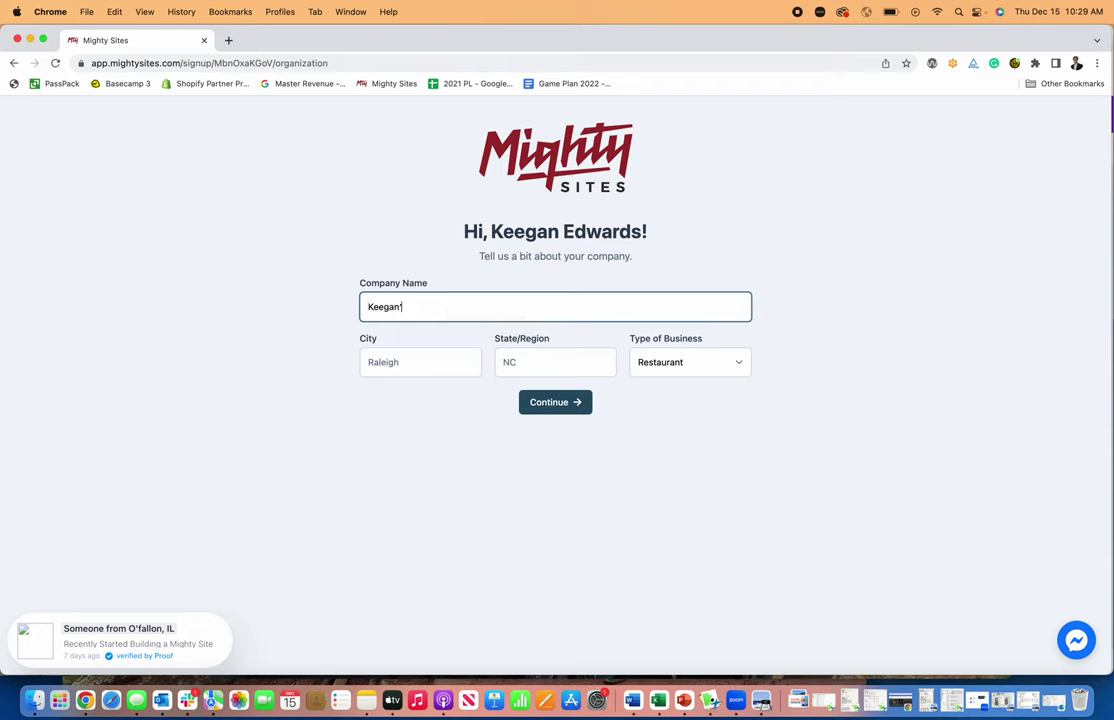
{"action": "type", "text": "ondit"}
{"action": "key", "text": "BackSpace"}
{"action": "key", "text": "BackSpace"}
{"action": "key", "text": "BackSpace"}
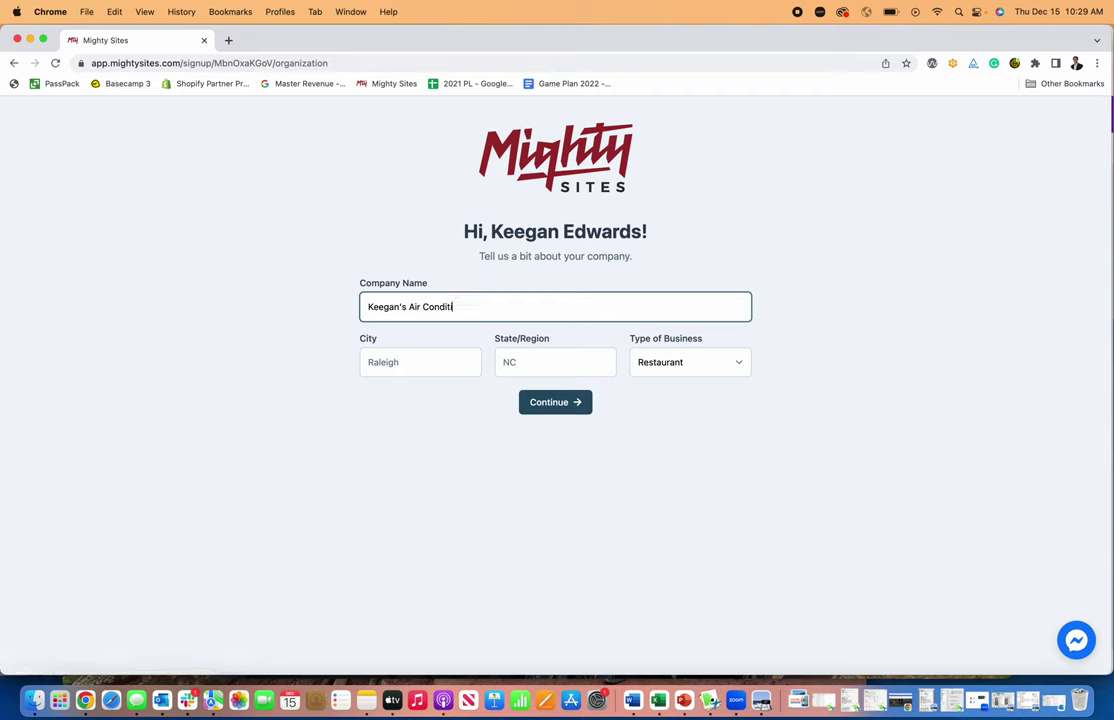
{"action": "type", "text": "ontractor"}
{"action": "left_click", "coordinate": [393, 358]}
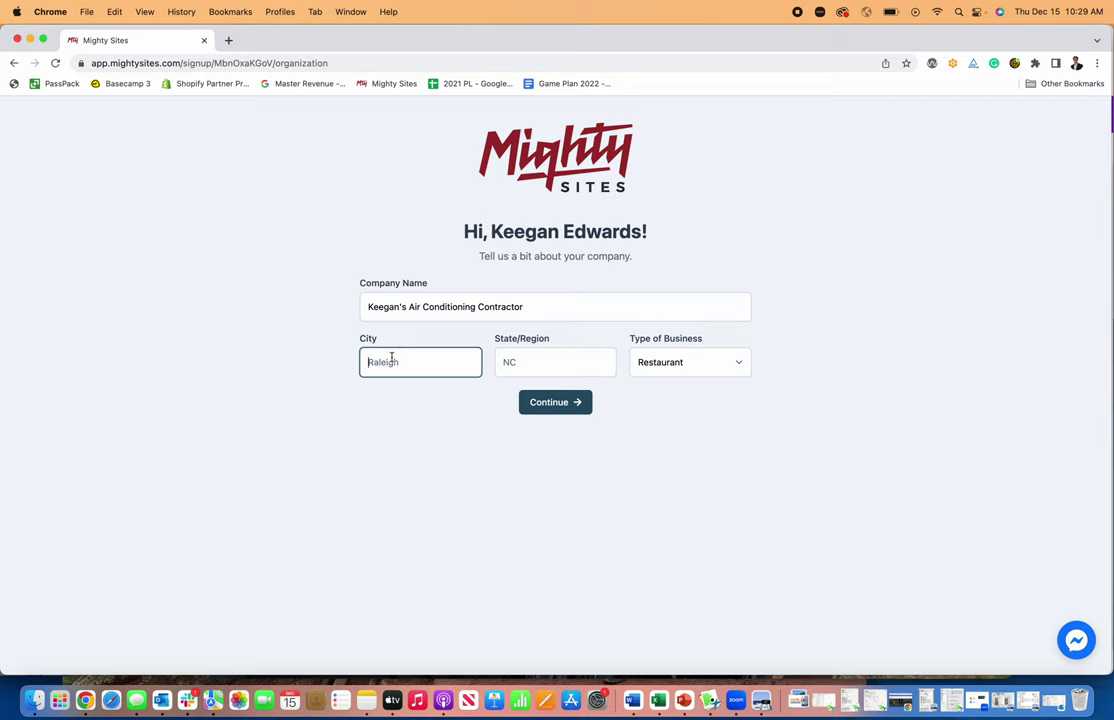
{"action": "type", "text": "Denver"}
{"action": "key", "text": "Tab"}
{"action": "type", "text": "CO"}
- Set the business type to Service and submit the details to generate the site
{"action": "key", "text": "Tab"}
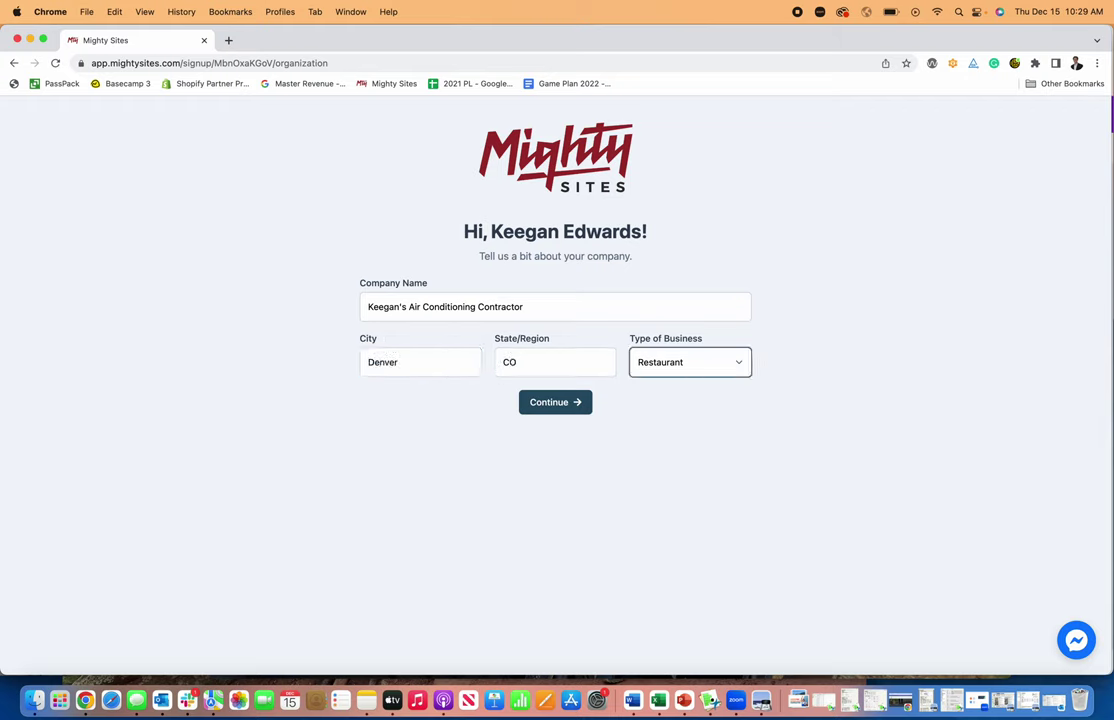
{"action": "left_click", "coordinate": [713, 365]}
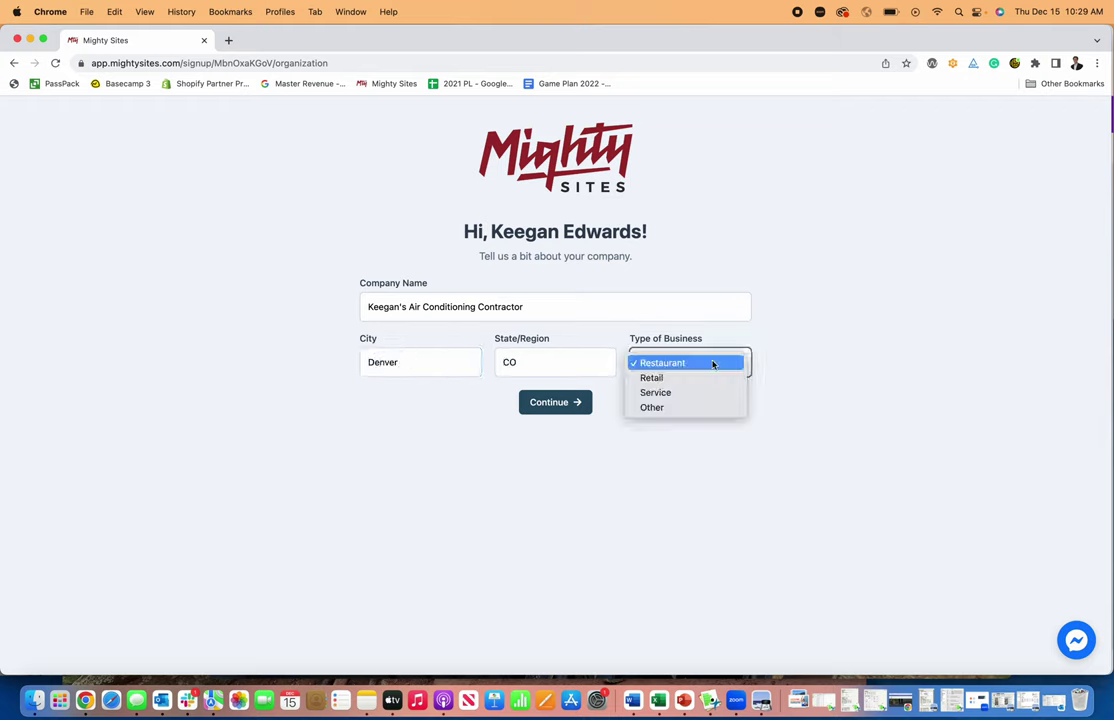
{"action": "left_click", "coordinate": [701, 394]}
{"action": "left_click", "coordinate": [558, 406]}
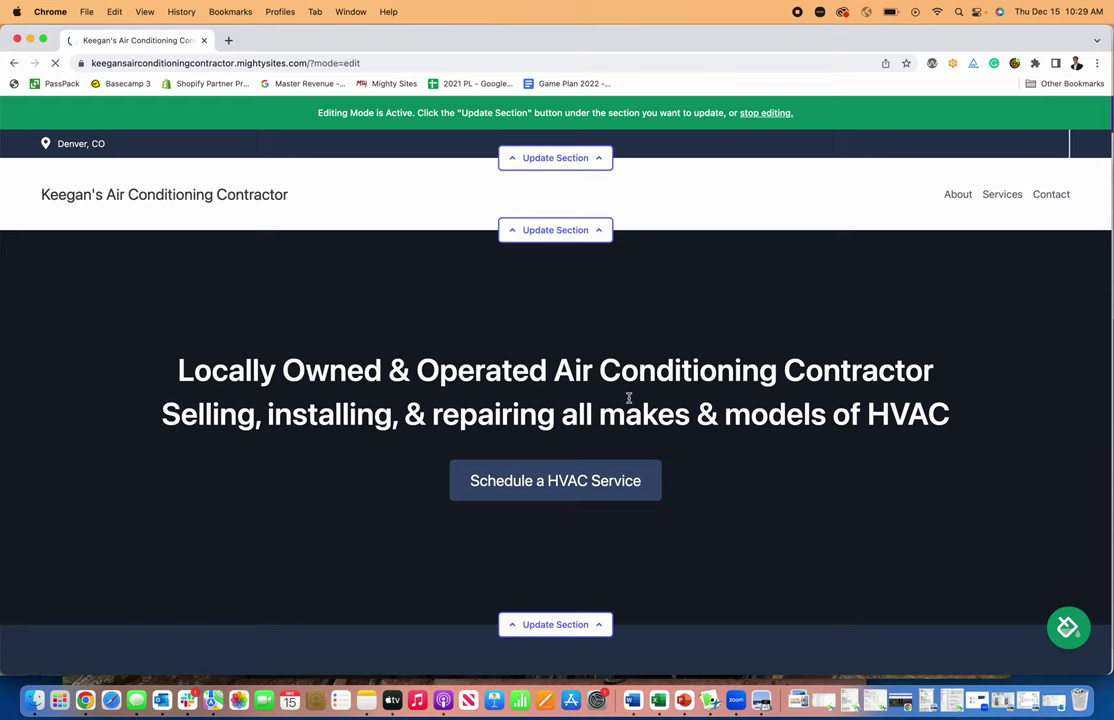
{"action": "scroll", "coordinate": [527, 361], "scroll_direction": "down", "scroll_amount": 5}
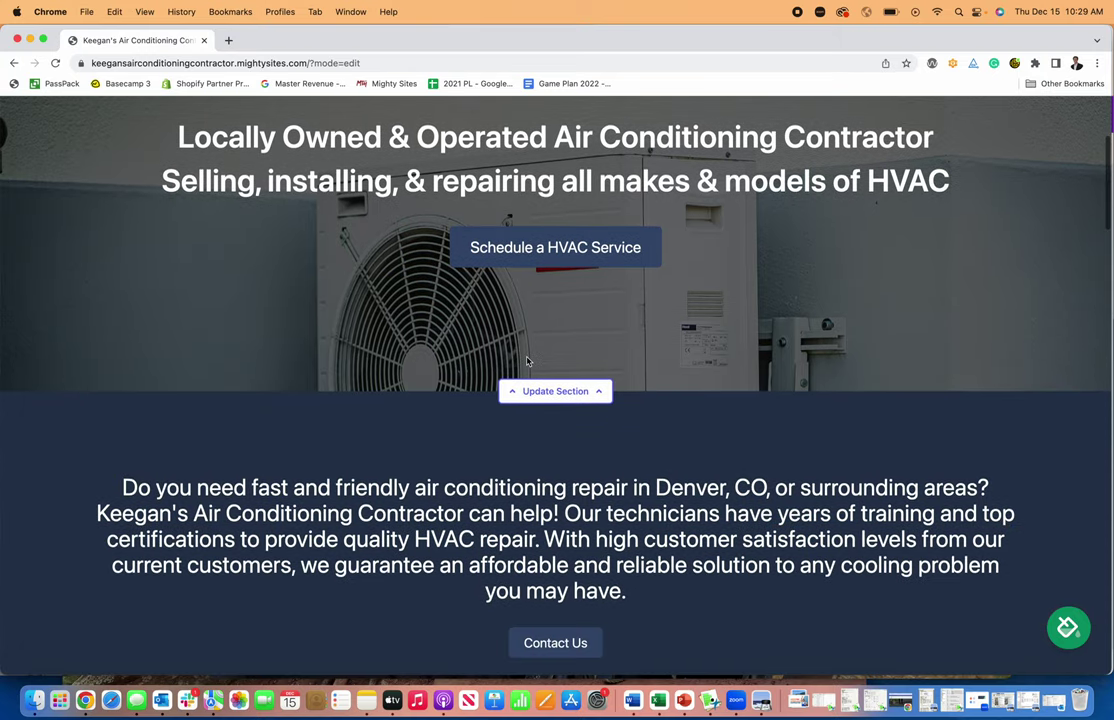
{"action": "scroll", "coordinate": [527, 361], "scroll_direction": "down", "scroll_amount": 4}
{"action": "scroll", "coordinate": [527, 361], "scroll_direction": "down", "scroll_amount": 4}
{"action": "scroll", "coordinate": [527, 362], "scroll_direction": "down", "scroll_amount": 4}
{"action": "scroll", "coordinate": [522, 359], "scroll_direction": "down", "scroll_amount": 3}
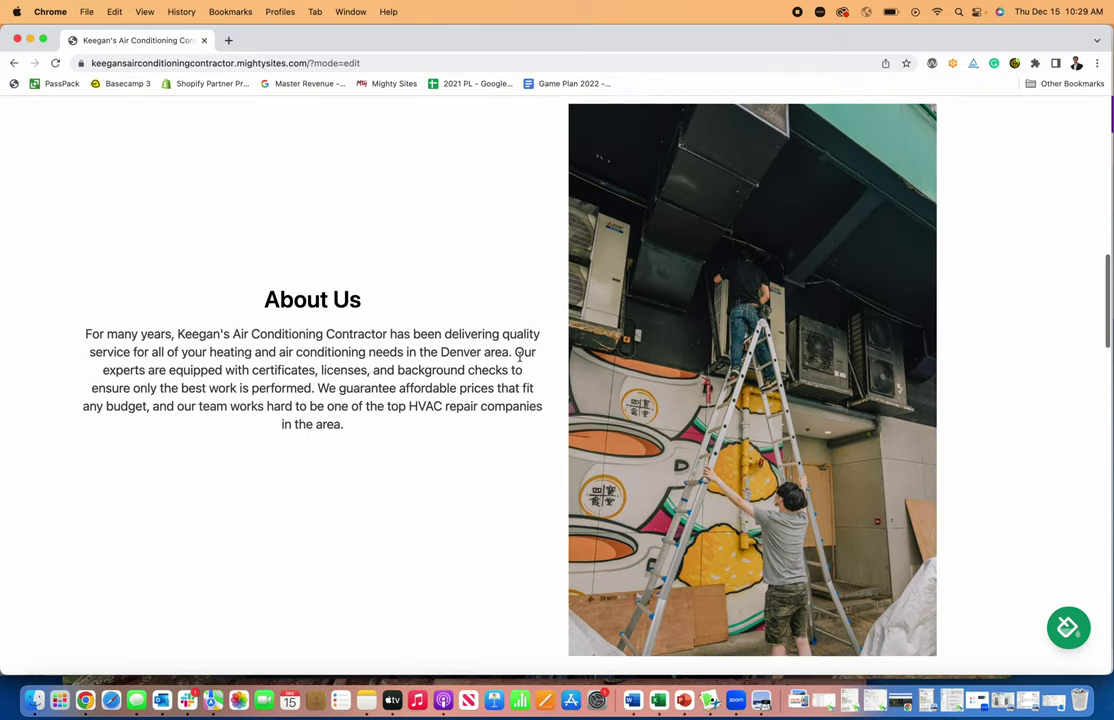
{"action": "scroll", "coordinate": [519, 357], "scroll_direction": "down", "scroll_amount": 3}
{"action": "scroll", "coordinate": [520, 361], "scroll_direction": "down", "scroll_amount": 2}
{"action": "scroll", "coordinate": [520, 361], "scroll_direction": "down", "scroll_amount": 2}
{"action": "scroll", "coordinate": [520, 361], "scroll_direction": "down", "scroll_amount": 5}
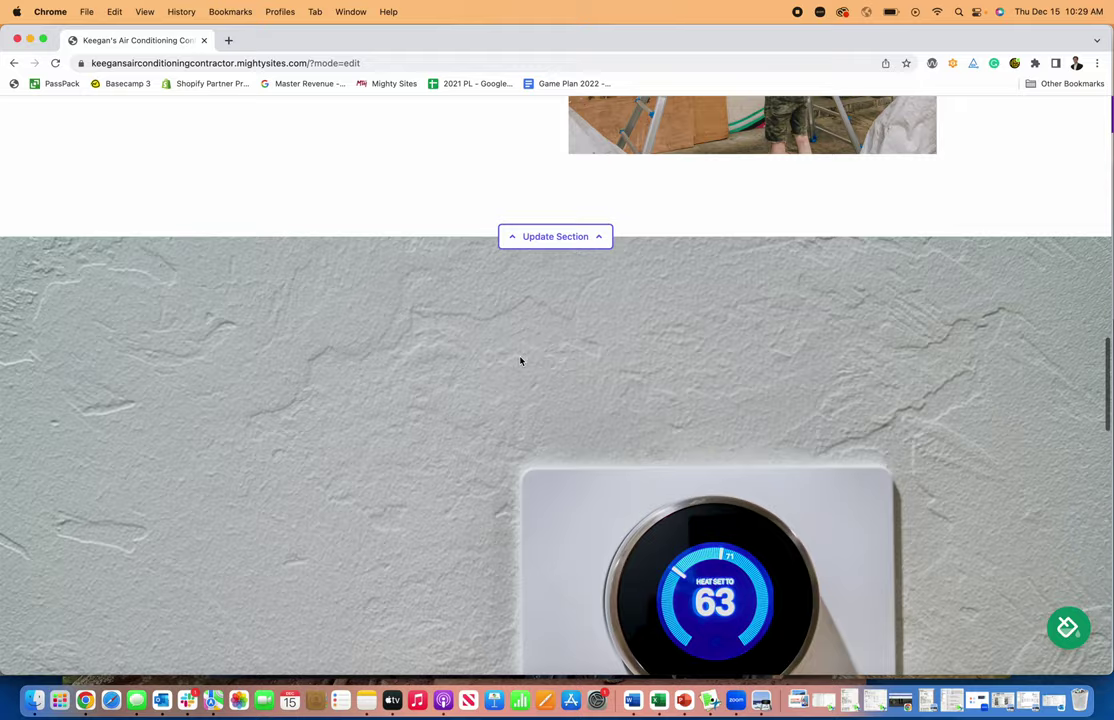
{"action": "scroll", "coordinate": [520, 361], "scroll_direction": "down", "scroll_amount": 5}
{"action": "scroll", "coordinate": [520, 361], "scroll_direction": "down", "scroll_amount": 3}
{"action": "scroll", "coordinate": [520, 361], "scroll_direction": "down", "scroll_amount": 4}
{"action": "scroll", "coordinate": [520, 361], "scroll_direction": "down", "scroll_amount": 3}
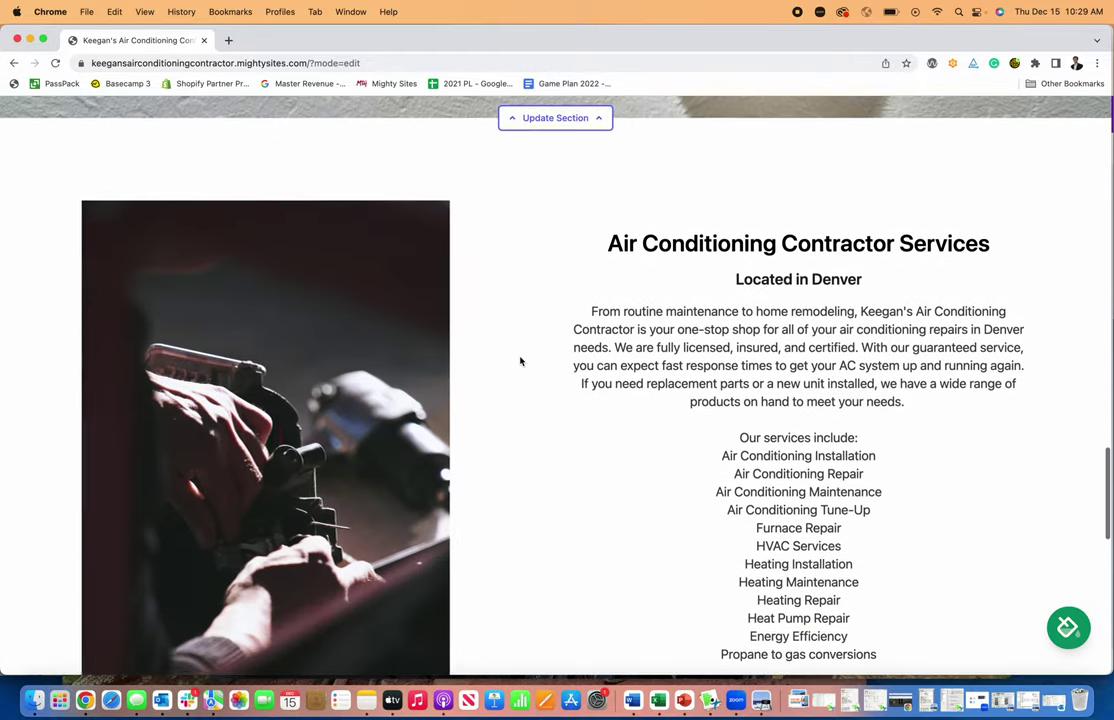
{"action": "scroll", "coordinate": [520, 361], "scroll_direction": "down", "scroll_amount": 3}
{"action": "scroll", "coordinate": [520, 361], "scroll_direction": "down", "scroll_amount": 3}
{"action": "scroll", "coordinate": [520, 361], "scroll_direction": "down", "scroll_amount": 4}
{"action": "scroll", "coordinate": [520, 361], "scroll_direction": "down", "scroll_amount": 4}
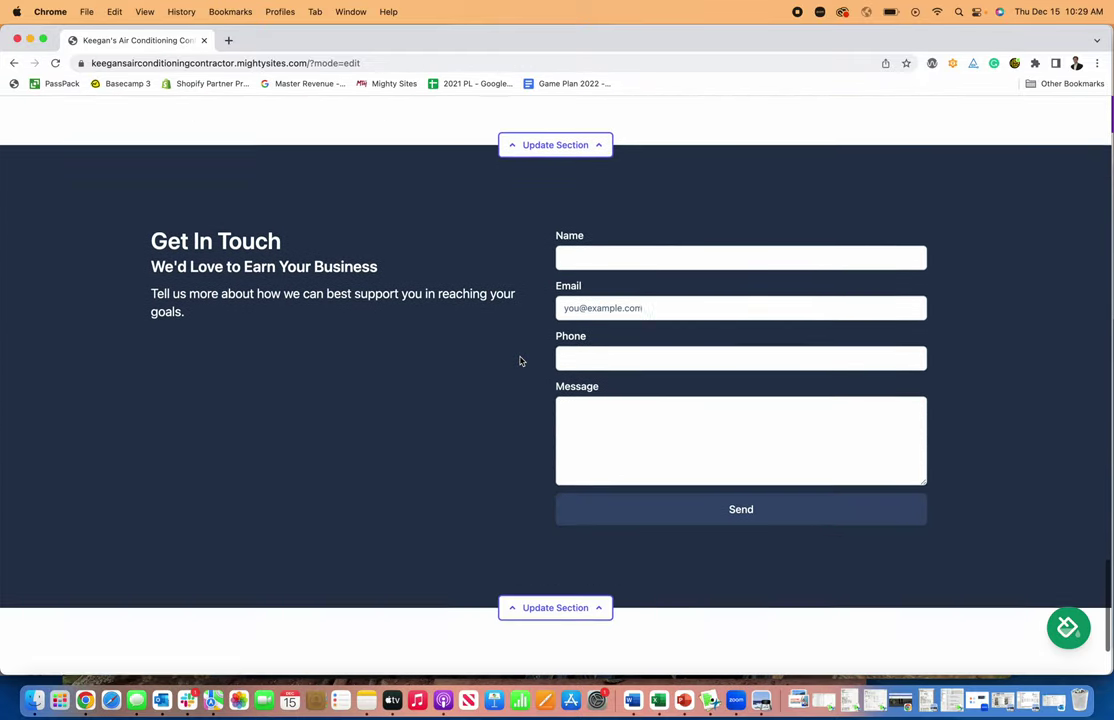
{"action": "scroll", "coordinate": [520, 361], "scroll_direction": "down", "scroll_amount": 3}
{"action": "scroll", "coordinate": [520, 361], "scroll_direction": "down", "scroll_amount": 1}
{"action": "scroll", "coordinate": [522, 362], "scroll_direction": "up", "scroll_amount": 15}
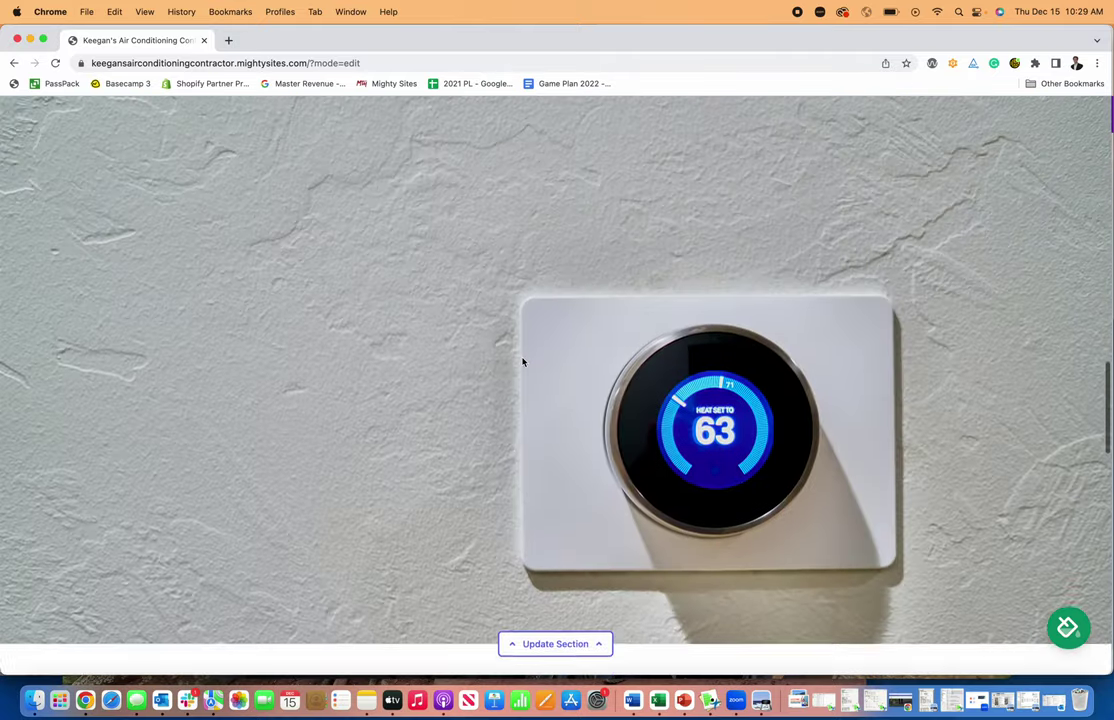
{"action": "scroll", "coordinate": [522, 362], "scroll_direction": "up", "scroll_amount": 5}
{"action": "scroll", "coordinate": [522, 362], "scroll_direction": "up", "scroll_amount": 4}
{"action": "scroll", "coordinate": [522, 362], "scroll_direction": "up", "scroll_amount": 4}
{"action": "scroll", "coordinate": [522, 362], "scroll_direction": "up", "scroll_amount": 1}
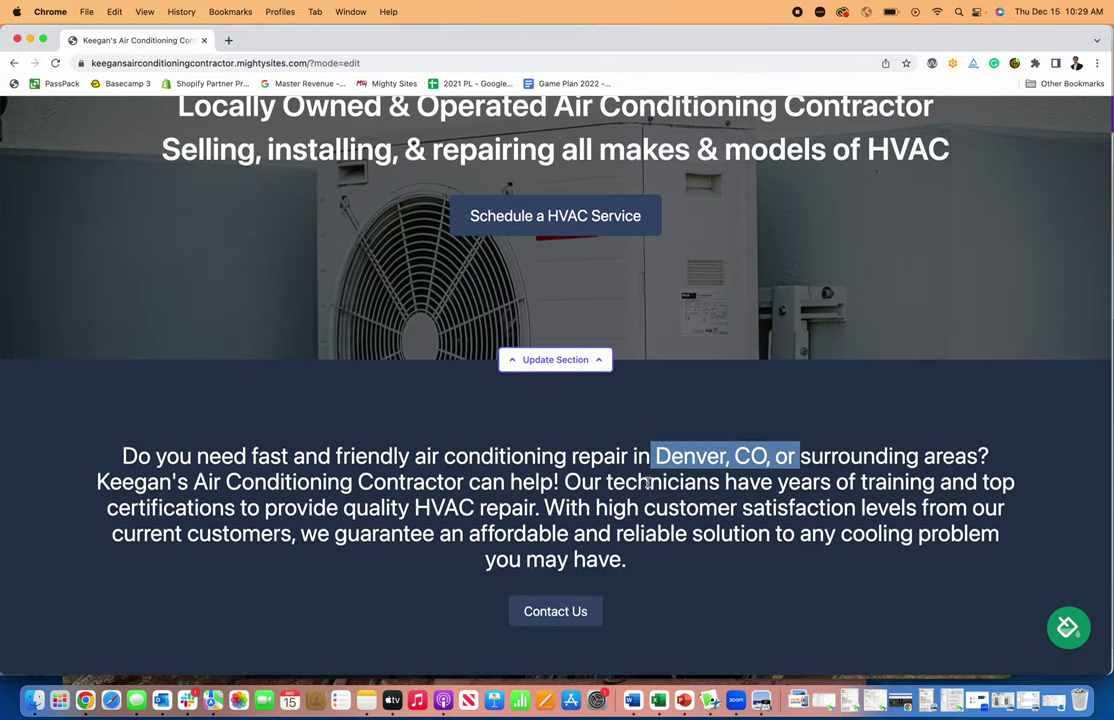
{"action": "scroll", "coordinate": [144, 187], "scroll_direction": "up", "scroll_amount": 5}
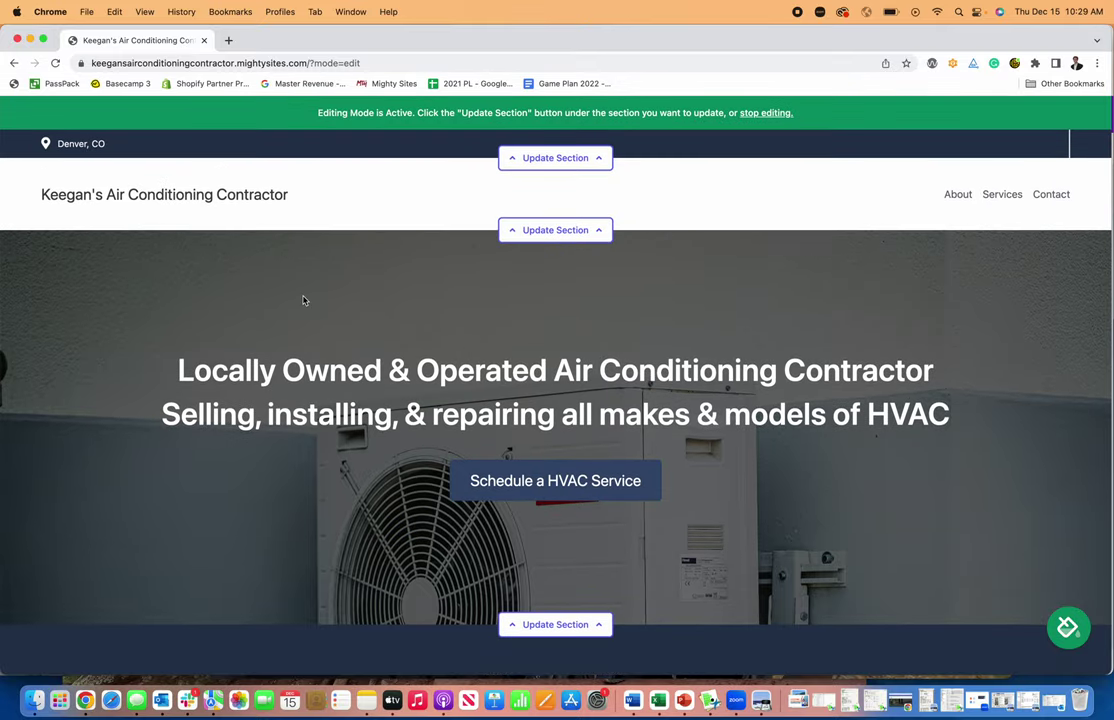
{"action": "scroll", "coordinate": [304, 300], "scroll_direction": "down", "scroll_amount": 5}
{"action": "scroll", "coordinate": [304, 300], "scroll_direction": "down", "scroll_amount": 4}
{"action": "scroll", "coordinate": [304, 300], "scroll_direction": "down", "scroll_amount": 2}
{"action": "scroll", "coordinate": [304, 300], "scroll_direction": "down", "scroll_amount": 3}
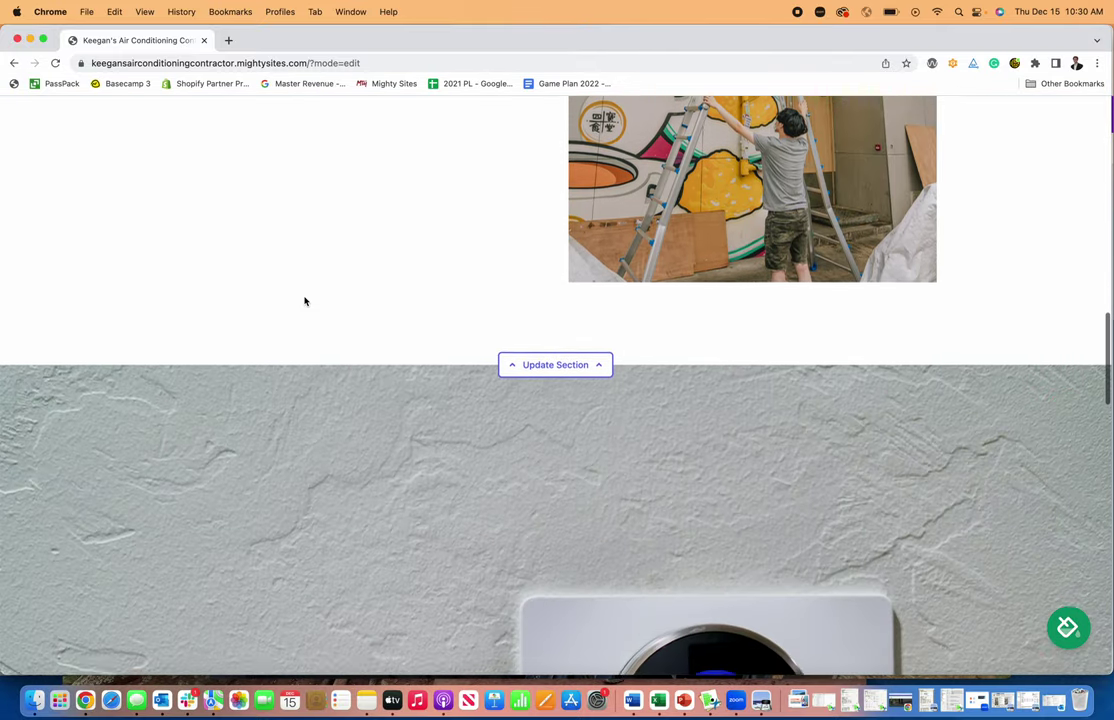
{"action": "scroll", "coordinate": [305, 301], "scroll_direction": "down", "scroll_amount": 3}
{"action": "scroll", "coordinate": [305, 301], "scroll_direction": "down", "scroll_amount": 3}
{"action": "scroll", "coordinate": [305, 301], "scroll_direction": "down", "scroll_amount": 4}
{"action": "scroll", "coordinate": [305, 301], "scroll_direction": "down", "scroll_amount": 3}
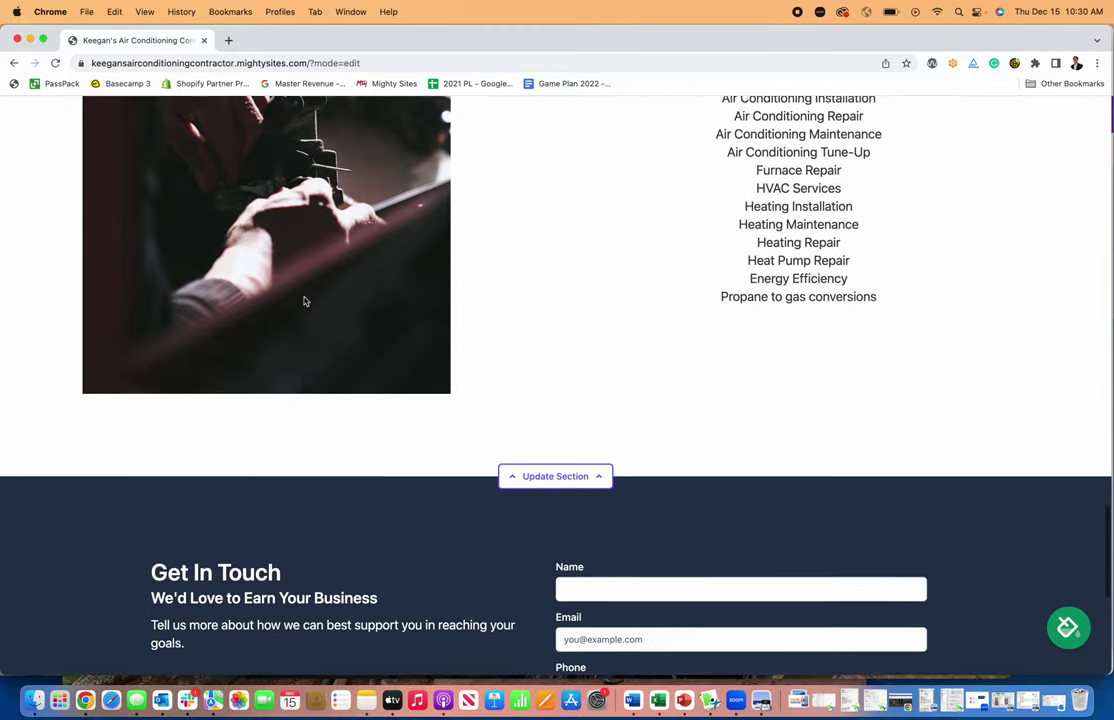
{"action": "scroll", "coordinate": [305, 301], "scroll_direction": "down", "scroll_amount": 3}
{"action": "scroll", "coordinate": [305, 301], "scroll_direction": "down", "scroll_amount": 3}
{"action": "scroll", "coordinate": [305, 301], "scroll_direction": "up", "scroll_amount": 1}
{"action": "scroll", "coordinate": [304, 301], "scroll_direction": "up", "scroll_amount": 10}
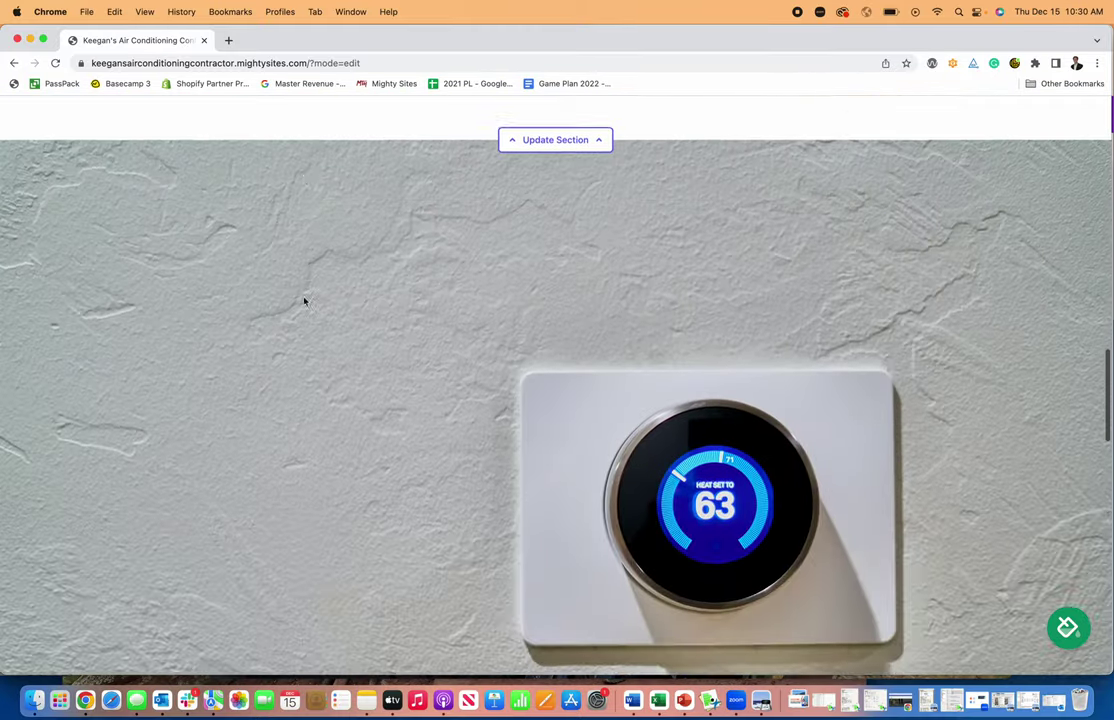
{"action": "scroll", "coordinate": [304, 300], "scroll_direction": "up", "scroll_amount": 5}
{"action": "scroll", "coordinate": [305, 302], "scroll_direction": "up", "scroll_amount": 5}
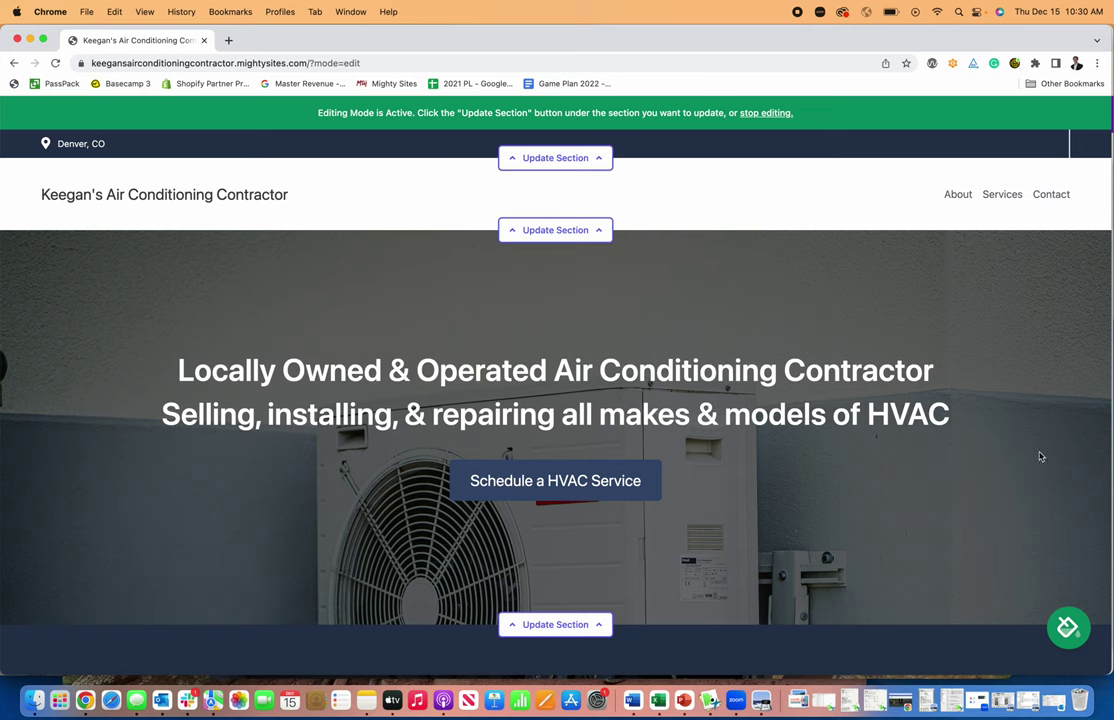
- Preview the blue, green, and maroon-green-orange colour themes on the site
{"action": "scroll", "coordinate": [1007, 529], "scroll_direction": "down", "scroll_amount": 2}
{"action": "scroll", "coordinate": [1007, 529], "scroll_direction": "up", "scroll_amount": 2}
{"action": "left_click", "coordinate": [1071, 638]}
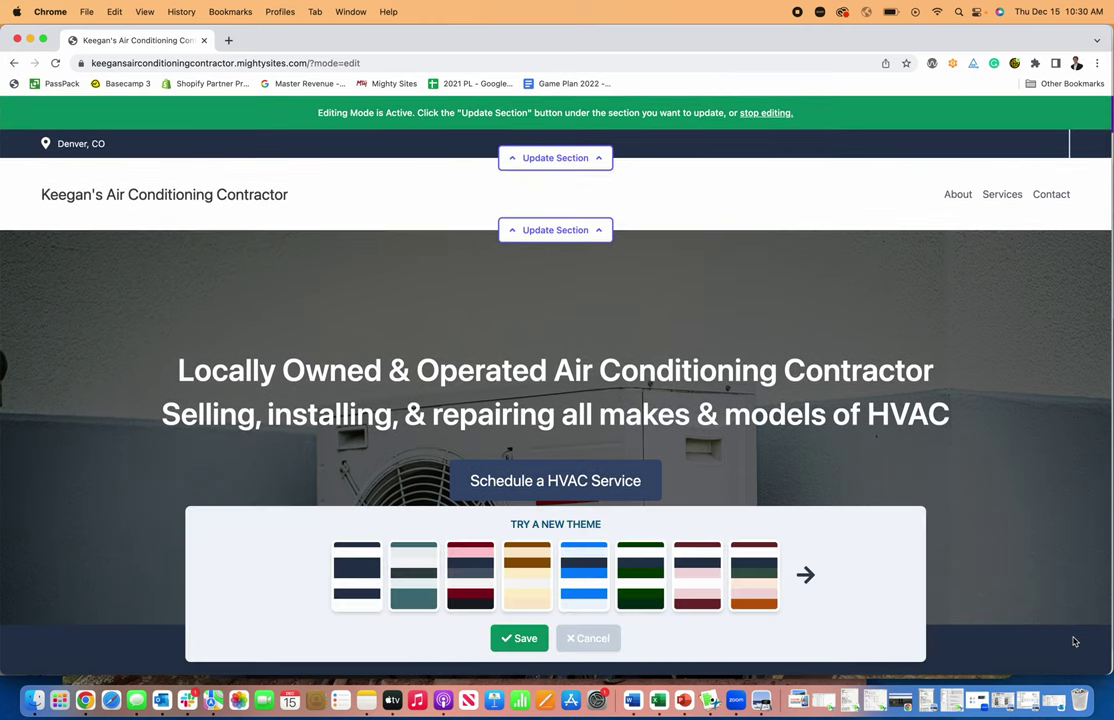
{"action": "left_click", "coordinate": [596, 580]}
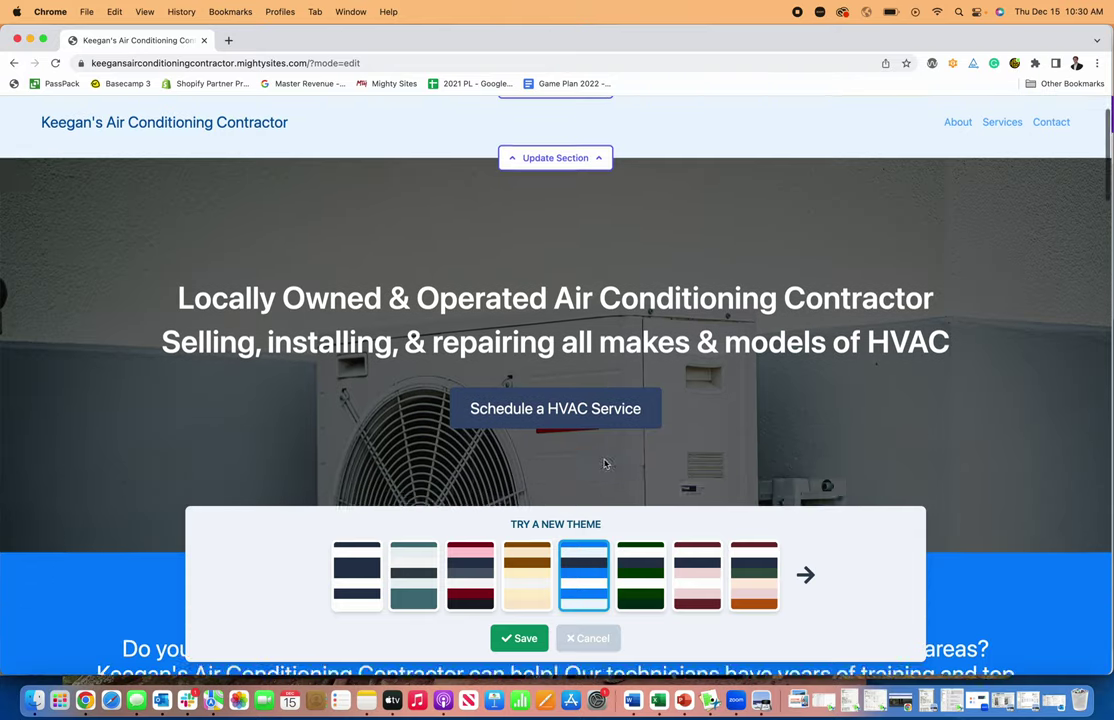
{"action": "scroll", "coordinate": [610, 560], "scroll_direction": "down", "scroll_amount": 3}
{"action": "left_click", "coordinate": [640, 575]}
{"action": "scroll", "coordinate": [652, 422], "scroll_direction": "down", "scroll_amount": 5}
{"action": "scroll", "coordinate": [652, 422], "scroll_direction": "down", "scroll_amount": 3}
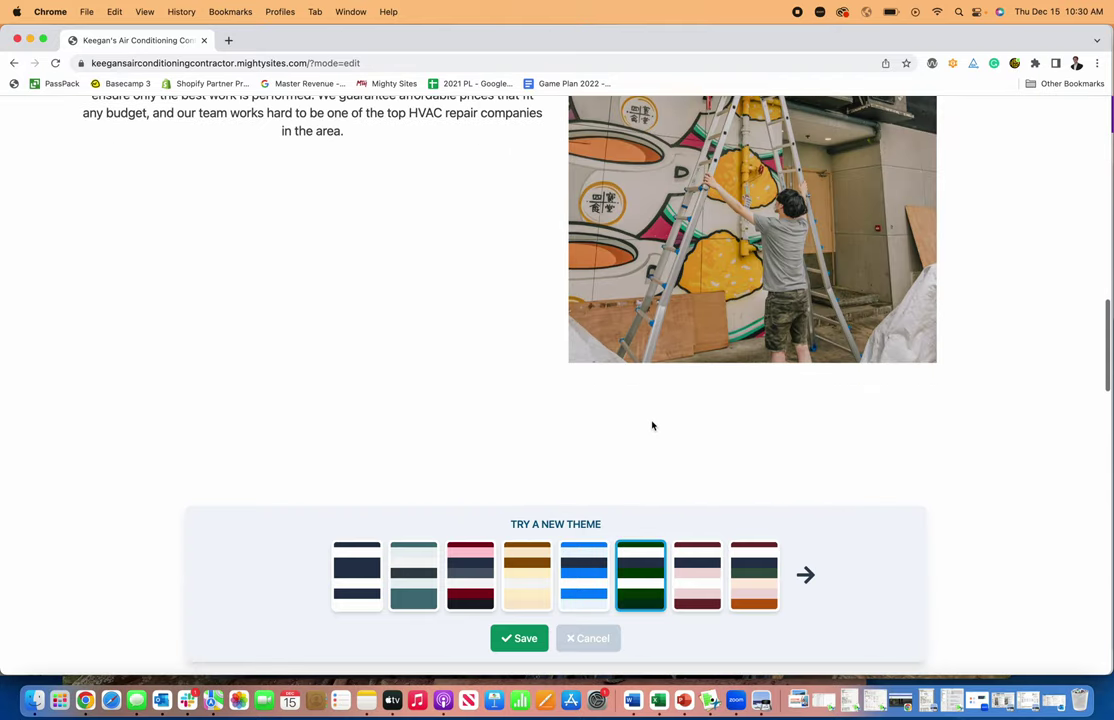
{"action": "scroll", "coordinate": [652, 422], "scroll_direction": "up", "scroll_amount": 8}
{"action": "scroll", "coordinate": [652, 422], "scroll_direction": "up", "scroll_amount": 3}
{"action": "left_click", "coordinate": [753, 592]}
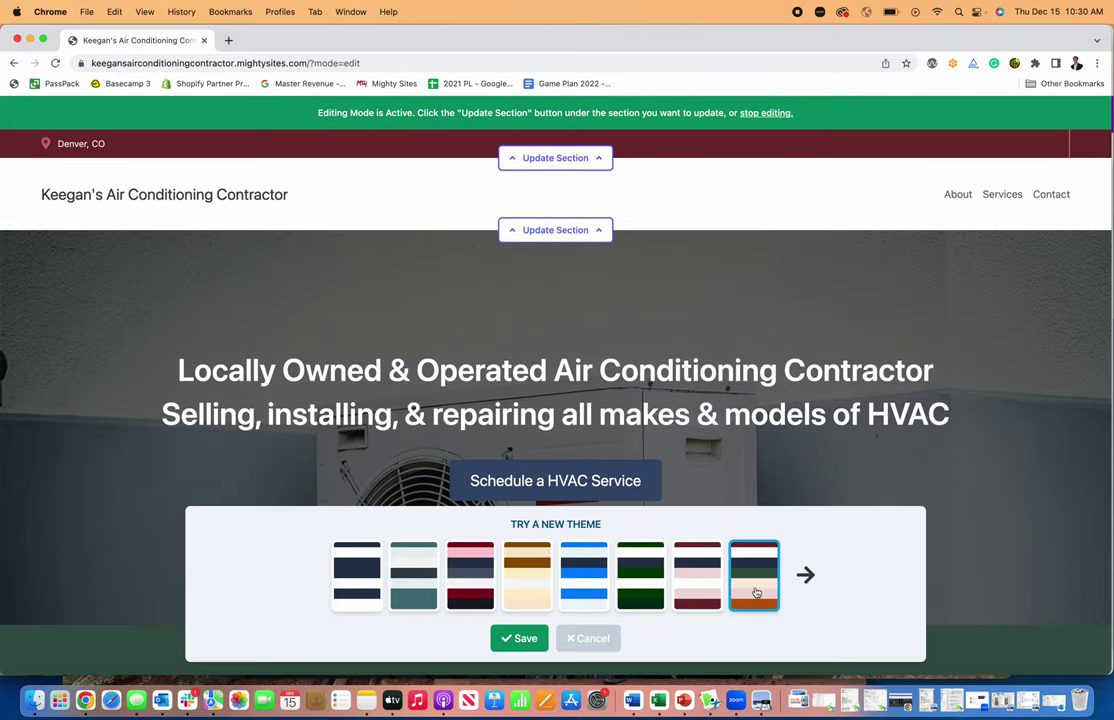
{"action": "scroll", "coordinate": [745, 460], "scroll_direction": "down", "scroll_amount": 5}
{"action": "scroll", "coordinate": [748, 465], "scroll_direction": "down", "scroll_amount": 5}
- Preview the next themes: maroon-black, navy-white, cream and light-blue-navy
{"action": "left_click", "coordinate": [805, 574]}
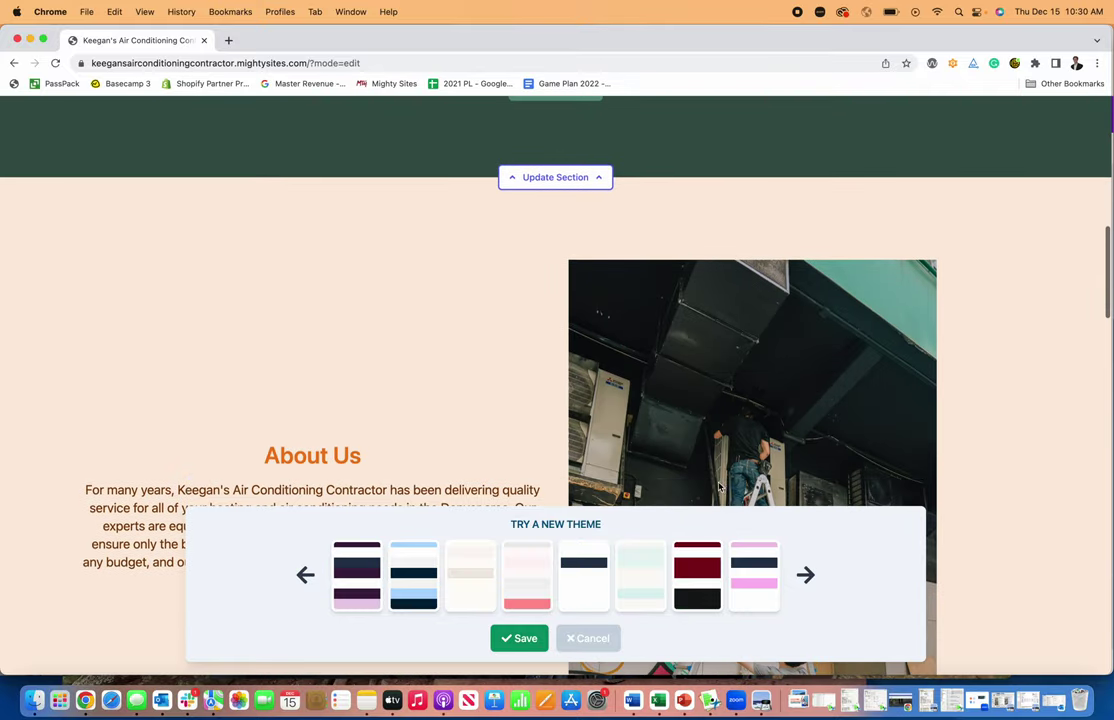
{"action": "scroll", "coordinate": [701, 515], "scroll_direction": "down", "scroll_amount": 3}
{"action": "left_click", "coordinate": [697, 574]}
{"action": "scroll", "coordinate": [630, 440], "scroll_direction": "down", "scroll_amount": 5}
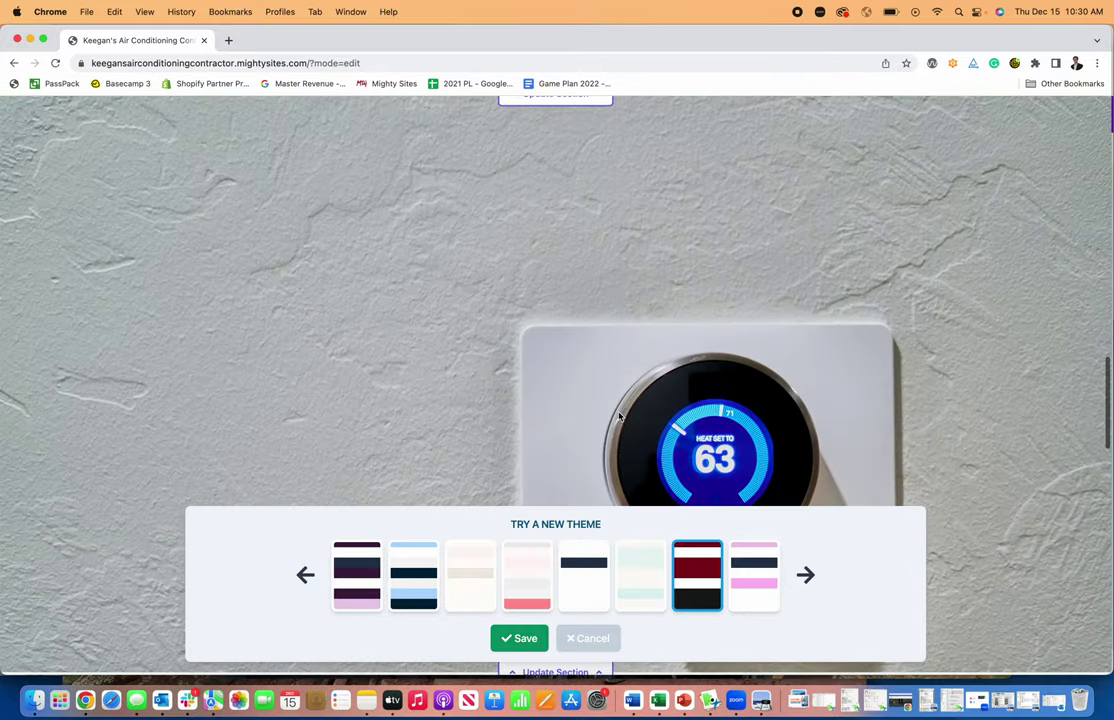
{"action": "scroll", "coordinate": [618, 417], "scroll_direction": "down", "scroll_amount": 5}
{"action": "scroll", "coordinate": [618, 417], "scroll_direction": "down", "scroll_amount": 3}
{"action": "scroll", "coordinate": [615, 416], "scroll_direction": "up", "scroll_amount": 5}
{"action": "scroll", "coordinate": [612, 415], "scroll_direction": "up", "scroll_amount": 10}
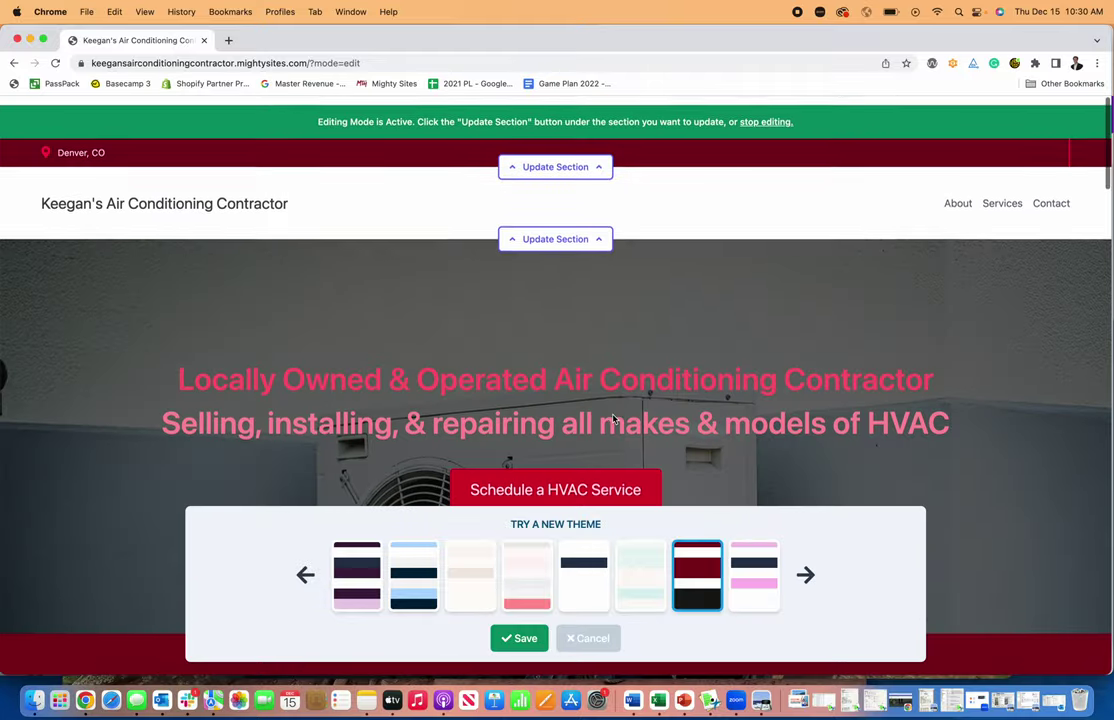
{"action": "scroll", "coordinate": [612, 415], "scroll_direction": "down", "scroll_amount": 1}
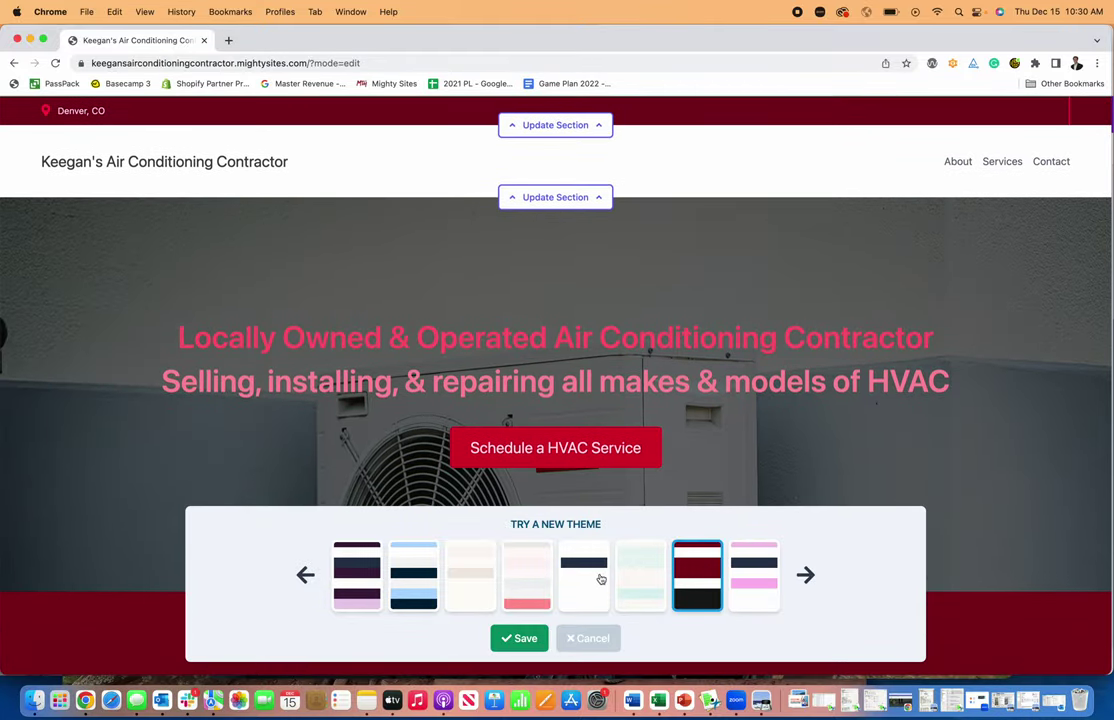
{"action": "left_click", "coordinate": [575, 572]}
{"action": "scroll", "coordinate": [589, 465], "scroll_direction": "down", "scroll_amount": 3}
{"action": "scroll", "coordinate": [589, 465], "scroll_direction": "down", "scroll_amount": 3}
{"action": "left_click", "coordinate": [465, 578]}
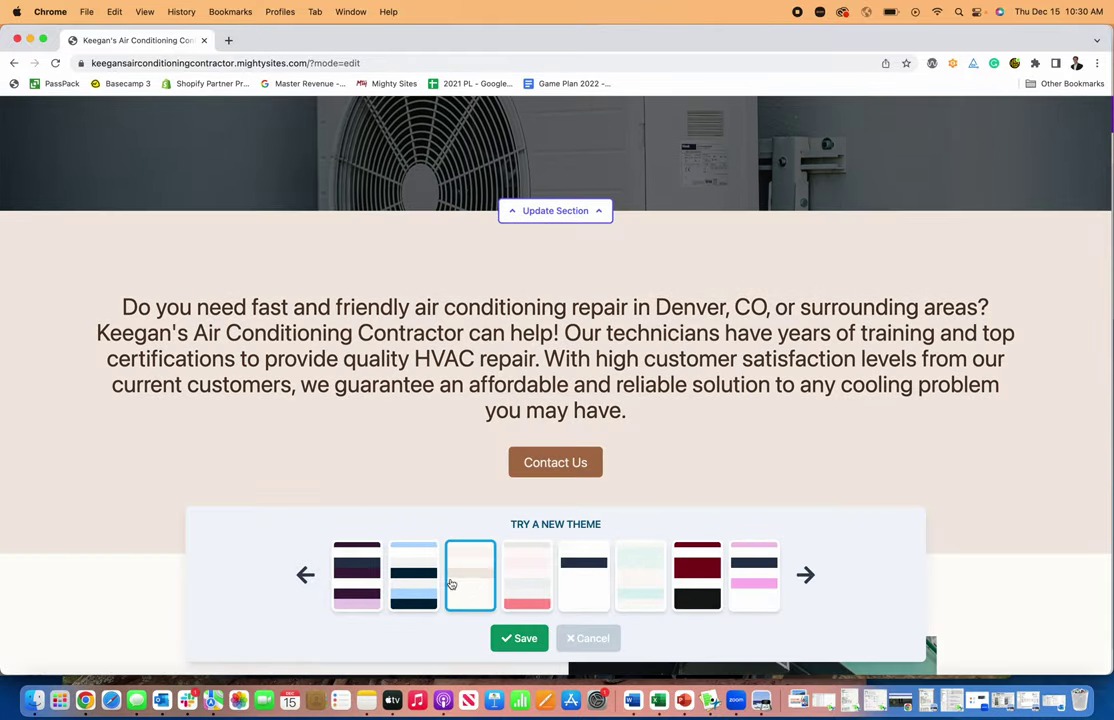
{"action": "left_click", "coordinate": [414, 576]}
{"action": "scroll", "coordinate": [510, 435], "scroll_direction": "up", "scroll_amount": 10}
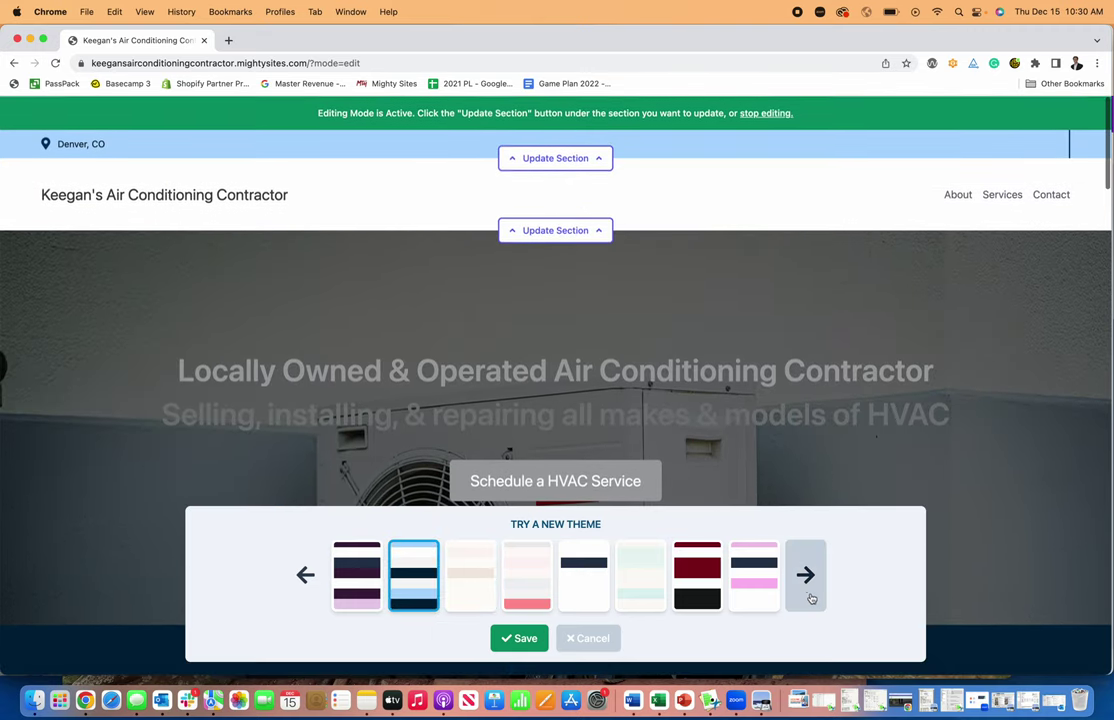
- Apply and save the navy and black theme, then review the restyled page
{"action": "left_click", "coordinate": [806, 575]}
{"action": "left_click", "coordinate": [470, 575]}
{"action": "scroll", "coordinate": [488, 474], "scroll_direction": "down", "scroll_amount": 1}
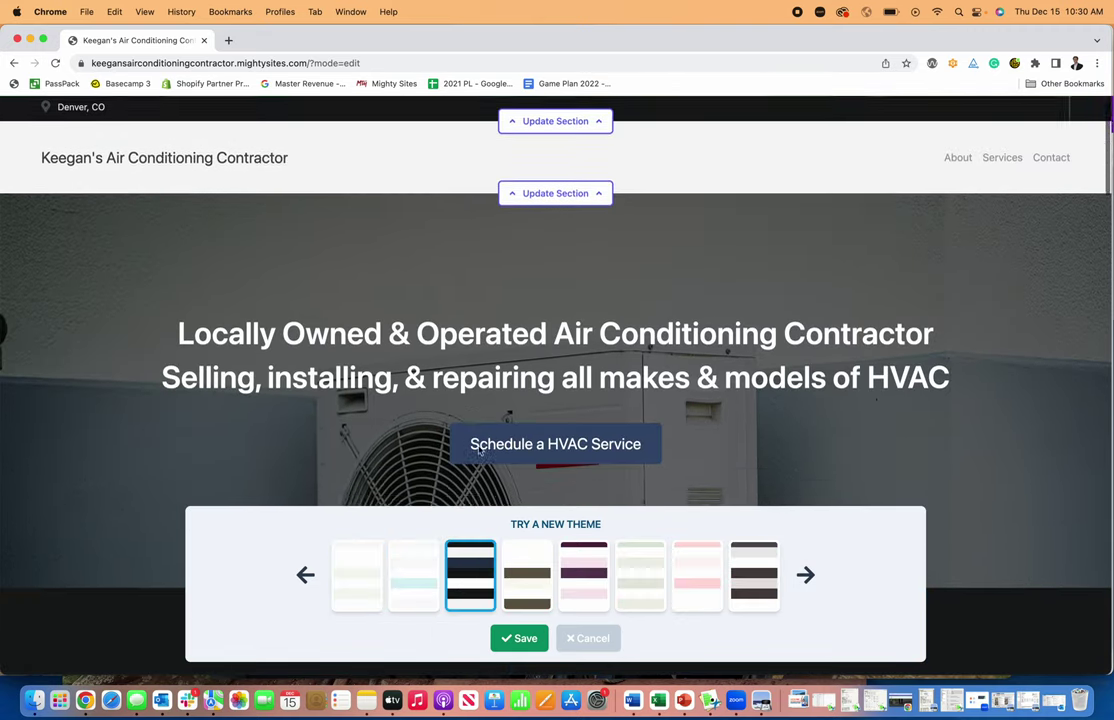
{"action": "scroll", "coordinate": [488, 474], "scroll_direction": "down", "scroll_amount": 5}
{"action": "scroll", "coordinate": [488, 474], "scroll_direction": "down", "scroll_amount": 4}
{"action": "scroll", "coordinate": [485, 472], "scroll_direction": "down", "scroll_amount": 4}
{"action": "scroll", "coordinate": [485, 472], "scroll_direction": "down", "scroll_amount": 2}
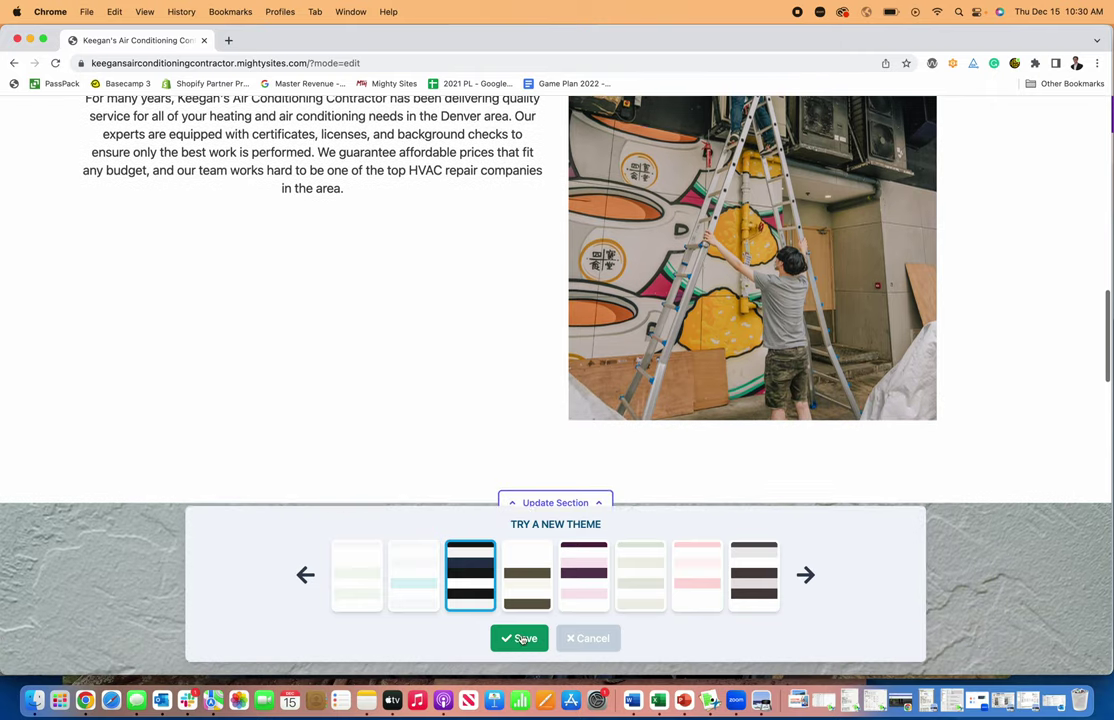
{"action": "left_click", "coordinate": [522, 638]}
{"action": "scroll", "coordinate": [718, 584], "scroll_direction": "up", "scroll_amount": 10}
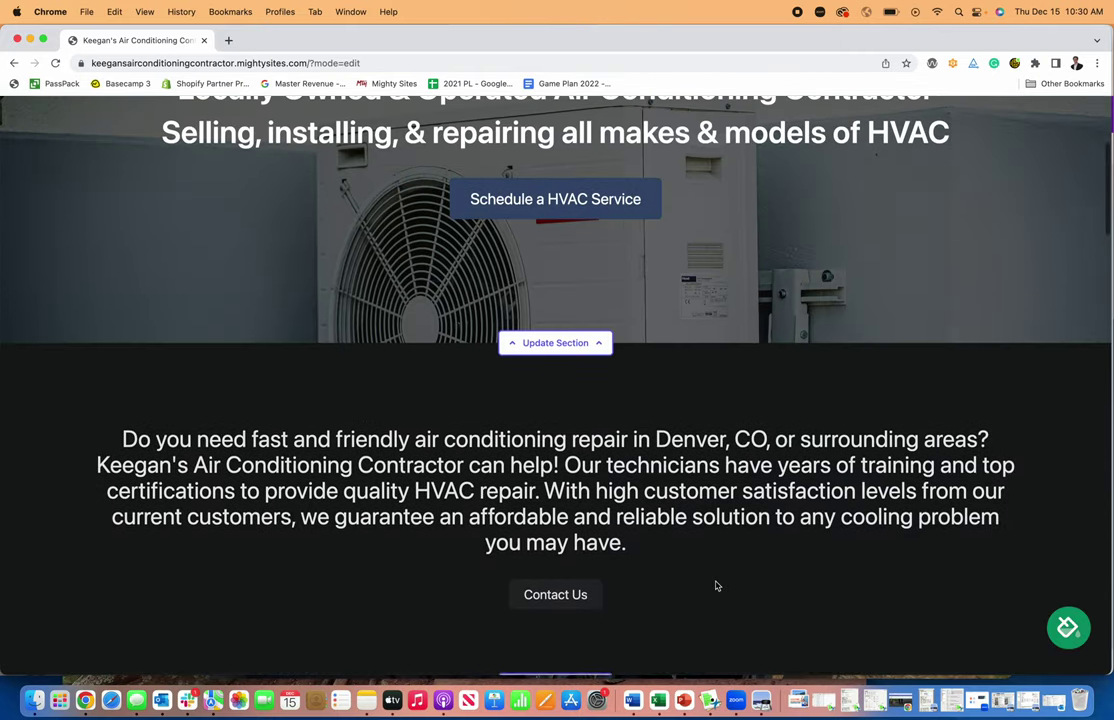
{"action": "scroll", "coordinate": [716, 585], "scroll_direction": "up", "scroll_amount": 5}
{"action": "scroll", "coordinate": [686, 581], "scroll_direction": "down", "scroll_amount": 4}
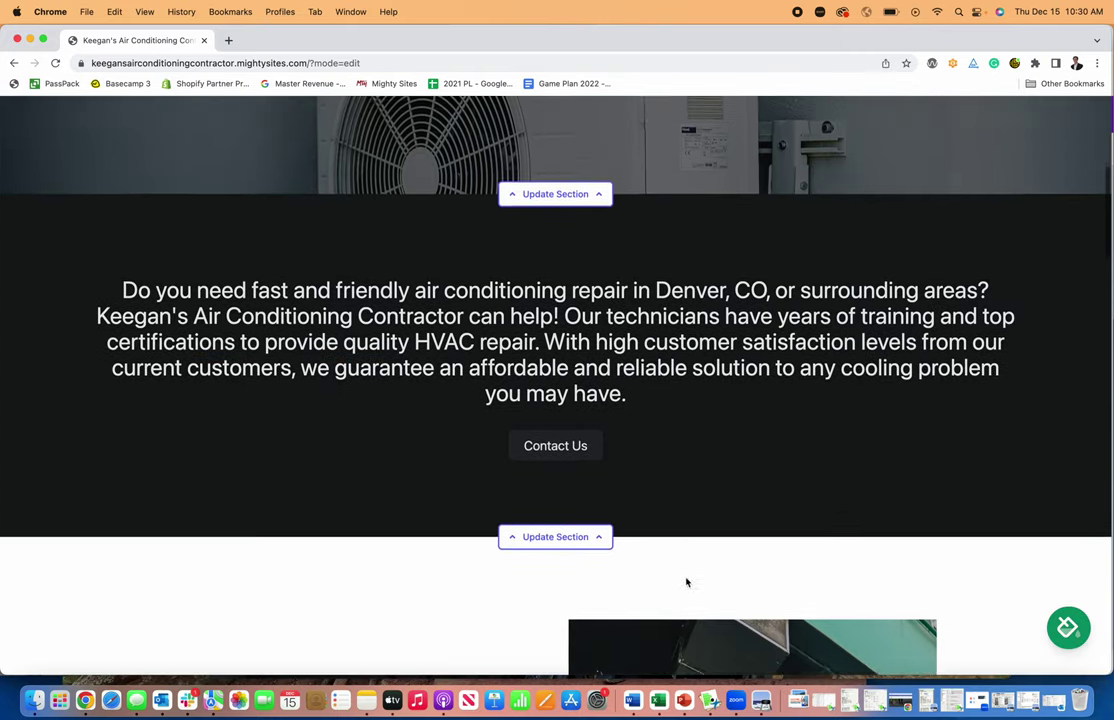
{"action": "scroll", "coordinate": [686, 582], "scroll_direction": "down", "scroll_amount": 5}
{"action": "scroll", "coordinate": [686, 582], "scroll_direction": "down", "scroll_amount": 3}
{"action": "scroll", "coordinate": [686, 582], "scroll_direction": "down", "scroll_amount": 4}
{"action": "scroll", "coordinate": [686, 582], "scroll_direction": "down", "scroll_amount": 10}
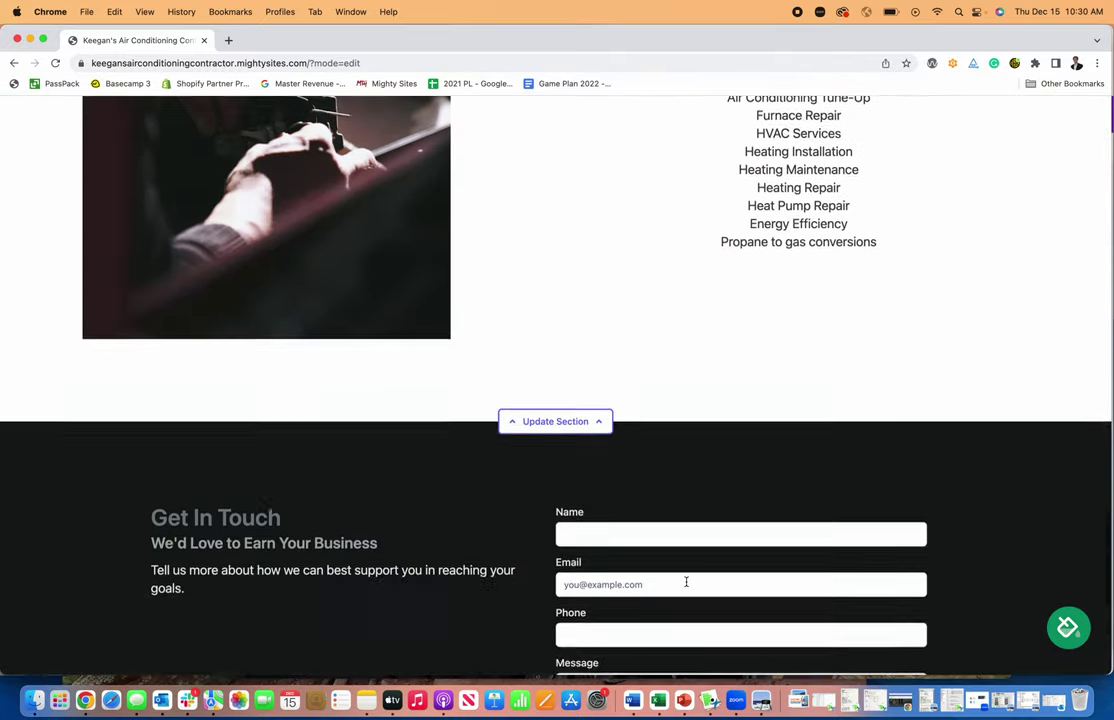
{"action": "scroll", "coordinate": [686, 582], "scroll_direction": "down", "scroll_amount": 5}
{"action": "scroll", "coordinate": [686, 582], "scroll_direction": "up", "scroll_amount": 3}
{"action": "scroll", "coordinate": [686, 582], "scroll_direction": "up", "scroll_amount": 15}
{"action": "scroll", "coordinate": [686, 582], "scroll_direction": "up", "scroll_amount": 10}
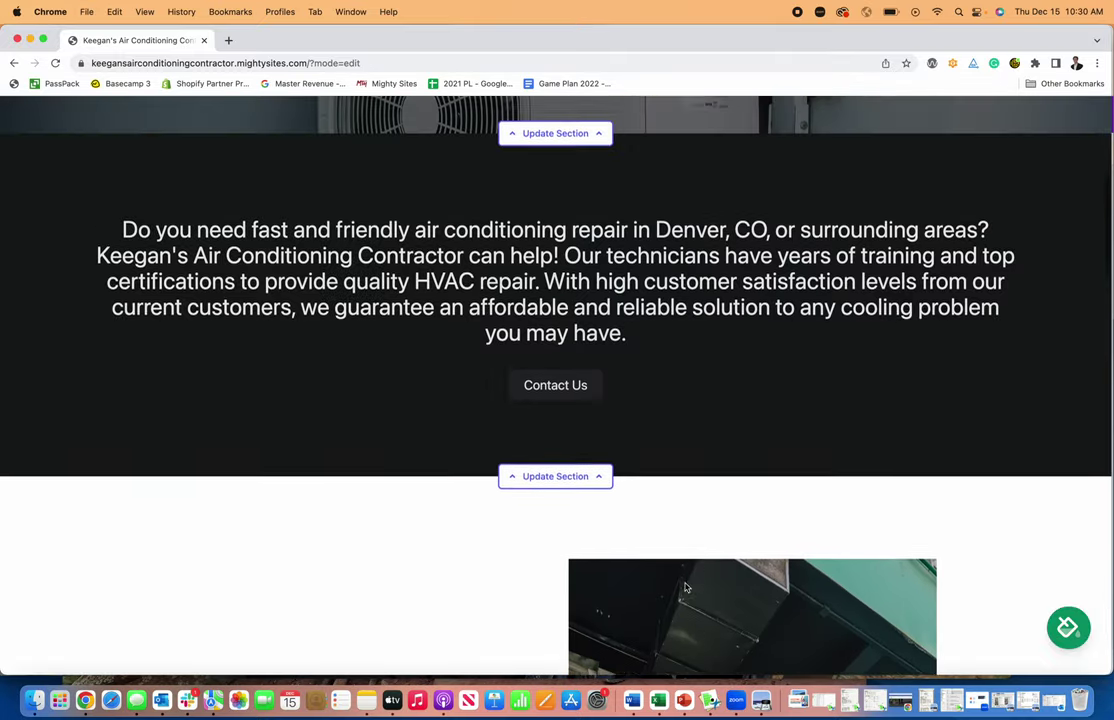
{"action": "scroll", "coordinate": [614, 552], "scroll_direction": "up", "scroll_amount": 5}
{"action": "scroll", "coordinate": [589, 385], "scroll_direction": "up", "scroll_amount": 2}
{"action": "scroll", "coordinate": [570, 331], "scroll_direction": "up", "scroll_amount": 3}
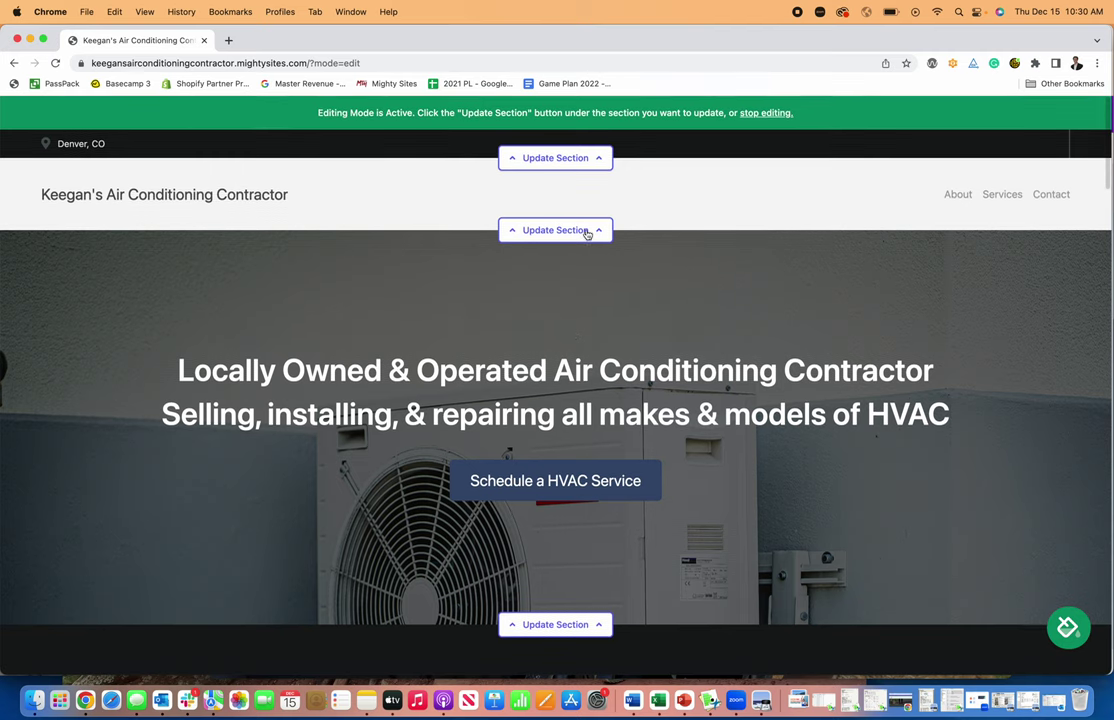
- Save the organization email, shown on the site, and the business phone number in the top bar
{"action": "left_click", "coordinate": [563, 162]}
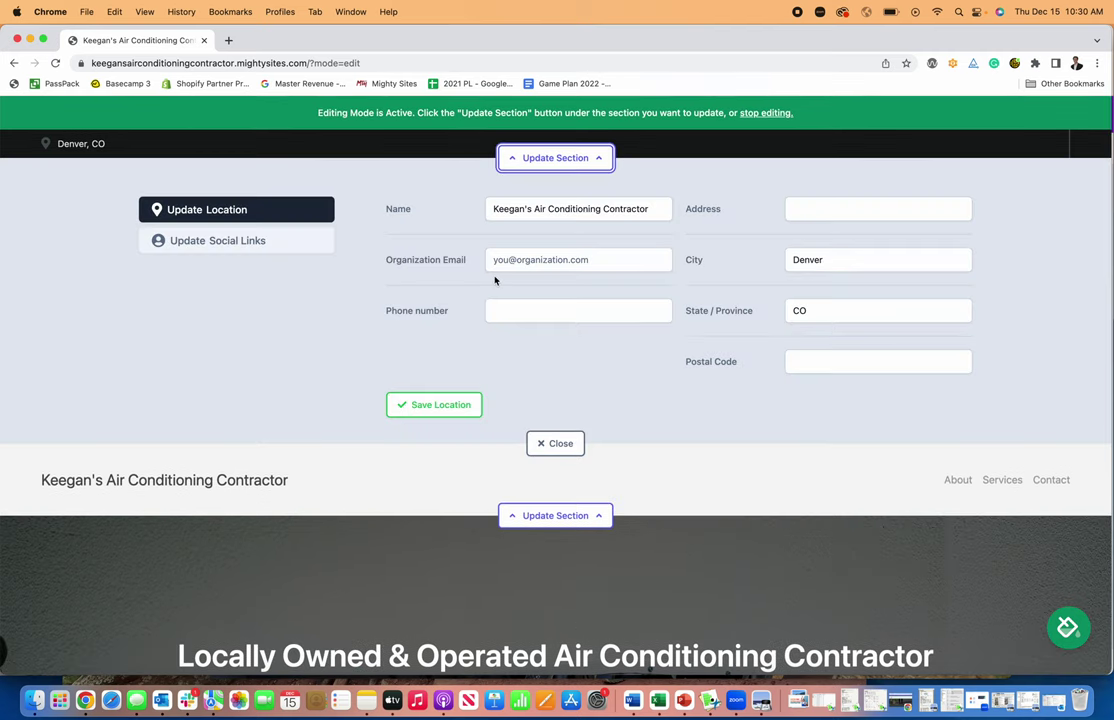
{"action": "left_click", "coordinate": [549, 261]}
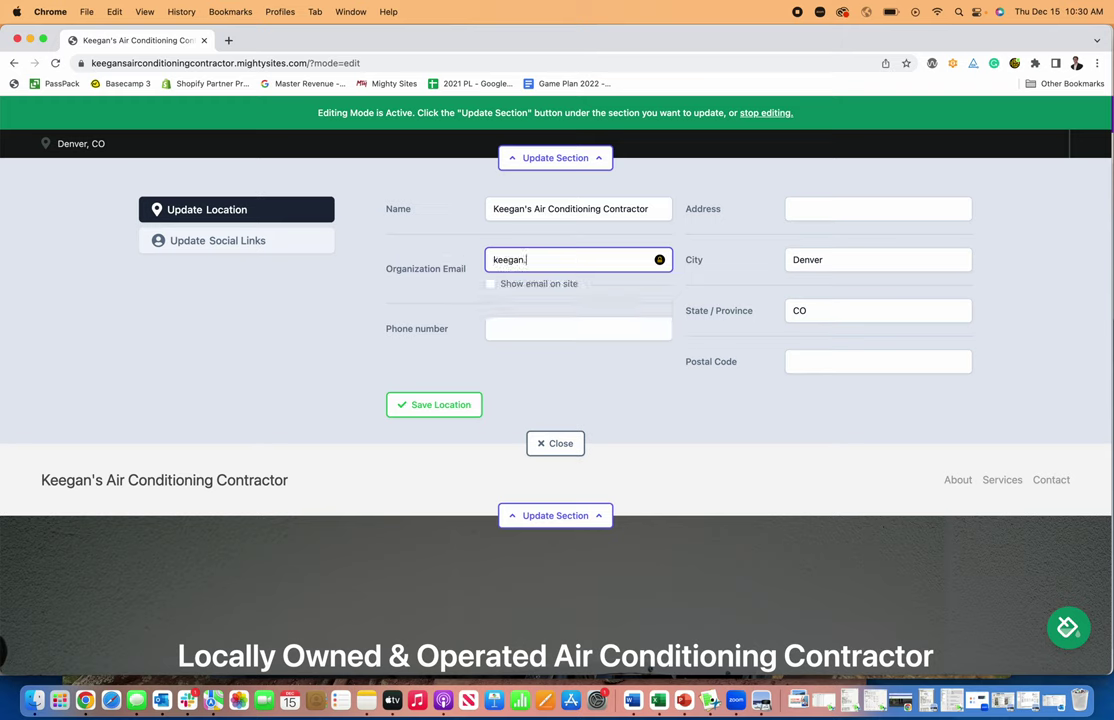
{"action": "left_click", "coordinate": [583, 299]}
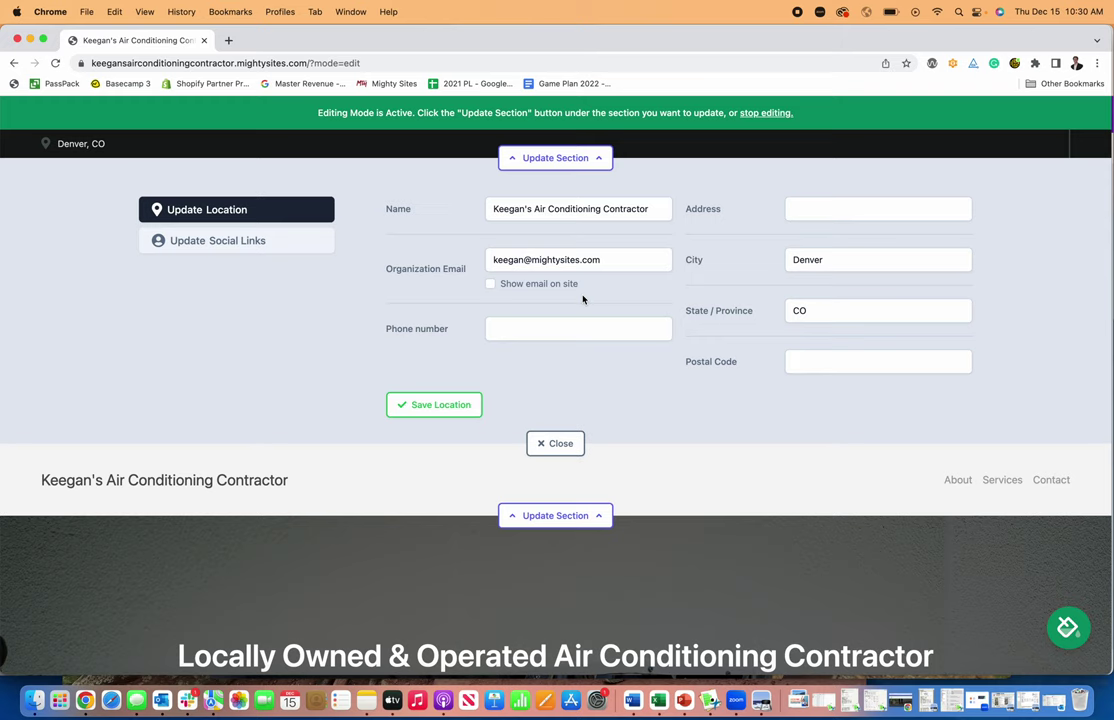
{"action": "left_click", "coordinate": [490, 284]}
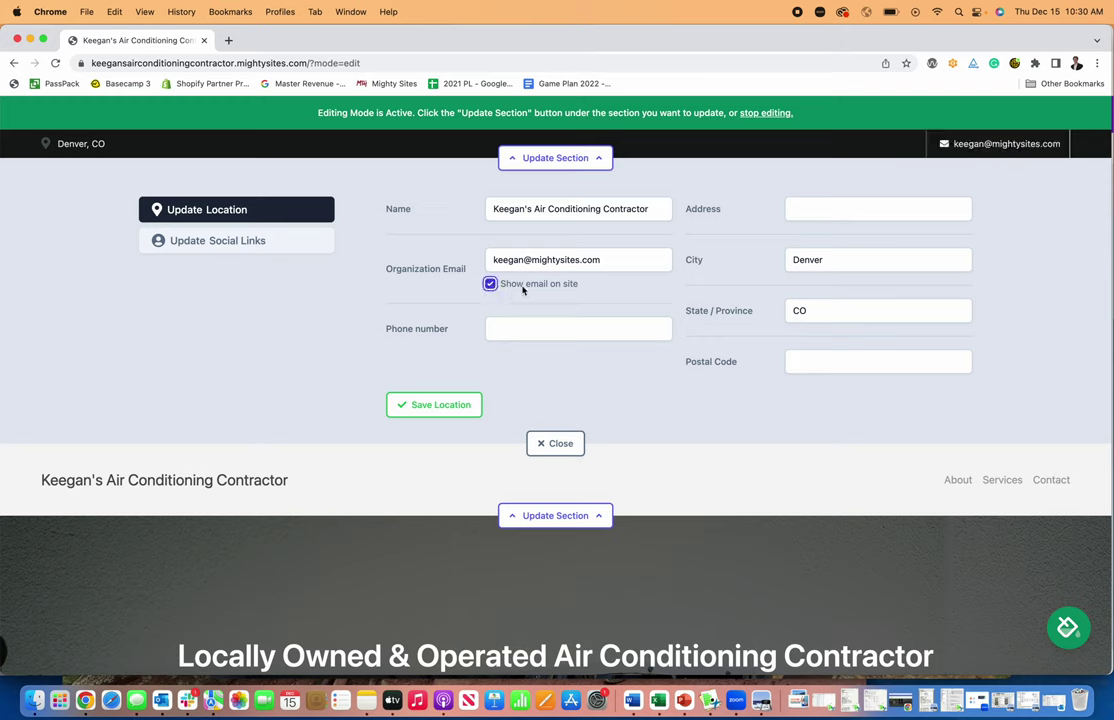
{"action": "left_click", "coordinate": [646, 330]}
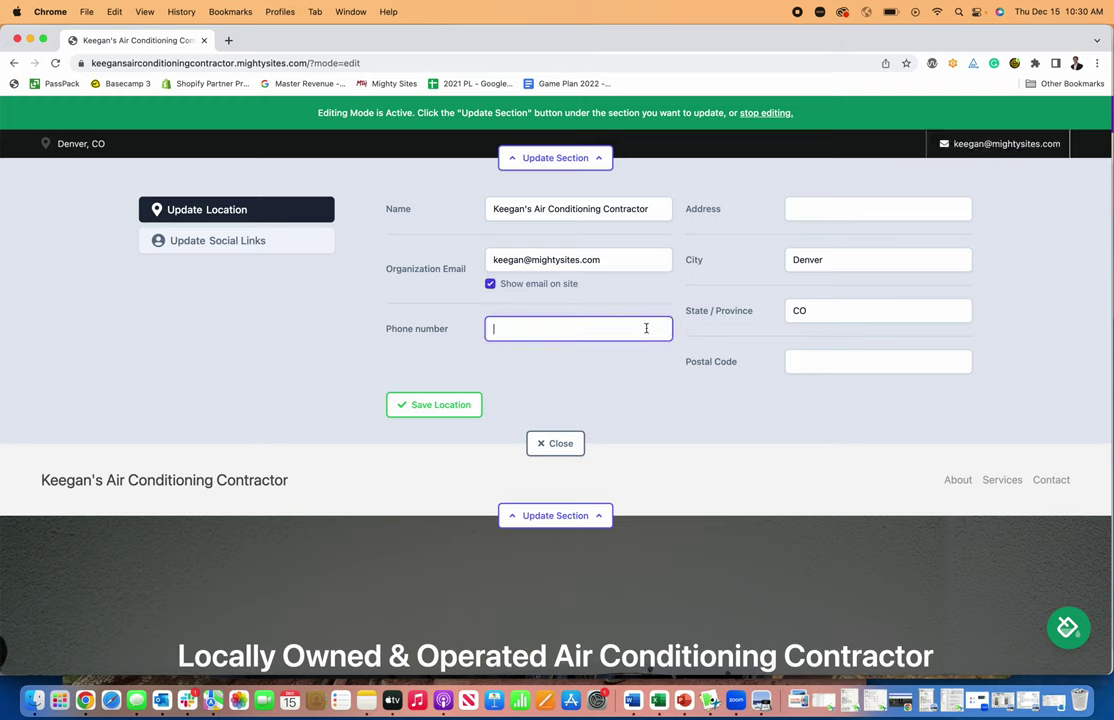
{"action": "type", "text": "777-777-7"}
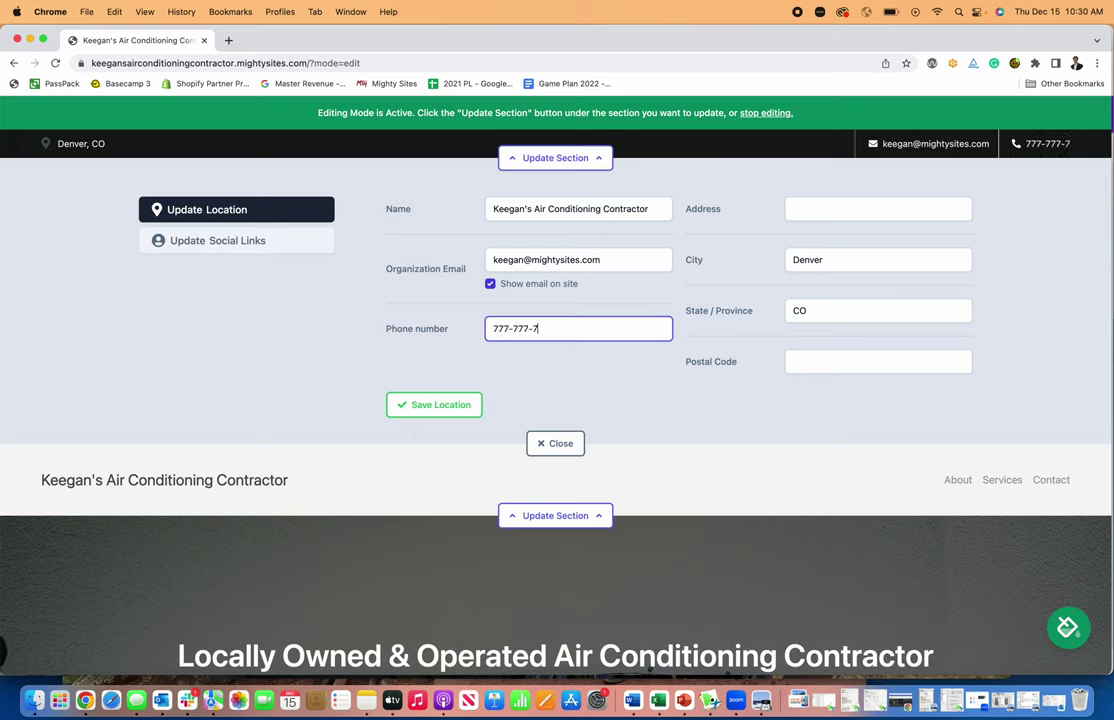
{"action": "type", "text": "777"}
{"action": "left_click", "coordinate": [436, 404]}
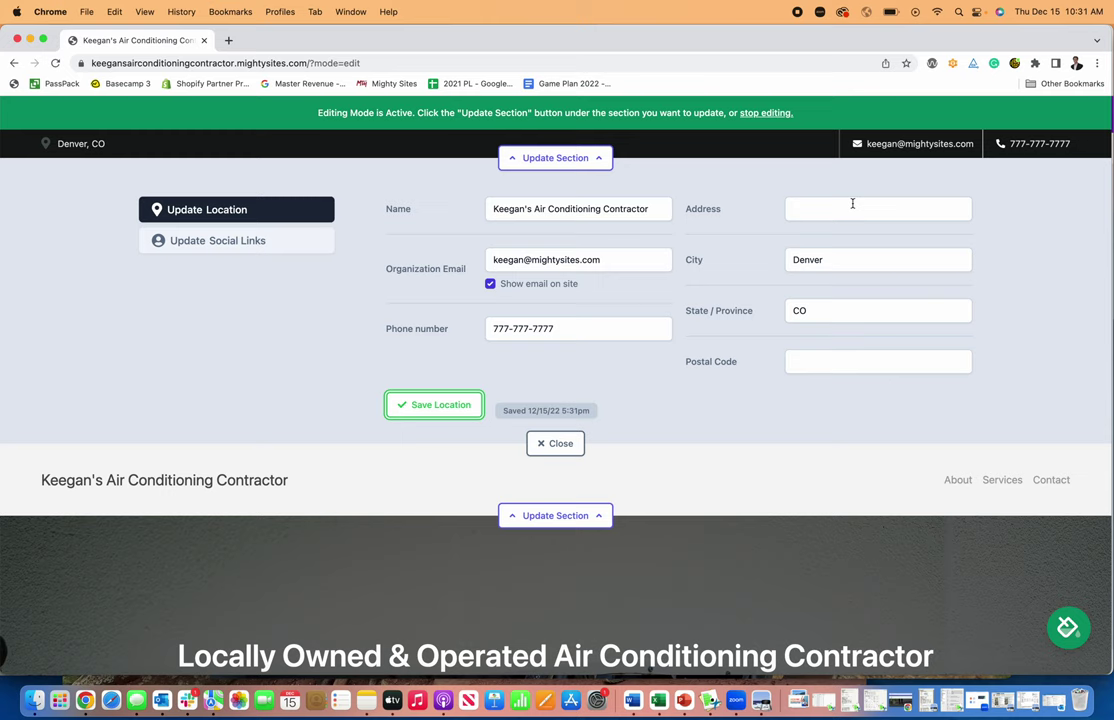
- Add the Facebook page address to the top bar's social links and close the panel
{"action": "left_click", "coordinate": [292, 246]}
{"action": "left_click", "coordinate": [722, 261]}
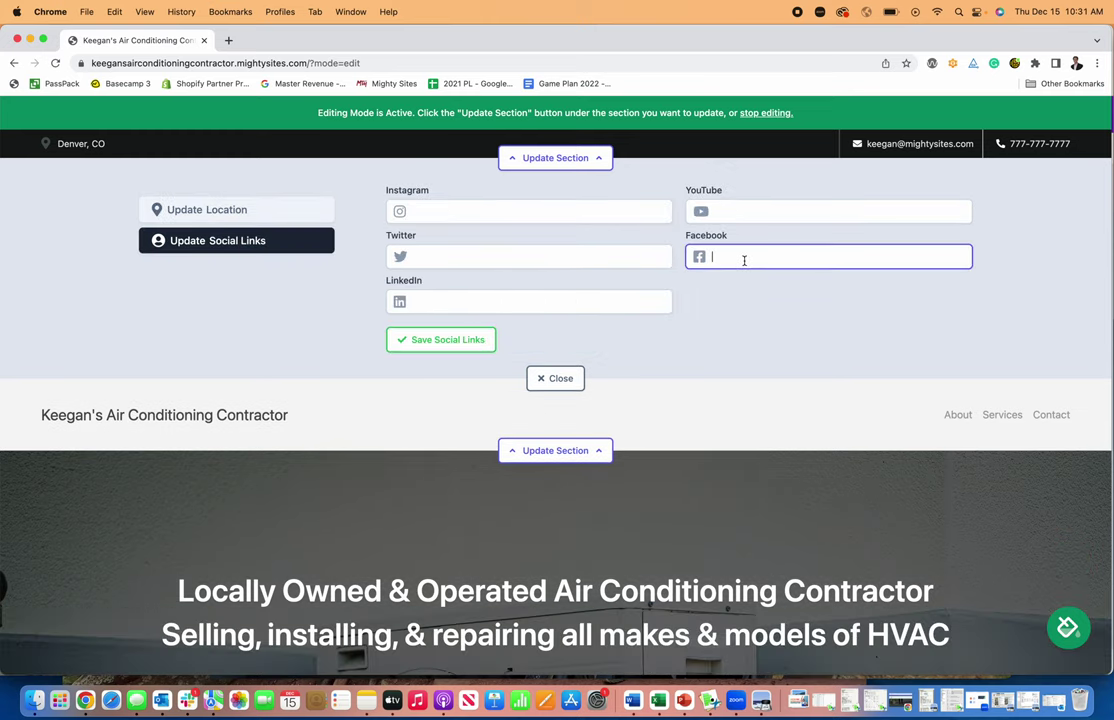
{"action": "type", "text": "facebook.com/m"}
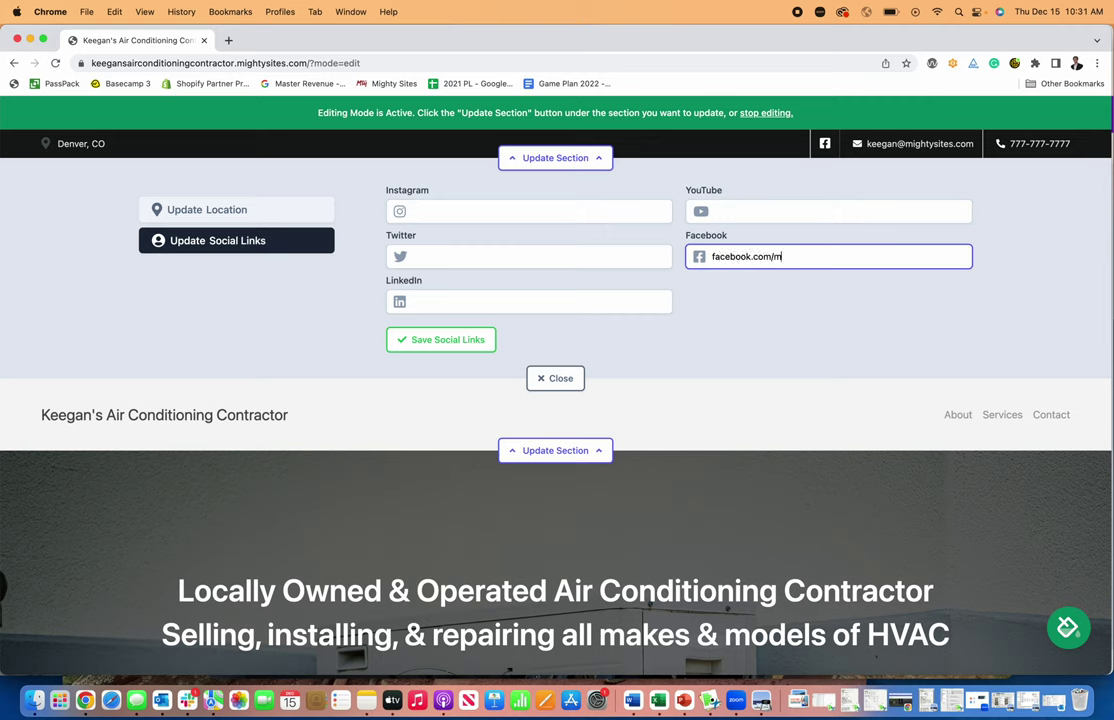
{"action": "type", "text": "ightysites"}
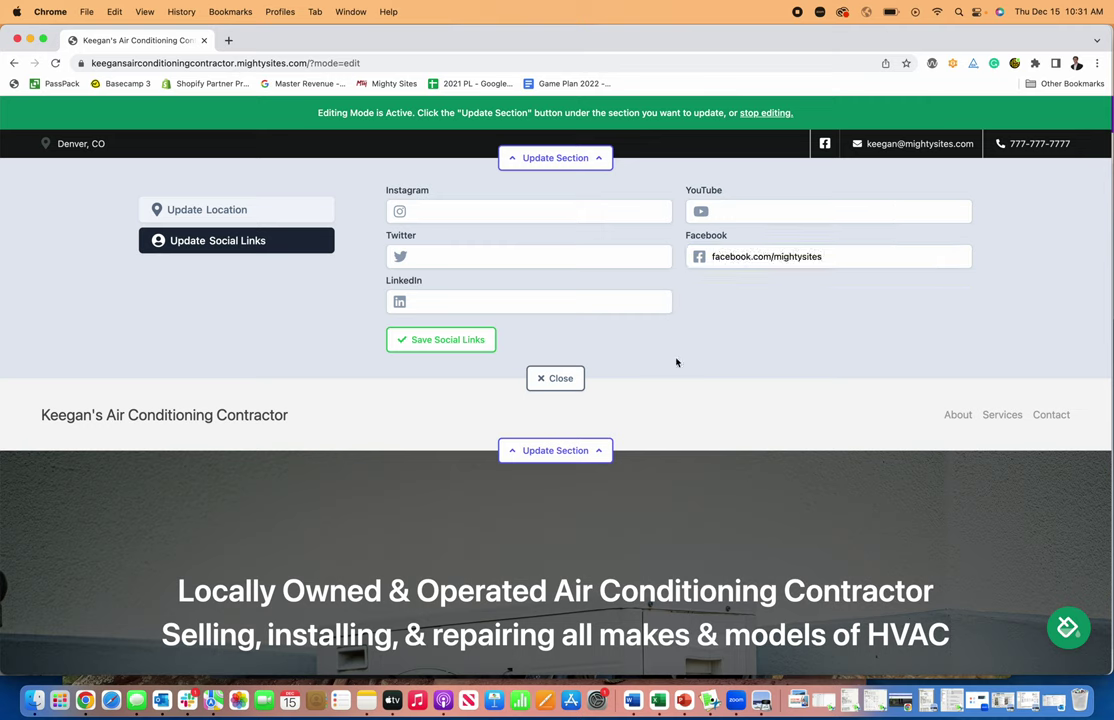
{"action": "left_click", "coordinate": [484, 341]}
{"action": "left_click", "coordinate": [555, 384]}
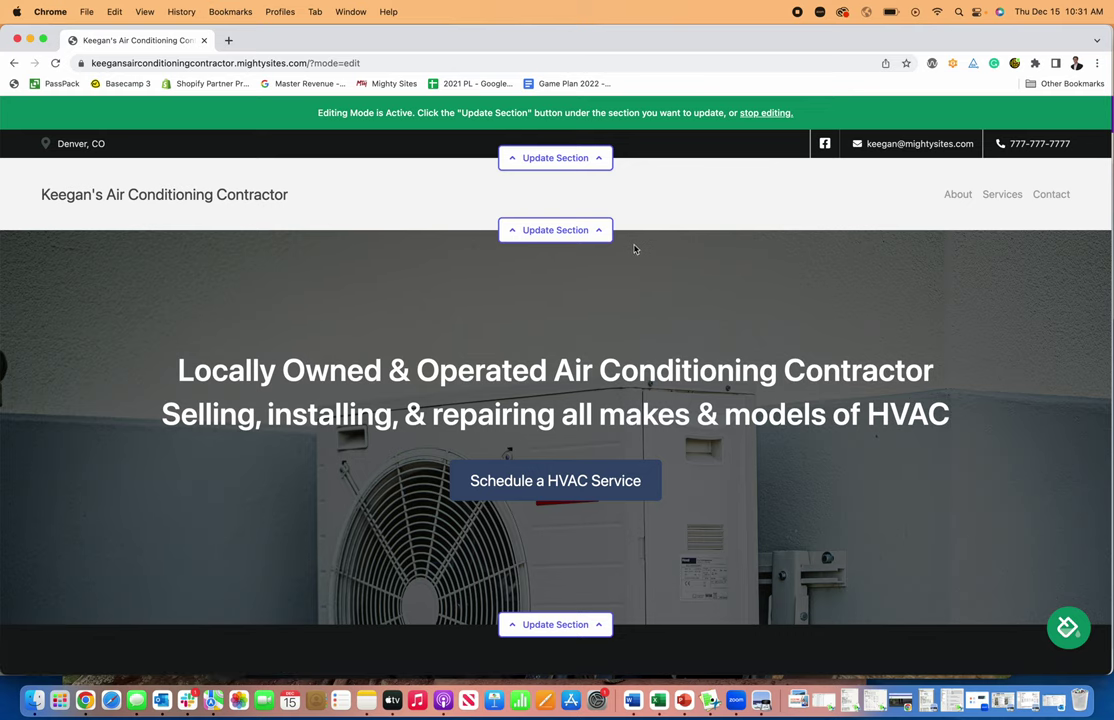
- Open the header's menu editor and browse the new-item link options without choosing one
{"action": "left_click", "coordinate": [548, 240]}
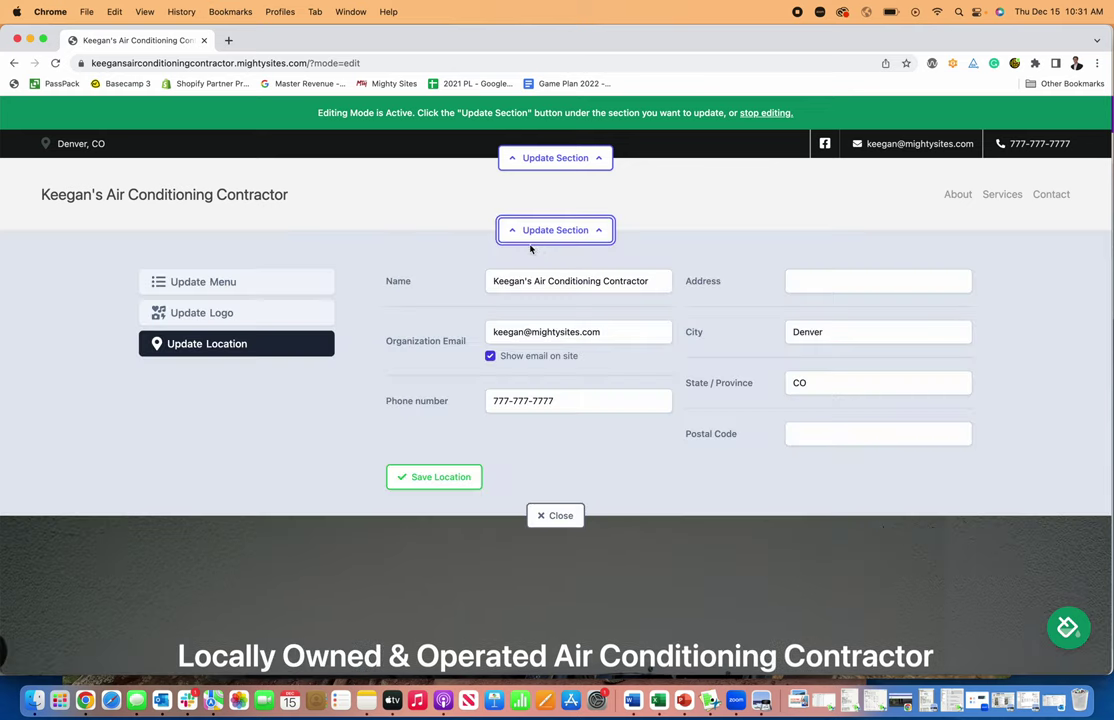
{"action": "left_click", "coordinate": [243, 288]}
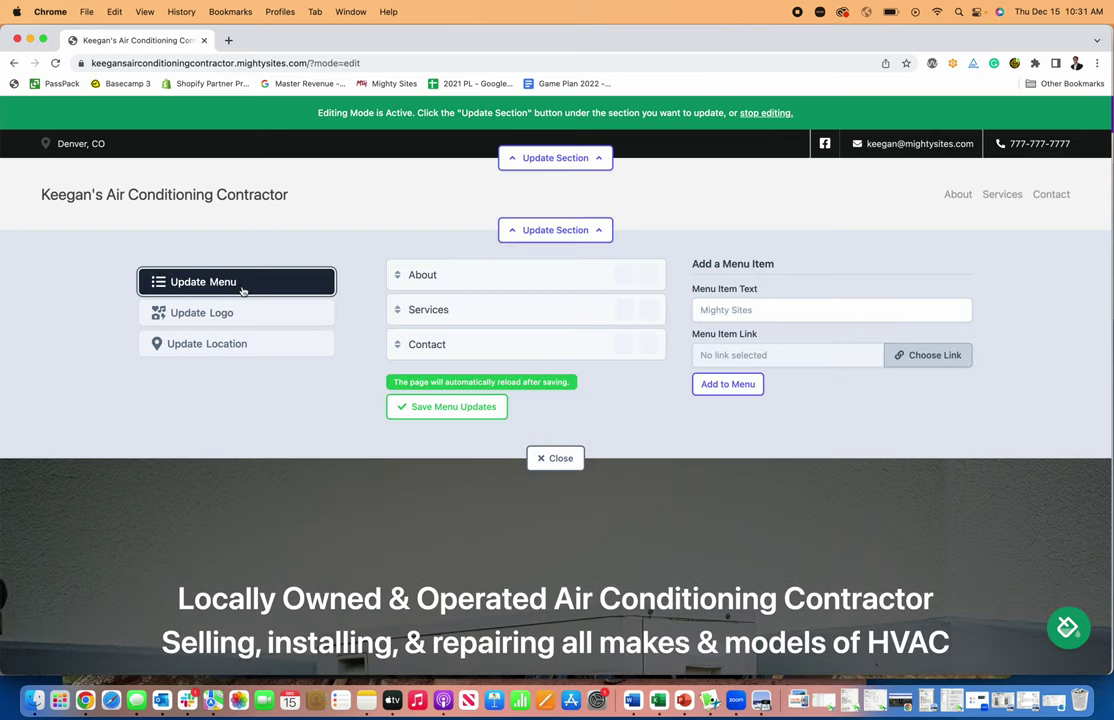
{"action": "left_click", "coordinate": [750, 310]}
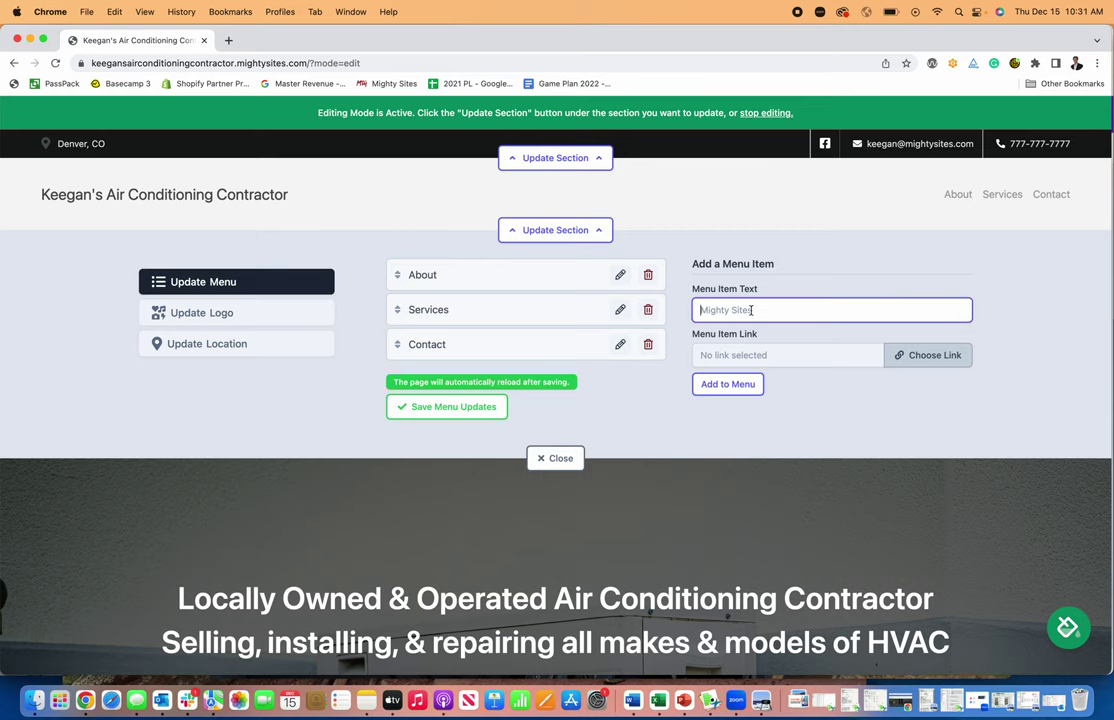
{"action": "left_click", "coordinate": [930, 356]}
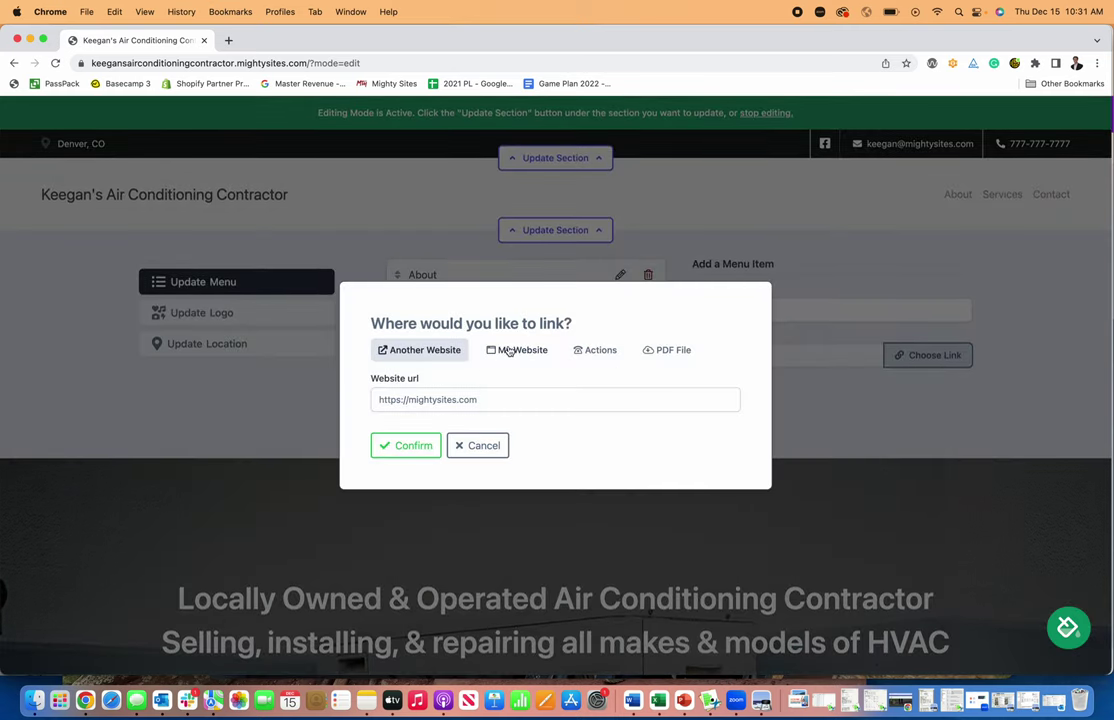
{"action": "left_click", "coordinate": [517, 350]}
{"action": "left_click", "coordinate": [520, 400]}
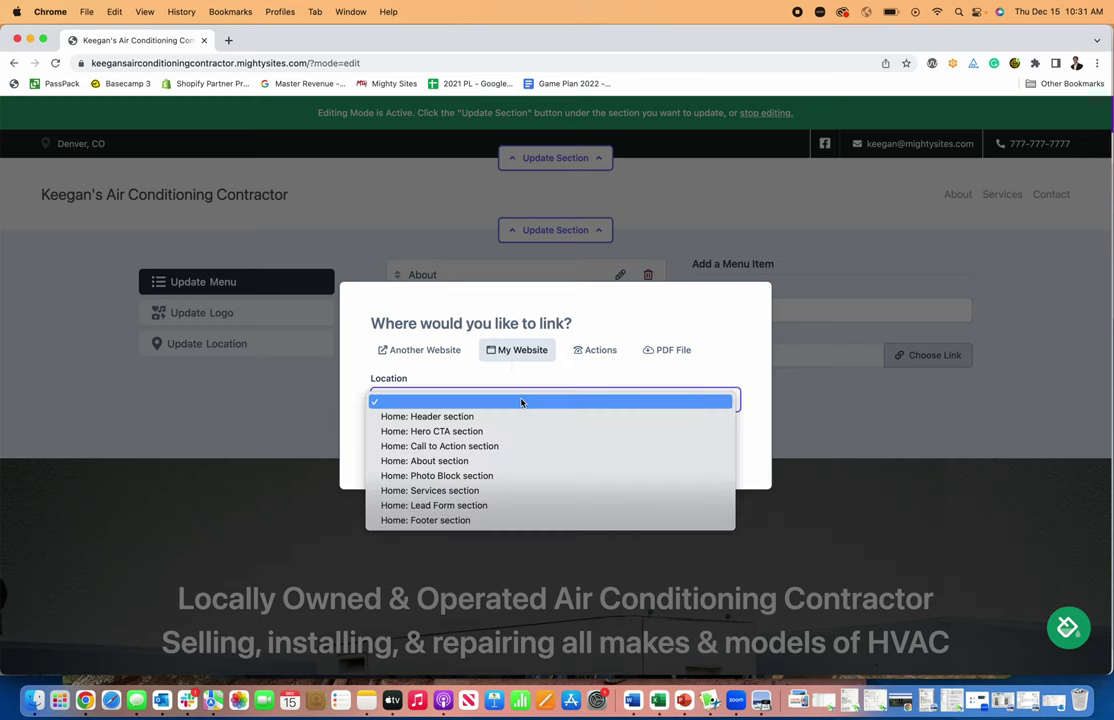
{"action": "left_click", "coordinate": [577, 350]}
{"action": "left_click", "coordinate": [590, 350]}
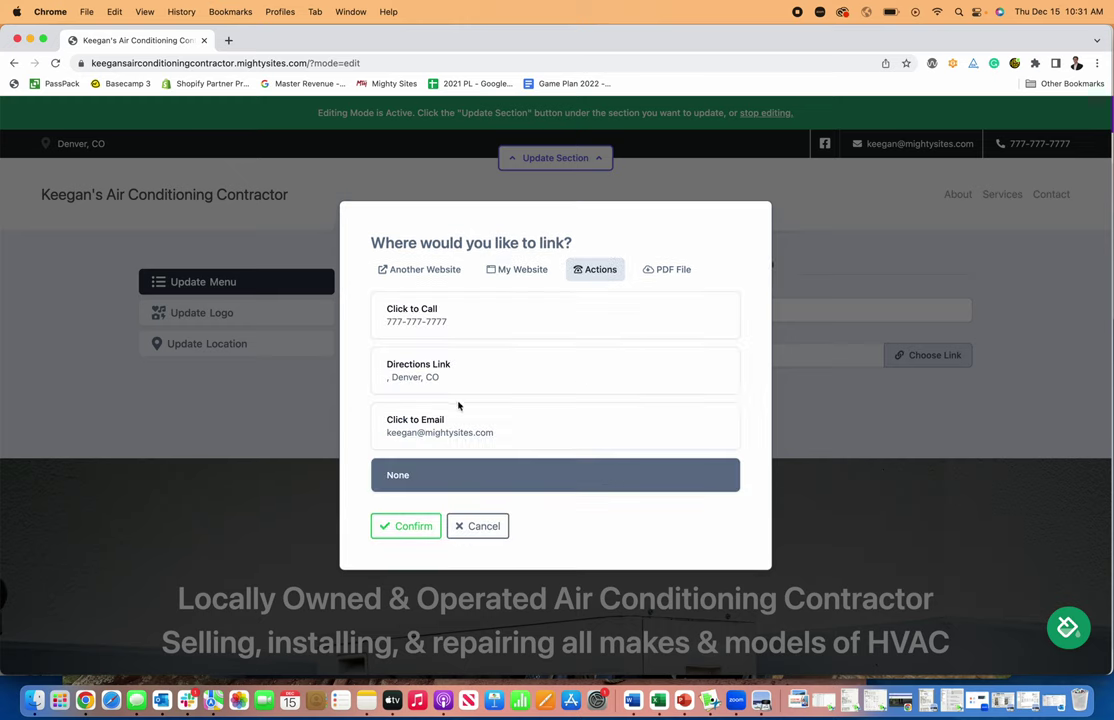
{"action": "left_click", "coordinate": [671, 272]}
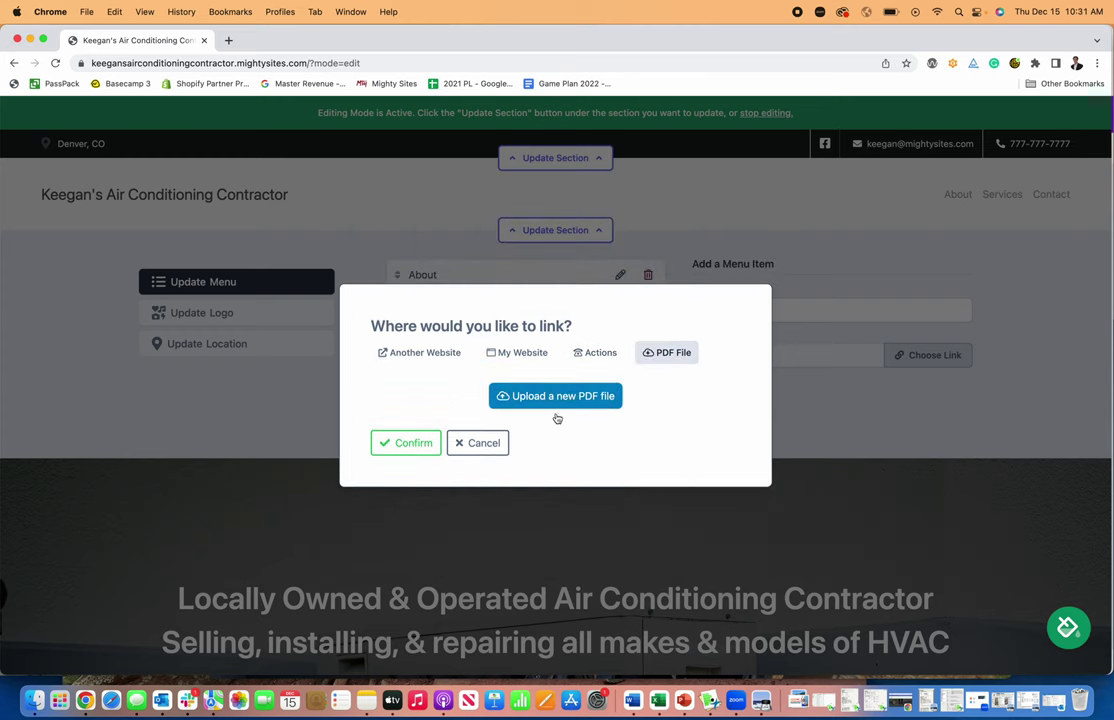
{"action": "left_click", "coordinate": [478, 443]}
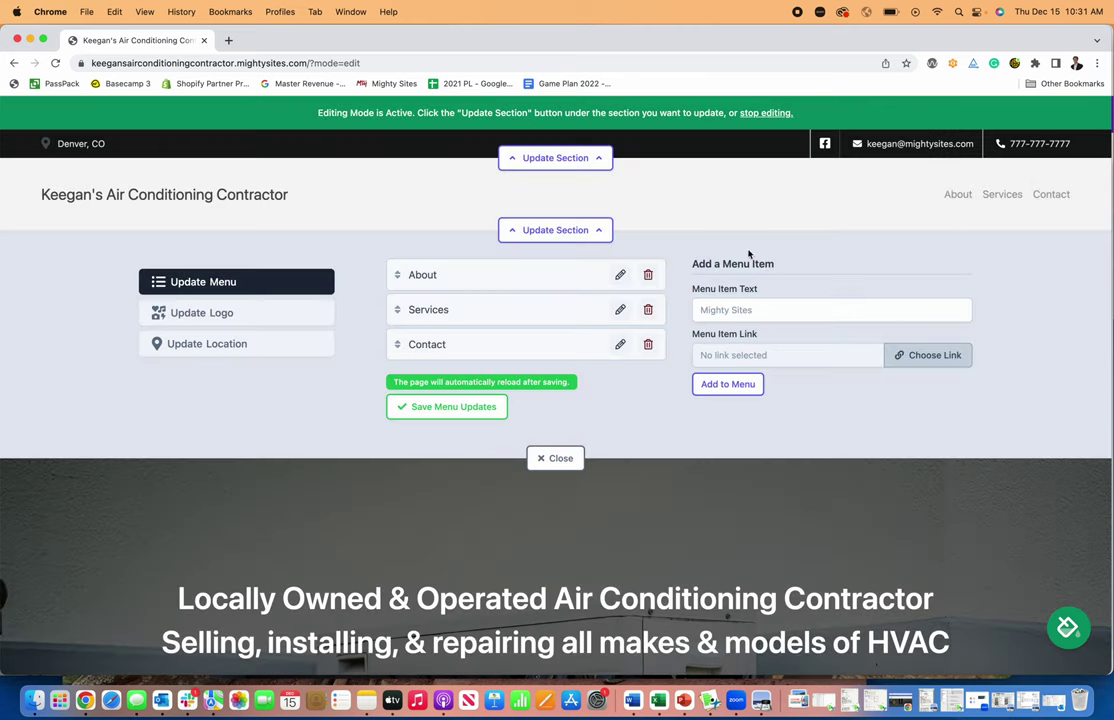
- Start a logo upload and search the Mac's files for 'logo'
{"action": "left_click", "coordinate": [285, 316]}
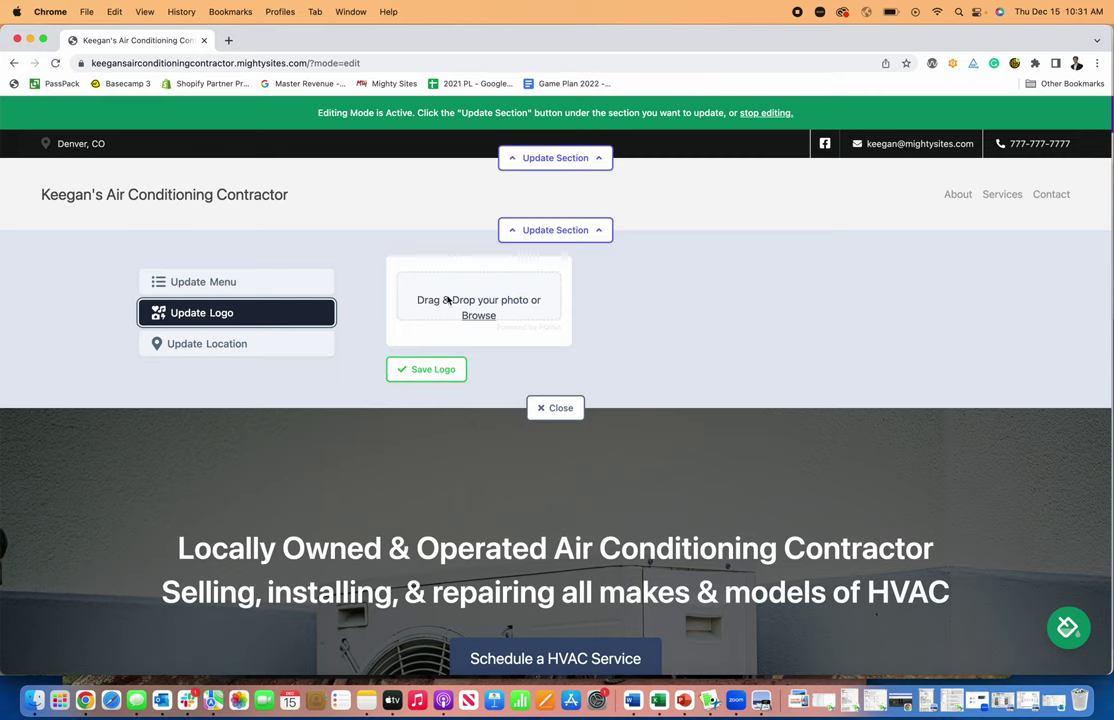
{"action": "left_click", "coordinate": [478, 316]}
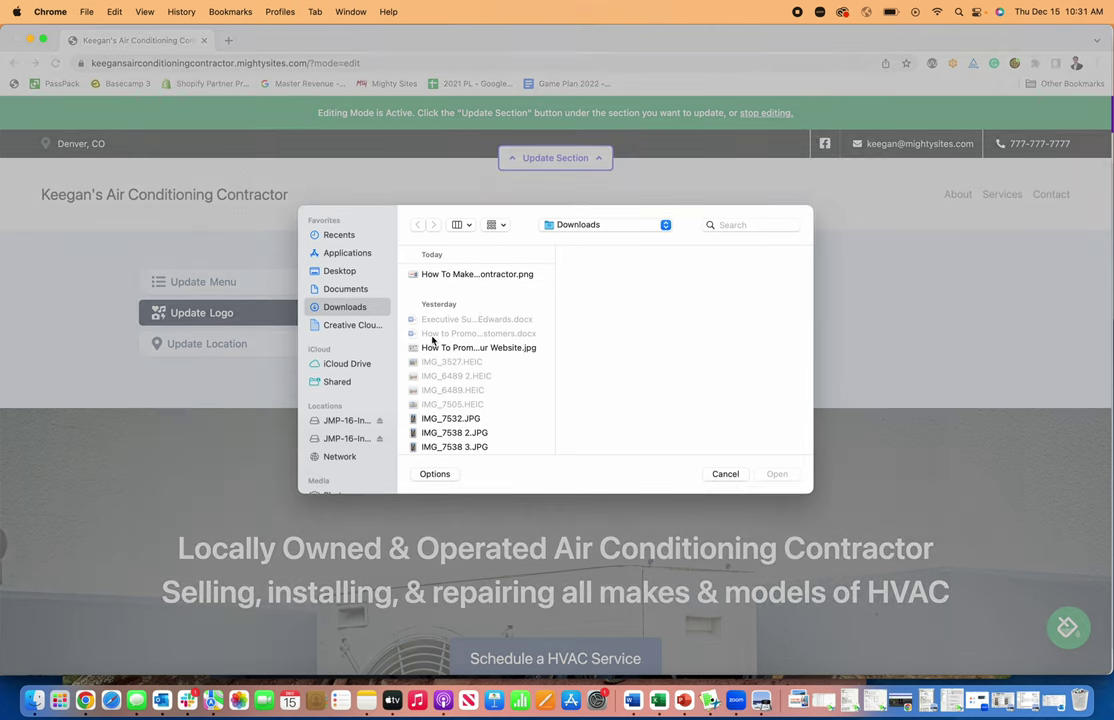
{"action": "left_click", "coordinate": [716, 225]}
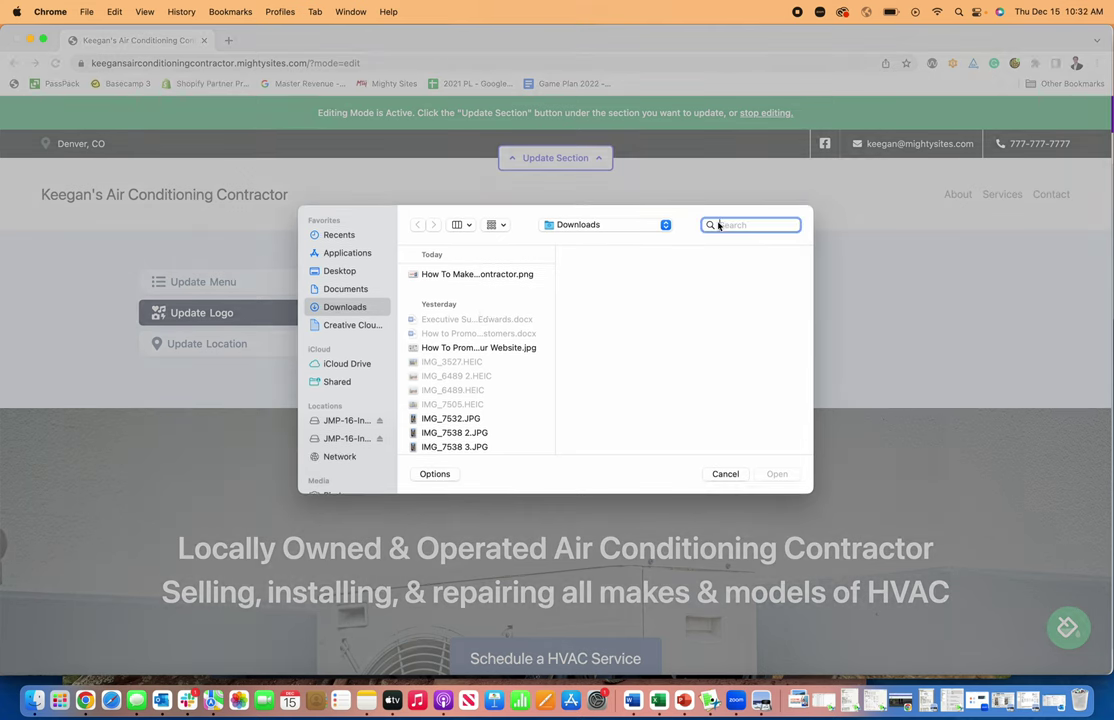
{"action": "type", "text": "logo"}
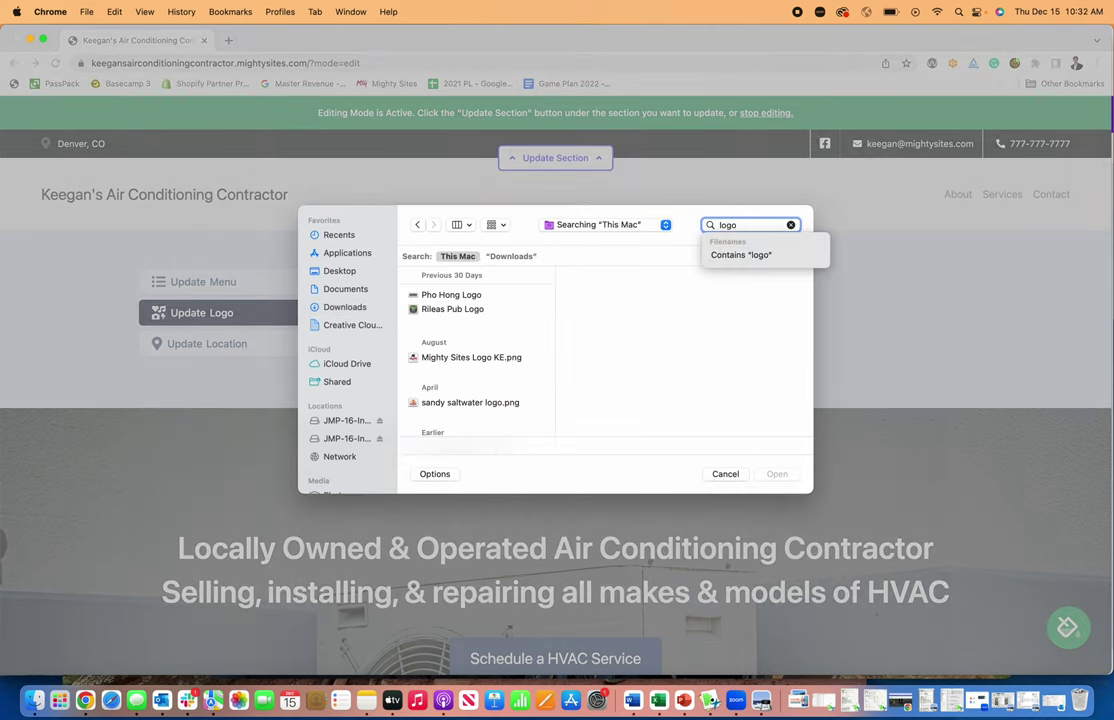
- Pick Mighty Sites Logo YouTube.png from the search results and upload it
{"action": "scroll", "coordinate": [445, 375], "scroll_direction": "down", "scroll_amount": 5}
{"action": "scroll", "coordinate": [445, 375], "scroll_direction": "down", "scroll_amount": 2}
{"action": "scroll", "coordinate": [445, 375], "scroll_direction": "down", "scroll_amount": 2}
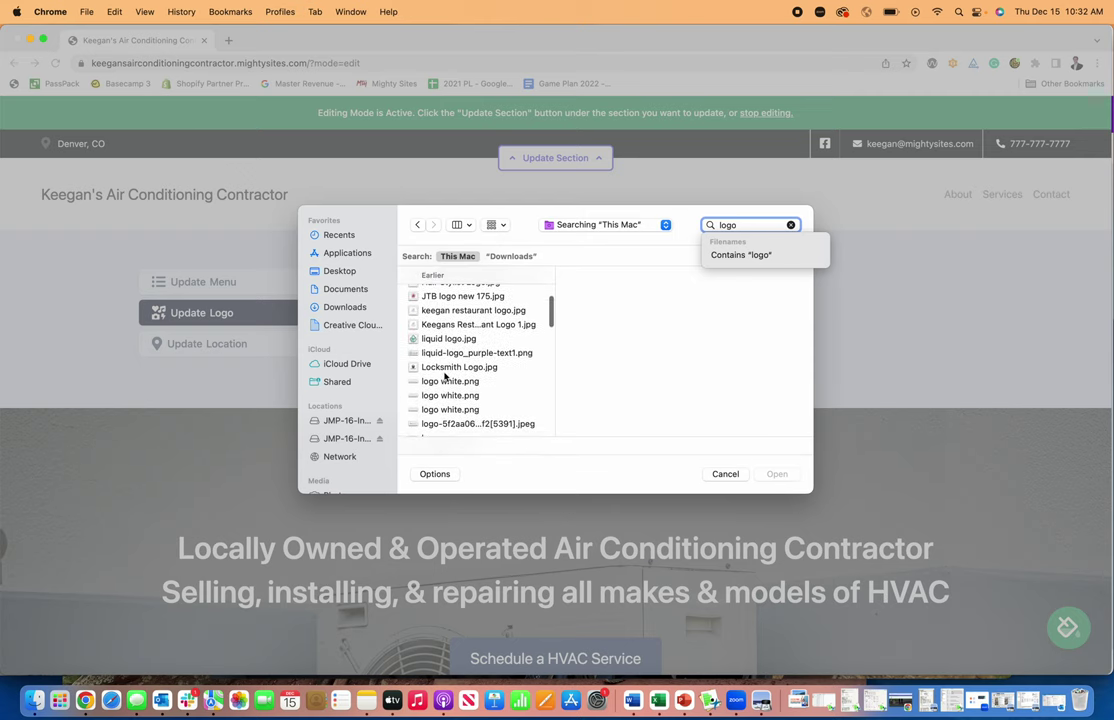
{"action": "scroll", "coordinate": [445, 375], "scroll_direction": "down", "scroll_amount": 2}
{"action": "scroll", "coordinate": [445, 375], "scroll_direction": "down", "scroll_amount": 3}
{"action": "scroll", "coordinate": [445, 375], "scroll_direction": "down", "scroll_amount": 3}
{"action": "scroll", "coordinate": [445, 375], "scroll_direction": "down", "scroll_amount": 3}
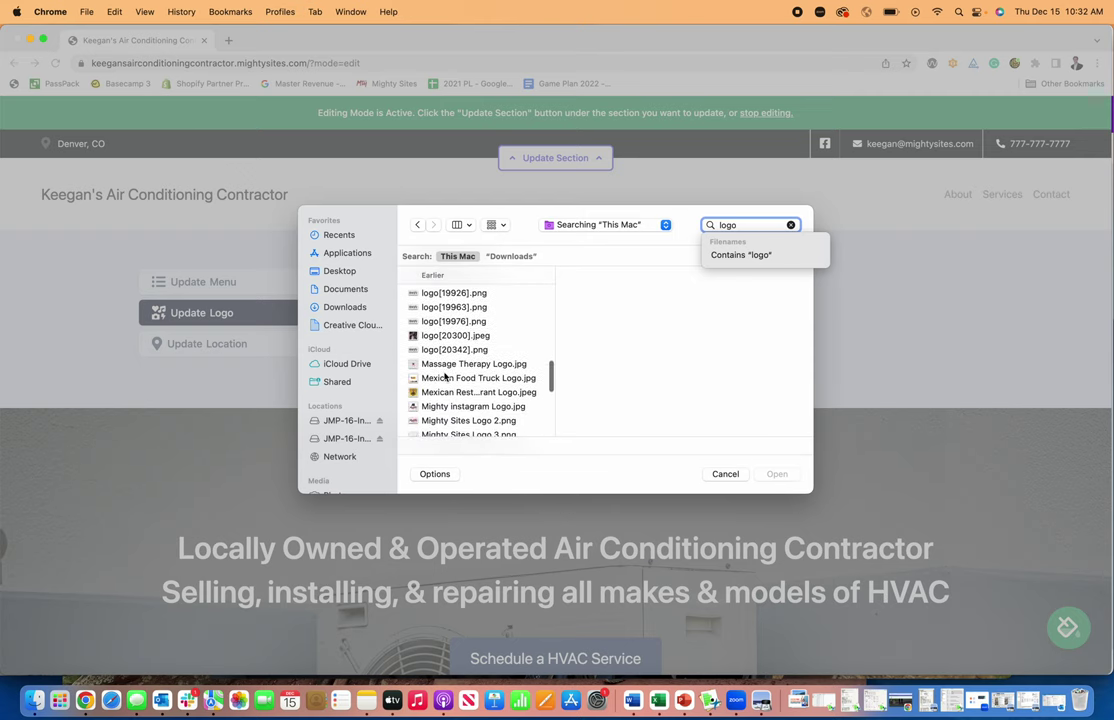
{"action": "scroll", "coordinate": [445, 375], "scroll_direction": "down", "scroll_amount": 1}
{"action": "scroll", "coordinate": [445, 375], "scroll_direction": "down", "scroll_amount": 1}
{"action": "scroll", "coordinate": [445, 380], "scroll_direction": "down", "scroll_amount": 3}
{"action": "scroll", "coordinate": [447, 385], "scroll_direction": "down", "scroll_amount": 5}
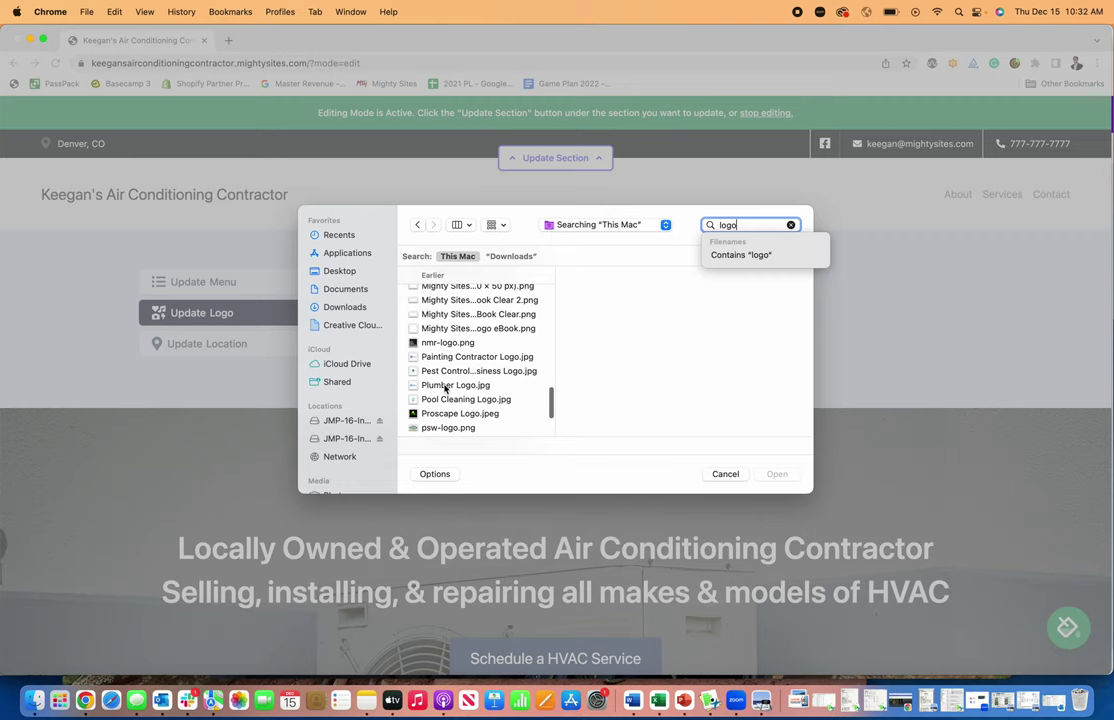
{"action": "scroll", "coordinate": [445, 388], "scroll_direction": "down", "scroll_amount": 1}
{"action": "scroll", "coordinate": [445, 388], "scroll_direction": "down", "scroll_amount": 5}
{"action": "scroll", "coordinate": [445, 388], "scroll_direction": "down", "scroll_amount": 1}
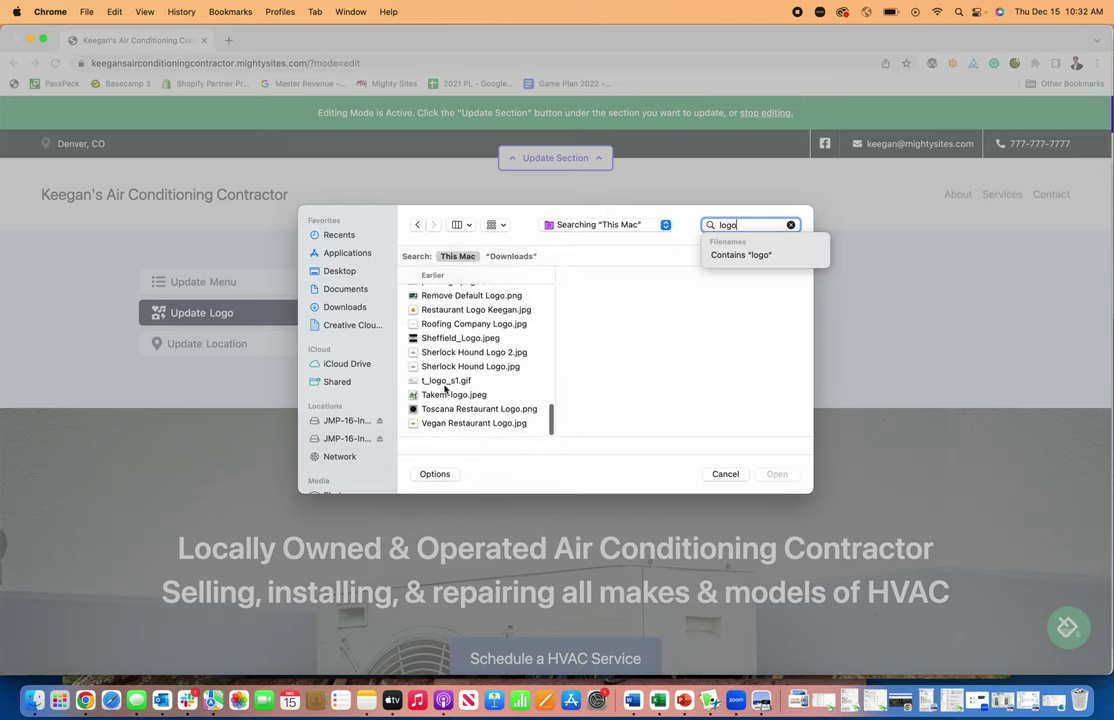
{"action": "scroll", "coordinate": [445, 388], "scroll_direction": "up", "scroll_amount": 6}
{"action": "scroll", "coordinate": [445, 388], "scroll_direction": "up", "scroll_amount": 5}
{"action": "scroll", "coordinate": [445, 388], "scroll_direction": "down", "scroll_amount": 1}
{"action": "scroll", "coordinate": [445, 388], "scroll_direction": "up", "scroll_amount": 2}
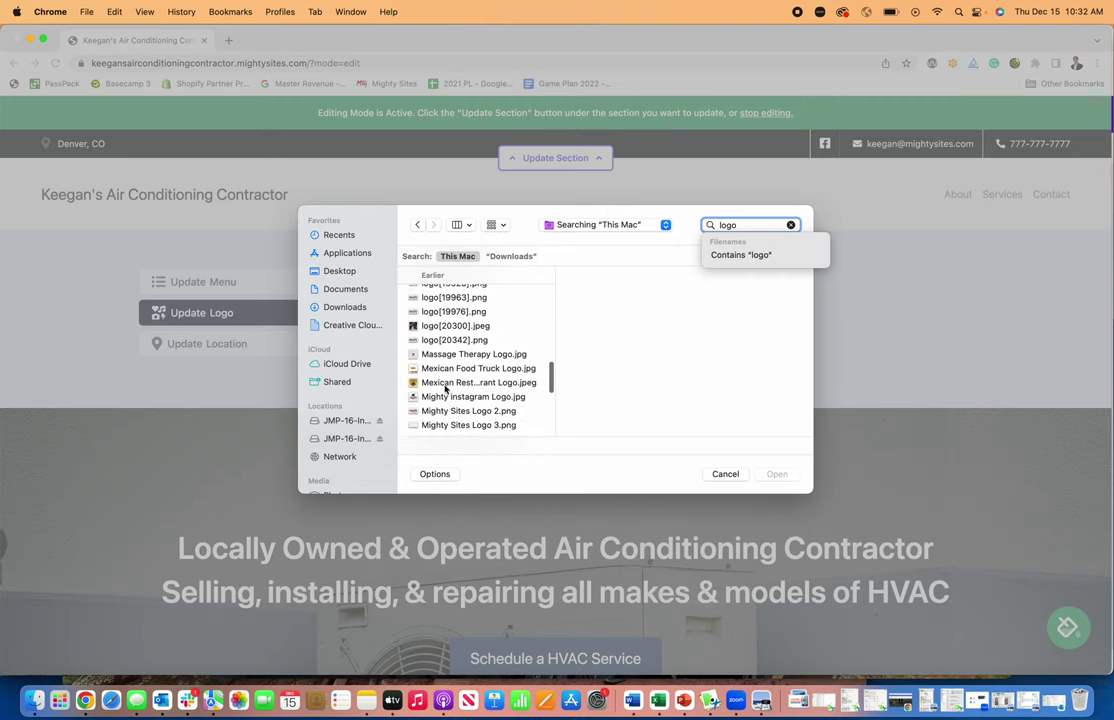
{"action": "scroll", "coordinate": [445, 388], "scroll_direction": "up", "scroll_amount": 1}
{"action": "scroll", "coordinate": [445, 388], "scroll_direction": "up", "scroll_amount": 2}
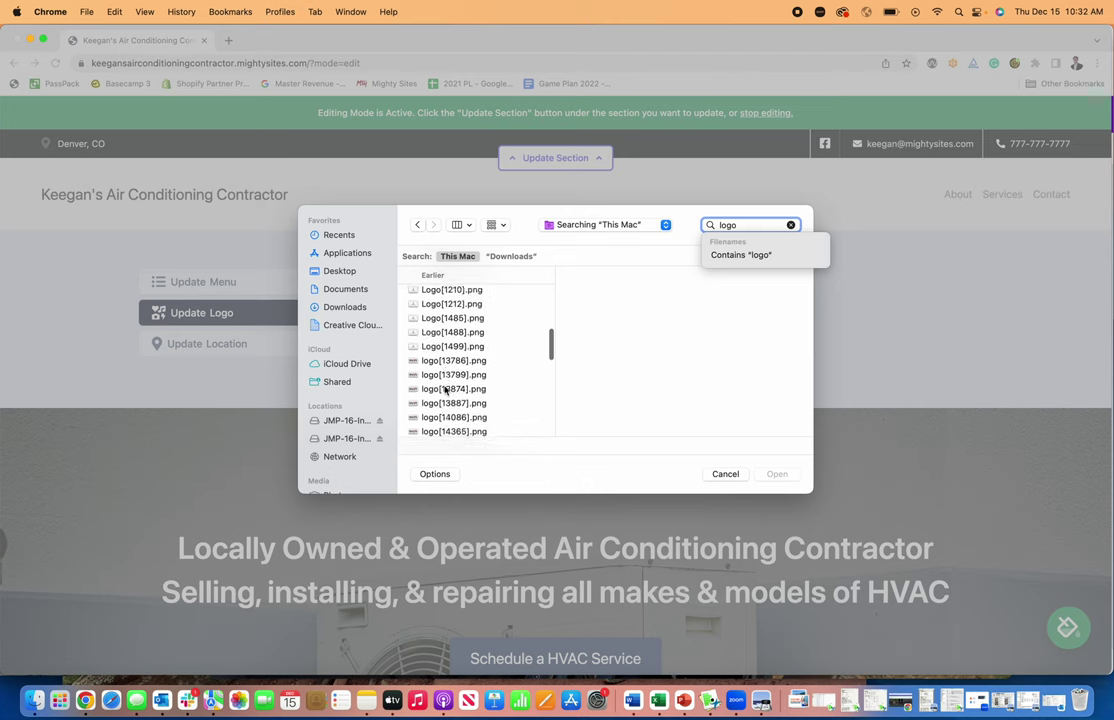
{"action": "scroll", "coordinate": [445, 388], "scroll_direction": "up", "scroll_amount": 5}
{"action": "scroll", "coordinate": [445, 388], "scroll_direction": "up", "scroll_amount": 2}
{"action": "scroll", "coordinate": [445, 388], "scroll_direction": "up", "scroll_amount": 1}
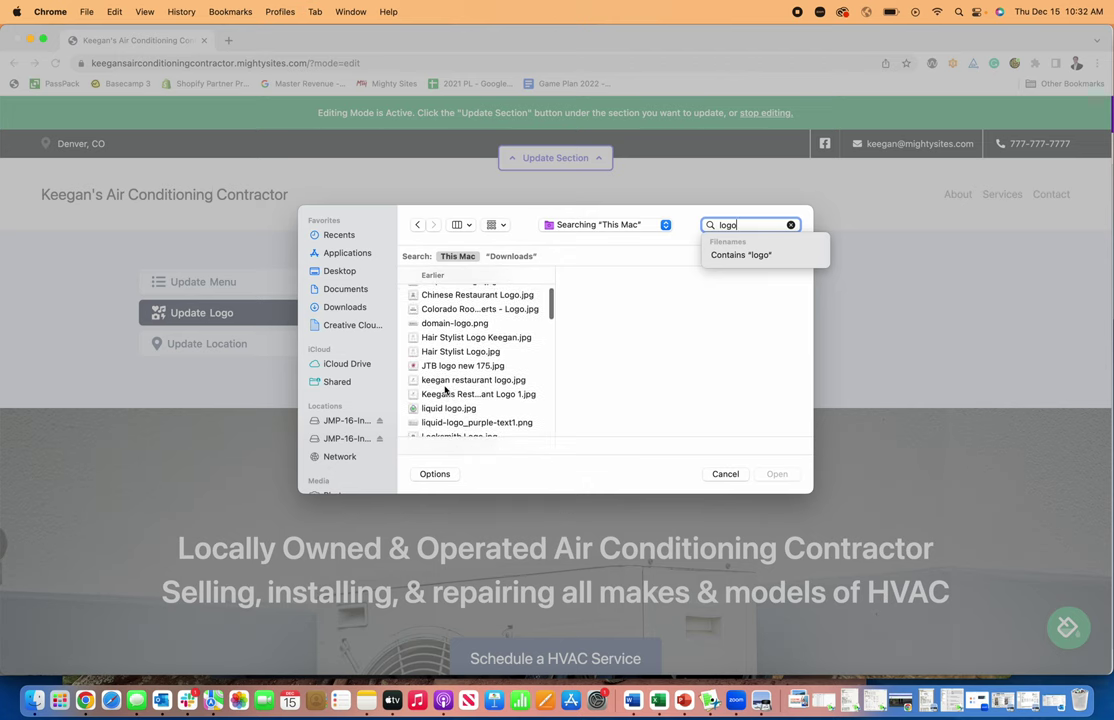
{"action": "scroll", "coordinate": [445, 388], "scroll_direction": "up", "scroll_amount": 1}
{"action": "scroll", "coordinate": [445, 388], "scroll_direction": "up", "scroll_amount": 2}
{"action": "scroll", "coordinate": [445, 388], "scroll_direction": "down", "scroll_amount": 5}
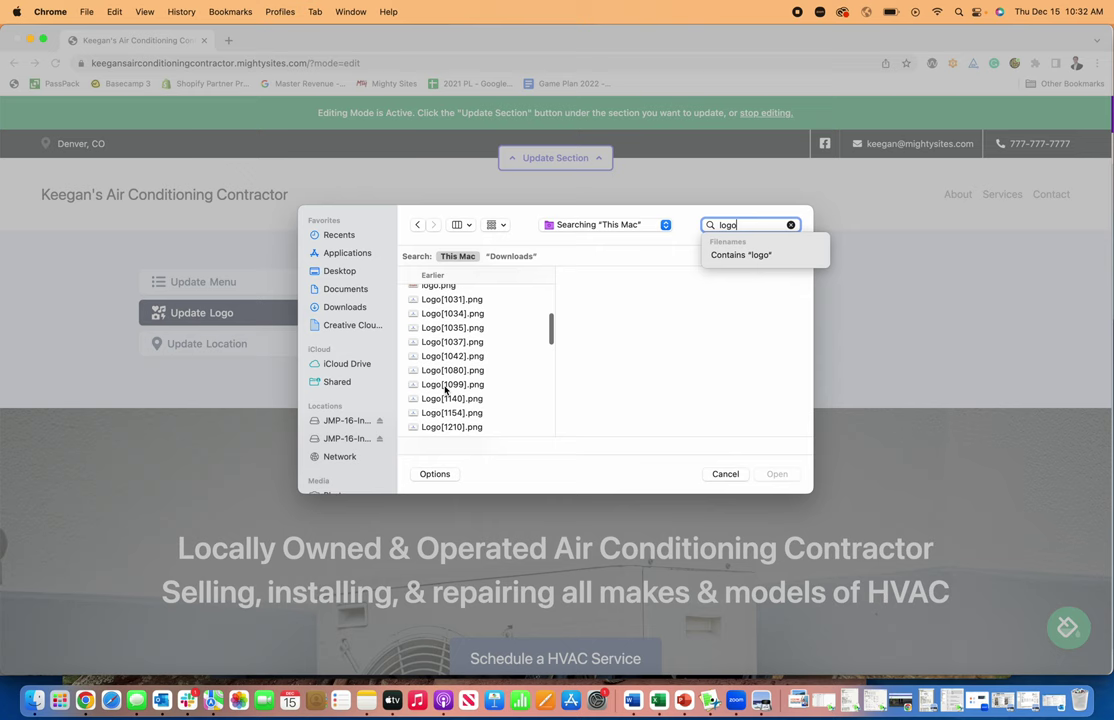
{"action": "scroll", "coordinate": [445, 388], "scroll_direction": "down", "scroll_amount": 3}
{"action": "scroll", "coordinate": [445, 388], "scroll_direction": "down", "scroll_amount": 3}
{"action": "scroll", "coordinate": [445, 388], "scroll_direction": "down", "scroll_amount": 1}
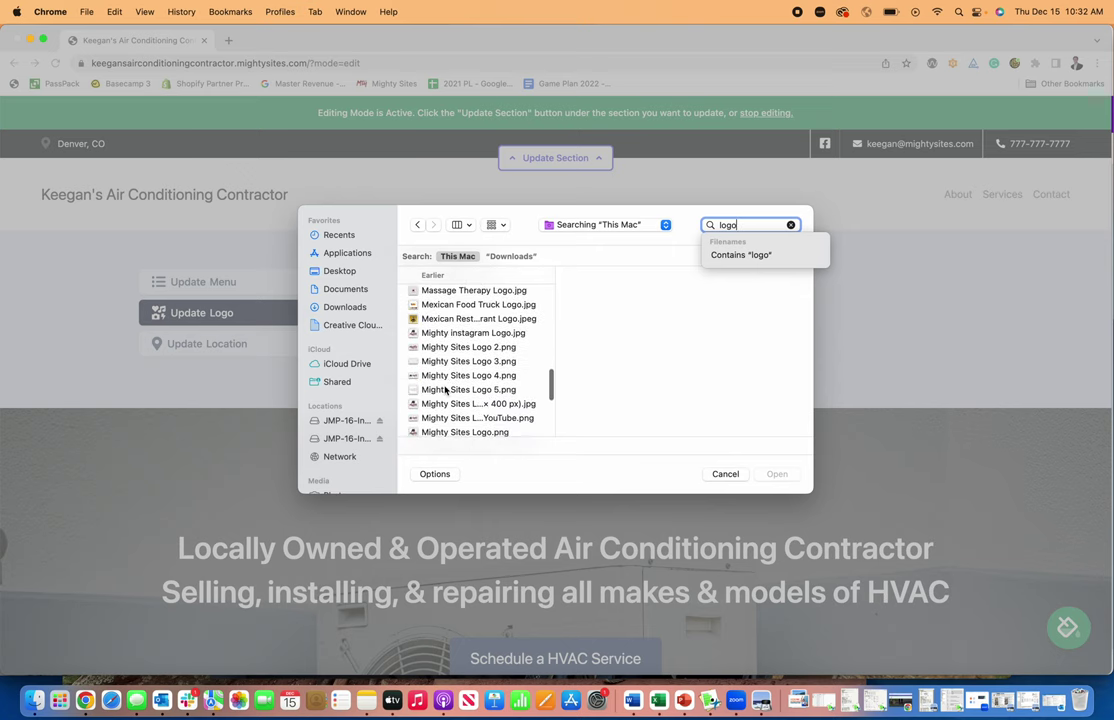
{"action": "scroll", "coordinate": [445, 388], "scroll_direction": "down", "scroll_amount": 2}
{"action": "left_click", "coordinate": [456, 397]}
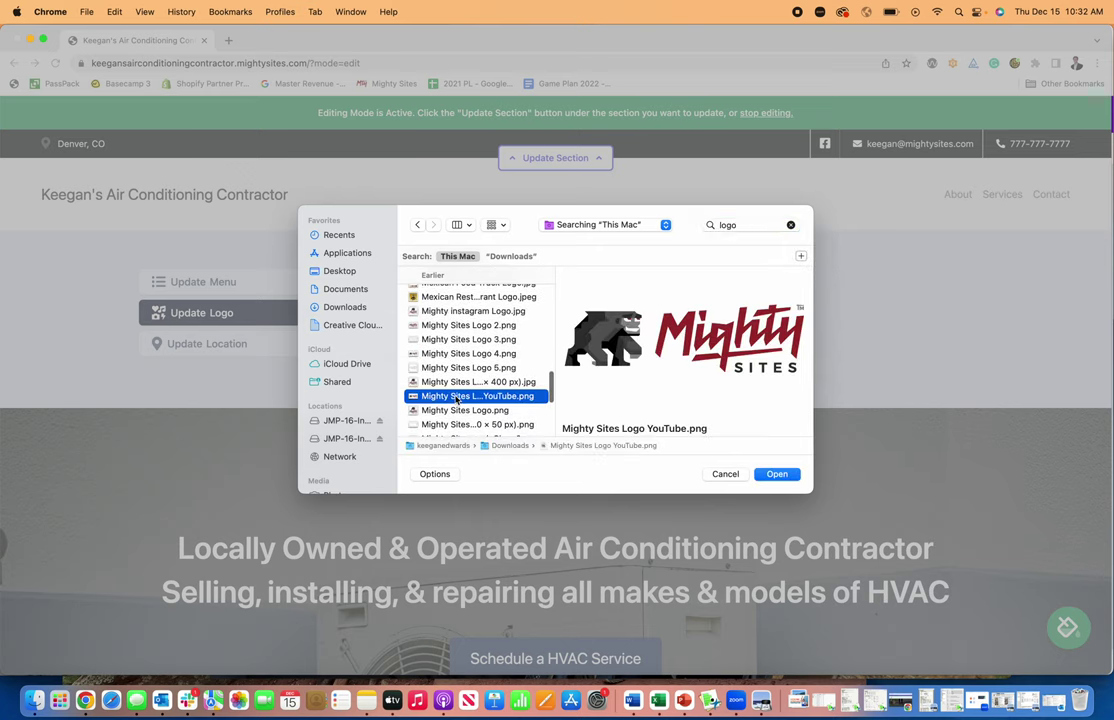
{"action": "left_click", "coordinate": [779, 470]}
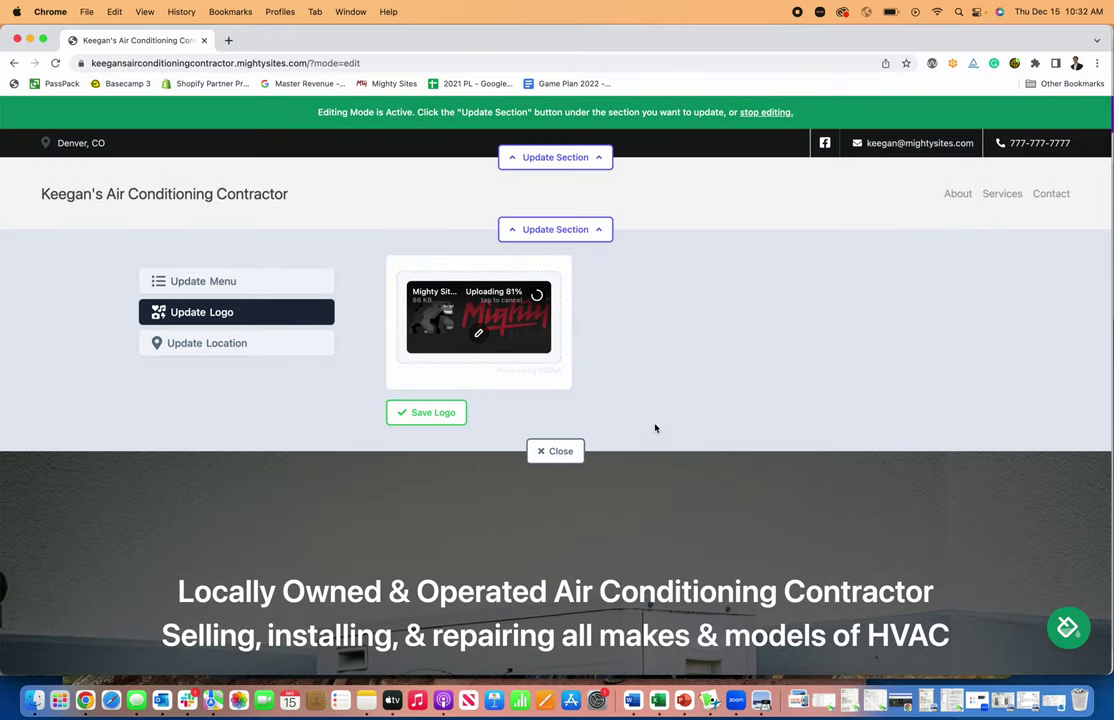
- Save the gorilla logo to the header, try larger then smaller sizes, and open its image editor
{"action": "left_click", "coordinate": [437, 413]}
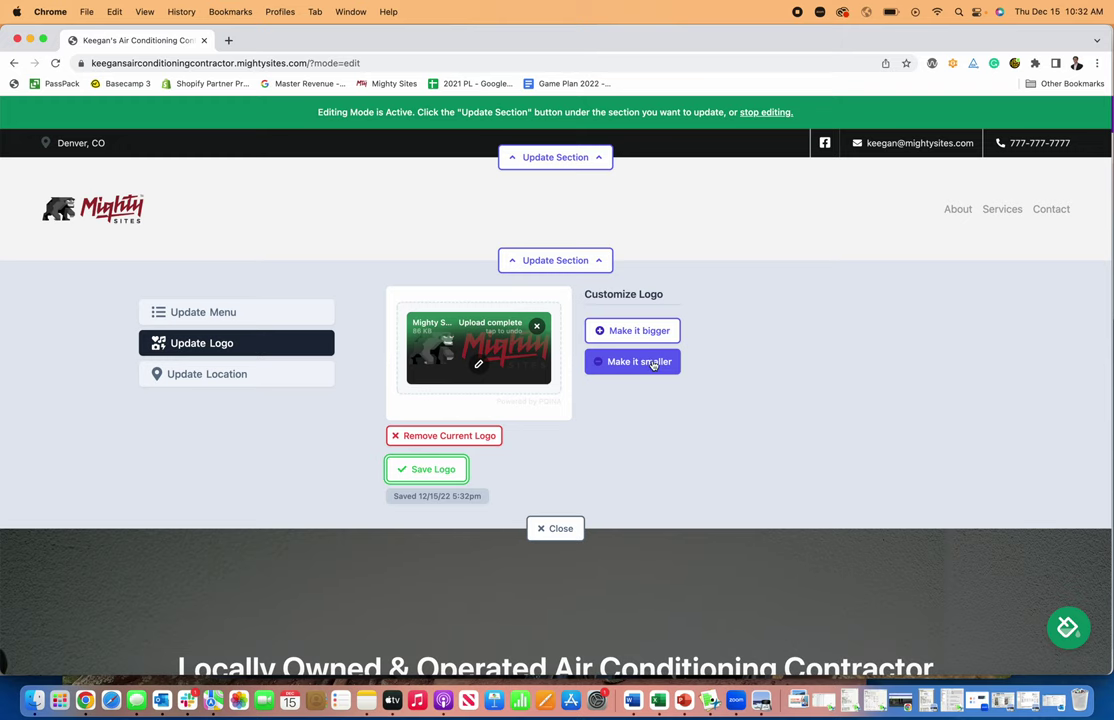
{"action": "left_click", "coordinate": [643, 331]}
{"action": "left_click", "coordinate": [648, 343]}
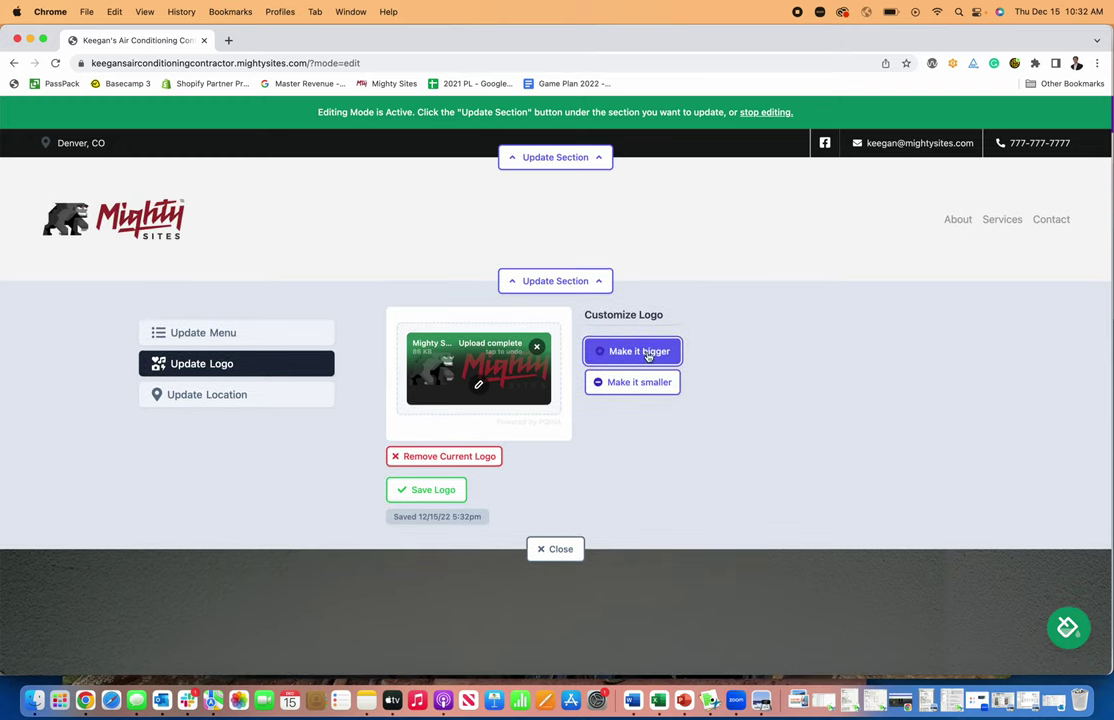
{"action": "left_click", "coordinate": [650, 384]}
{"action": "left_click", "coordinate": [644, 377]}
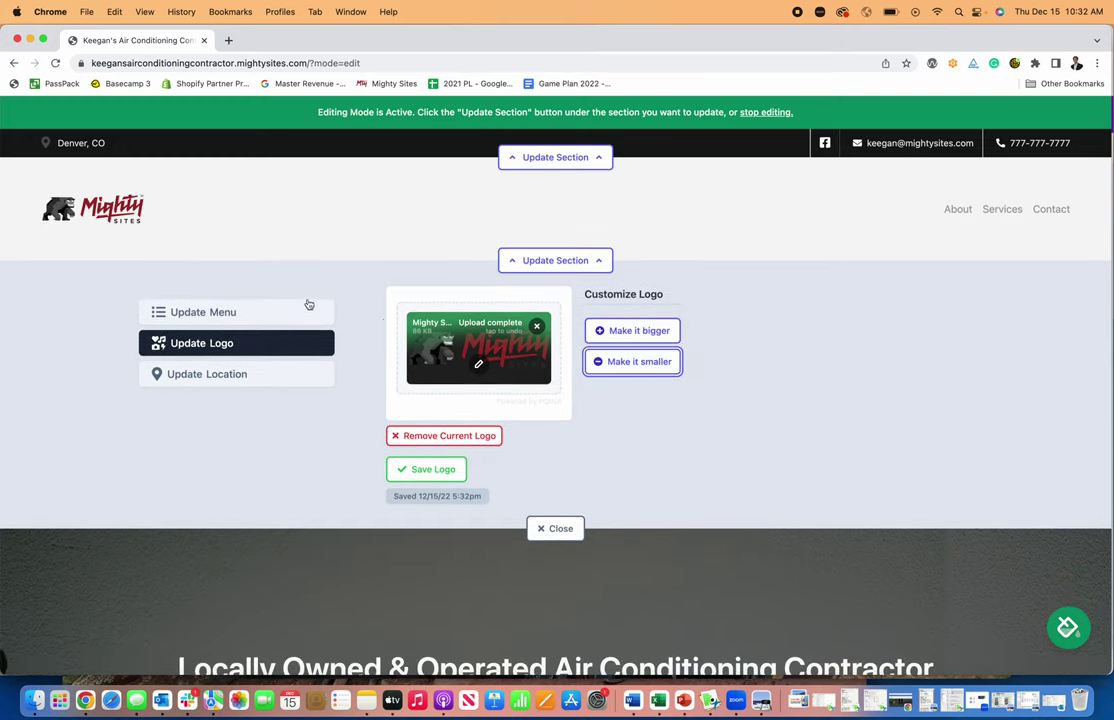
{"action": "left_click", "coordinate": [478, 365]}
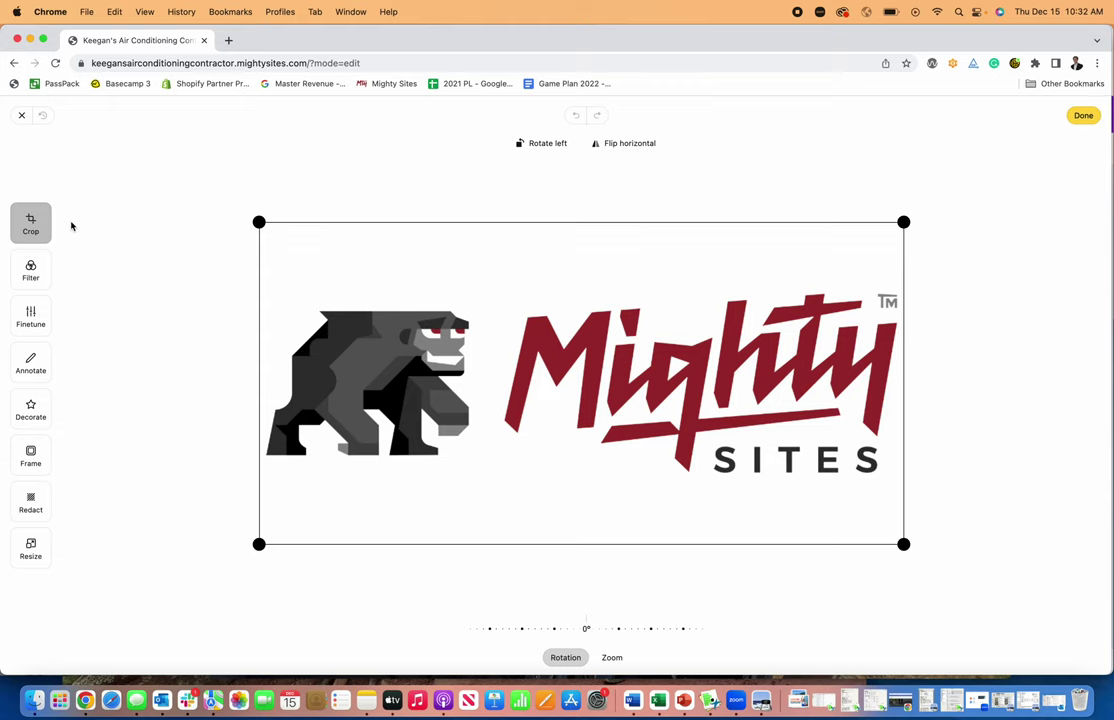
- Browse the logo editor's Filter, Finetune, Annotate, decoration and Frame options
{"action": "left_click", "coordinate": [43, 272]}
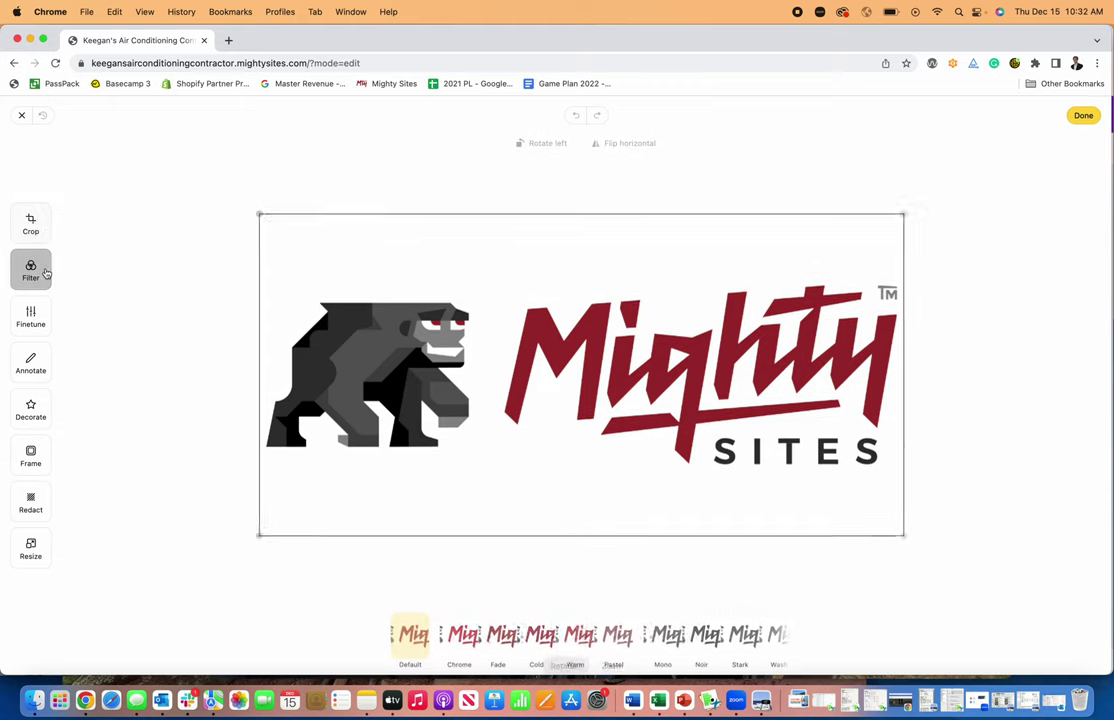
{"action": "left_click", "coordinate": [40, 312]}
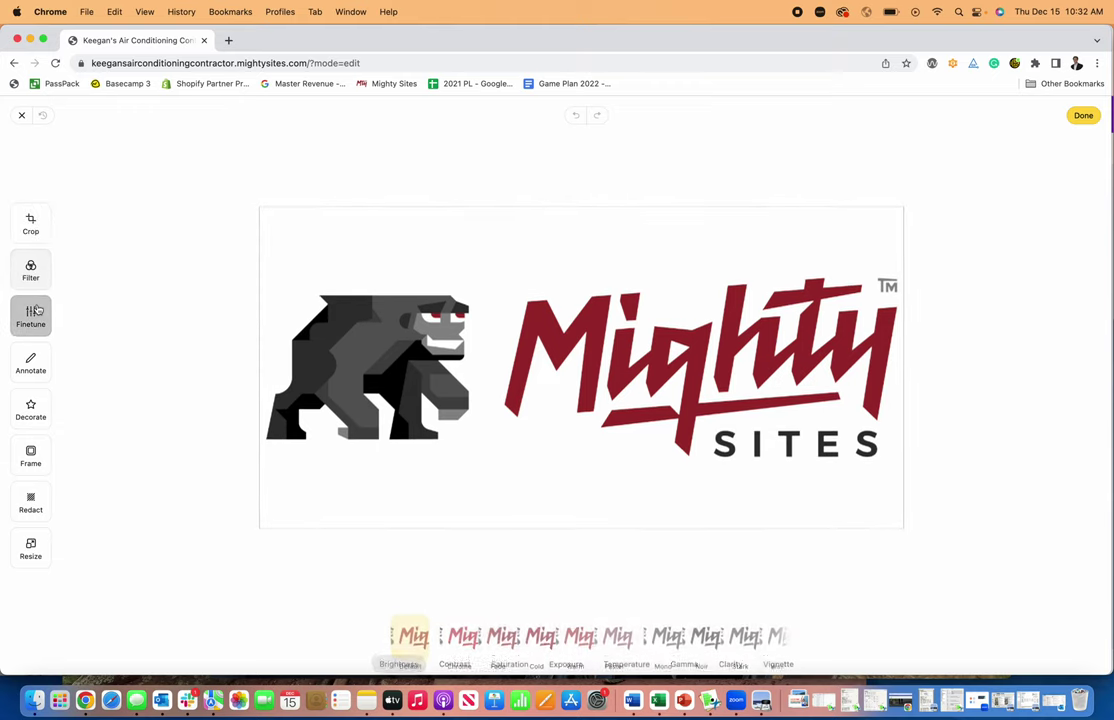
{"action": "left_click", "coordinate": [36, 366]}
{"action": "left_click", "coordinate": [36, 421]}
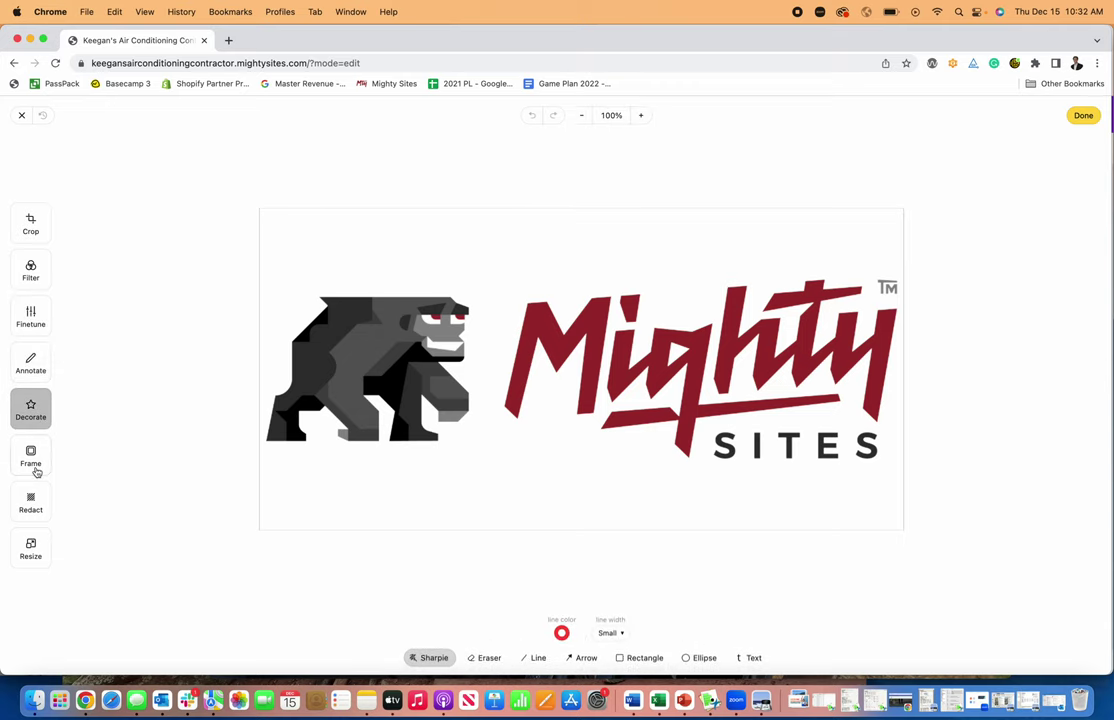
{"action": "left_click", "coordinate": [33, 457]}
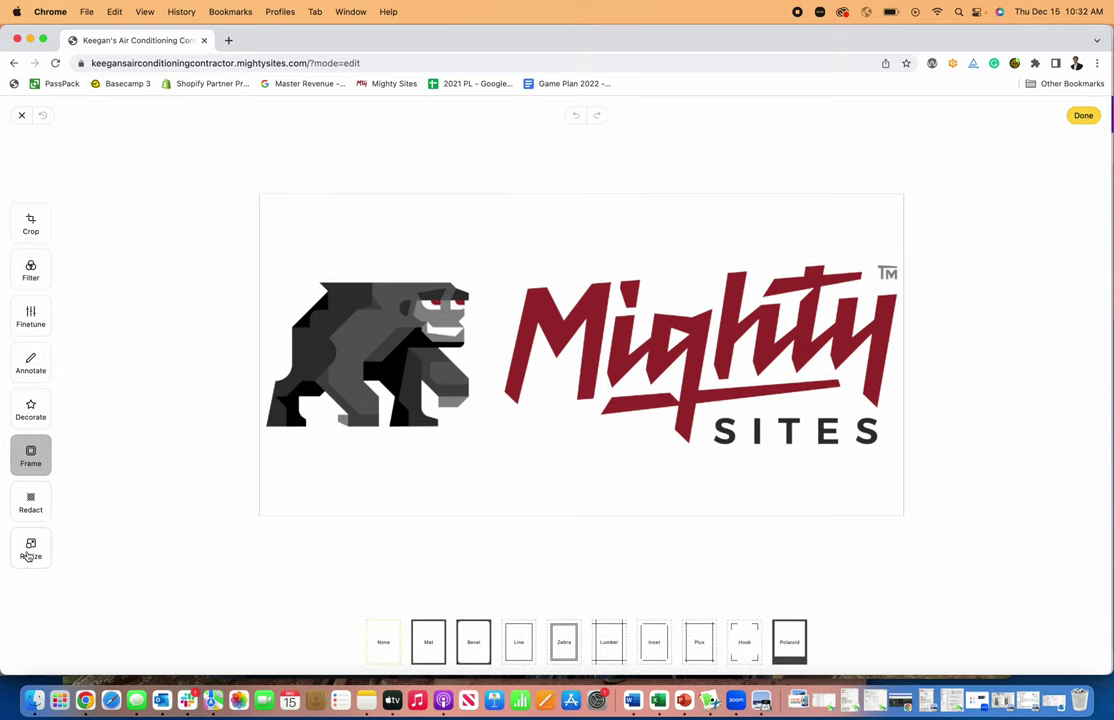
- Widen the logo crop slightly and apply the edited image
{"action": "left_click", "coordinate": [36, 224]}
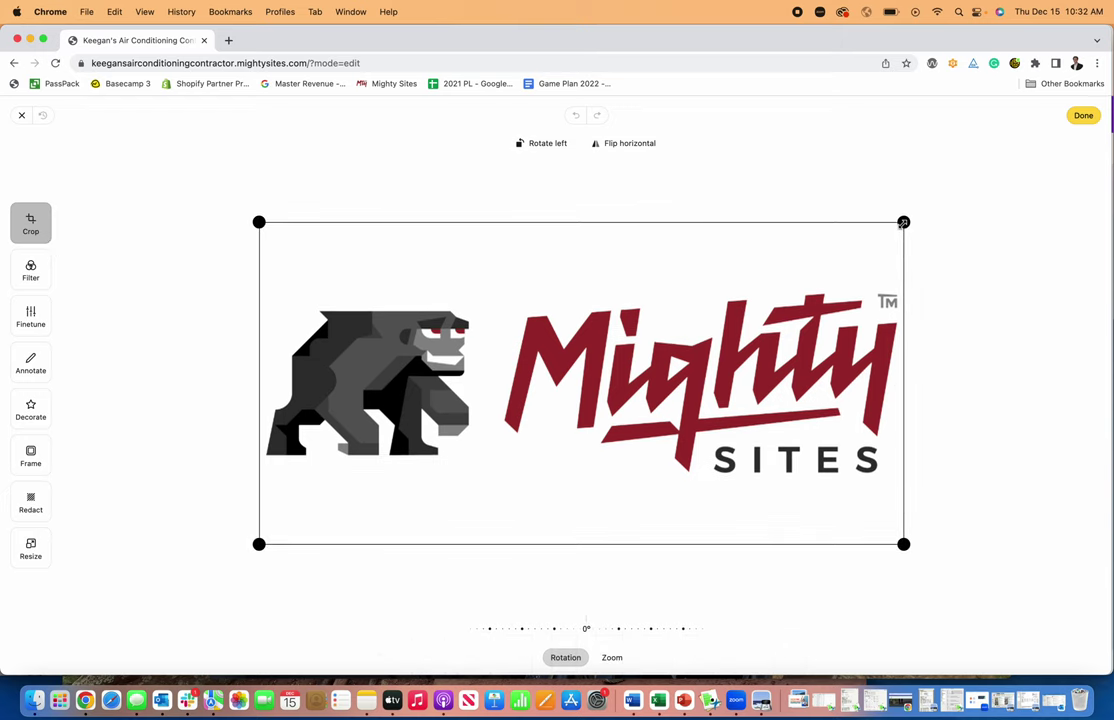
{"action": "left_click_drag", "start_coordinate": [903, 222], "coordinate": [940, 216]}
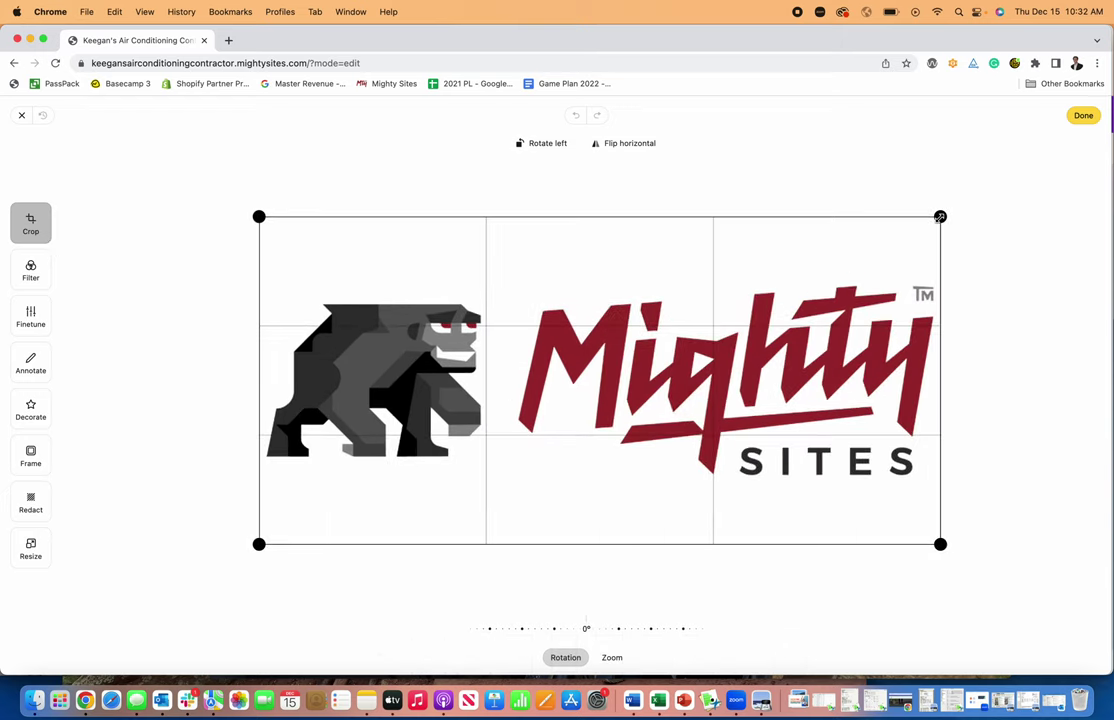
{"action": "left_click_drag", "start_coordinate": [940, 216], "coordinate": [917, 217]}
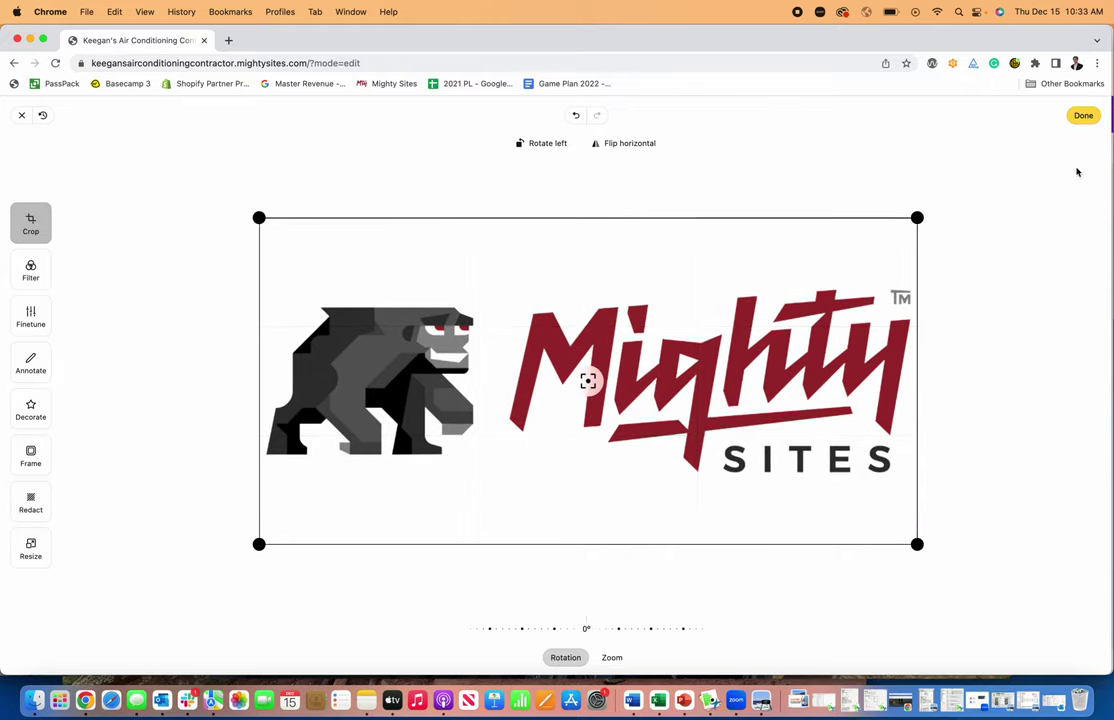
{"action": "left_click", "coordinate": [1070, 114]}
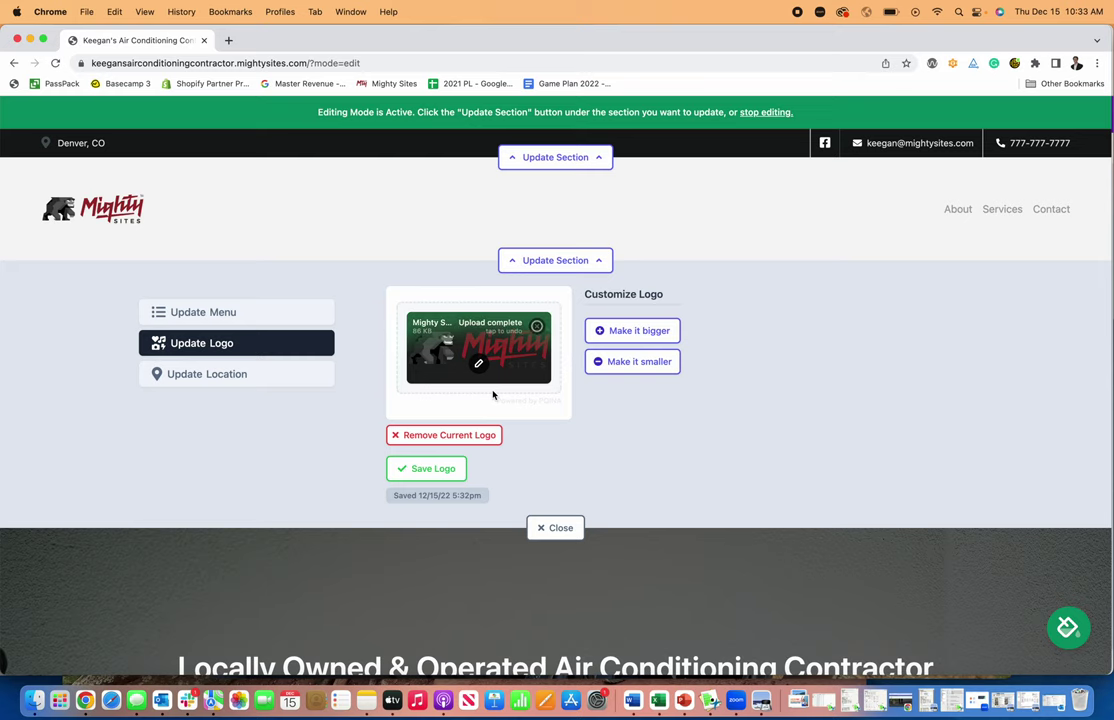
- Save the re-cropped logo and close the logo settings panel
{"action": "left_click", "coordinate": [451, 470]}
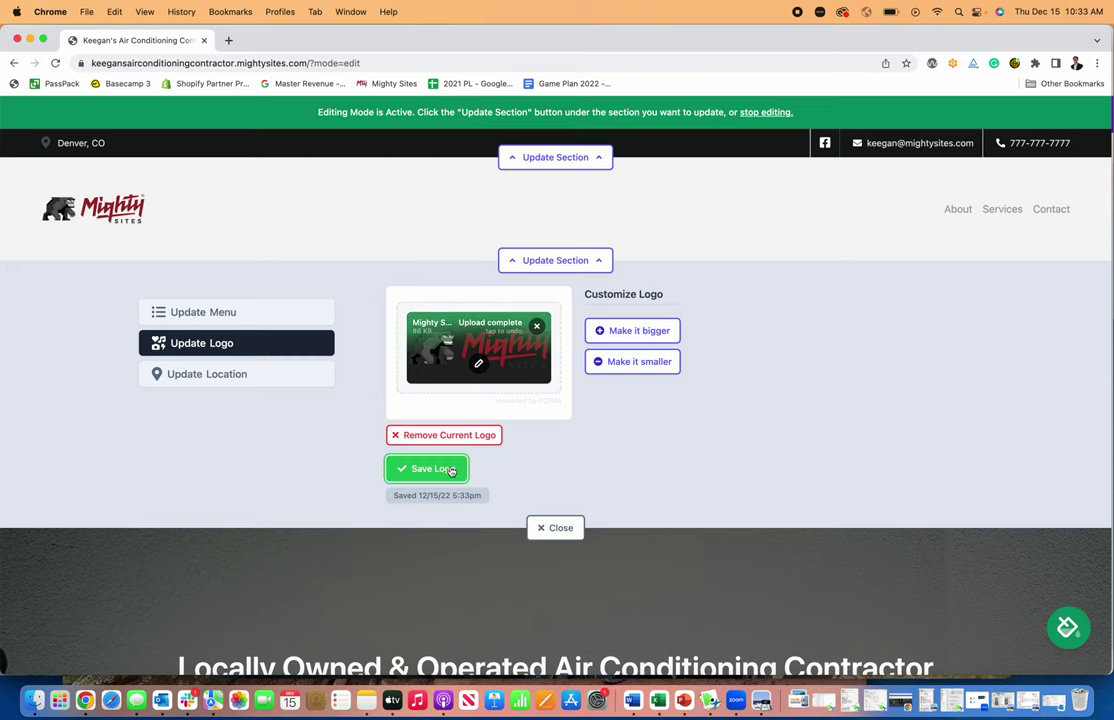
{"action": "left_click", "coordinate": [543, 527]}
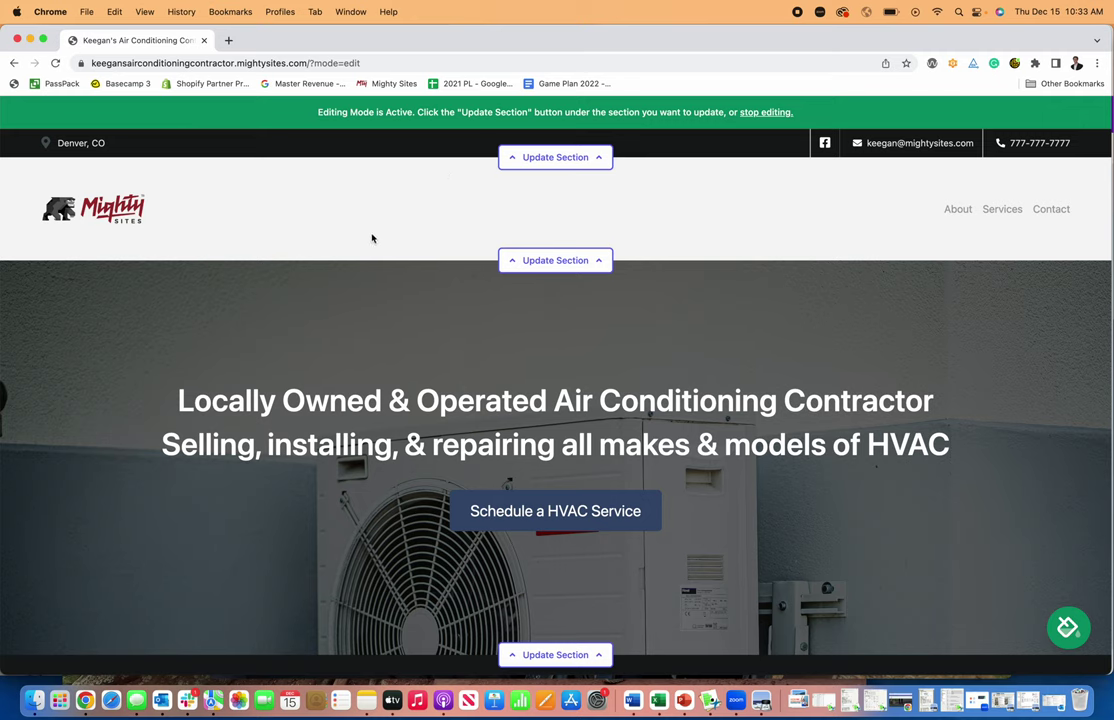
{"action": "scroll", "coordinate": [789, 293], "scroll_direction": "down", "scroll_amount": 3}
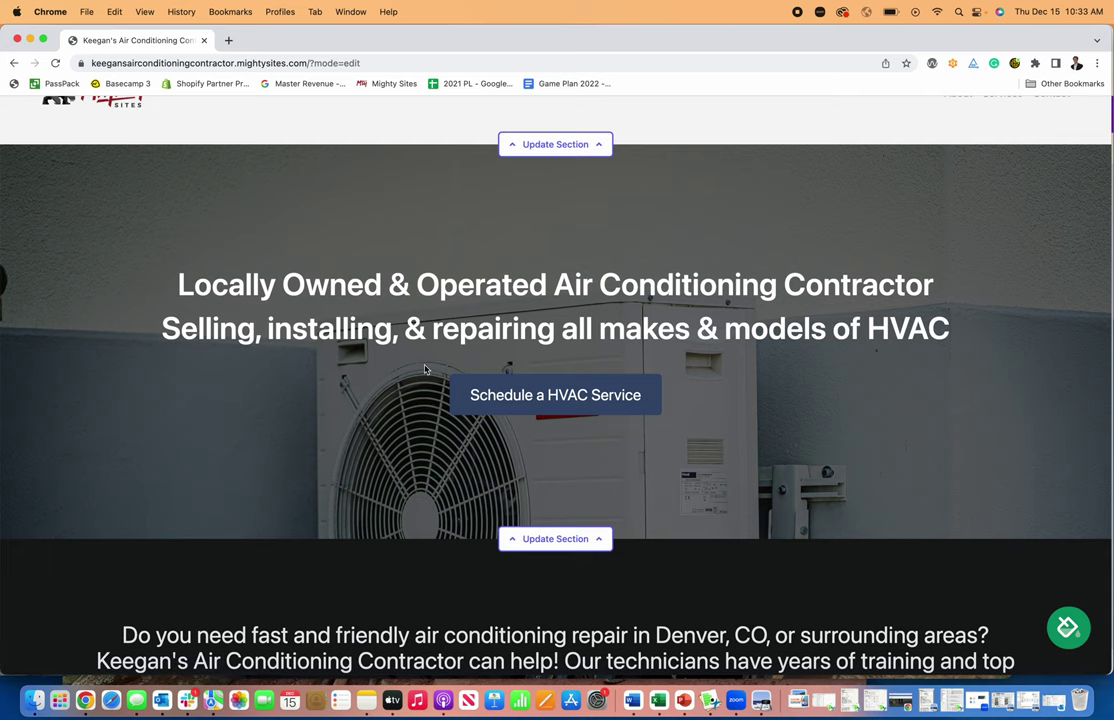
- Delete 'Locally Owned & Operated' from the hero title, leaving 'Air Conditioning Contractor'
{"action": "left_click", "coordinate": [555, 539]}
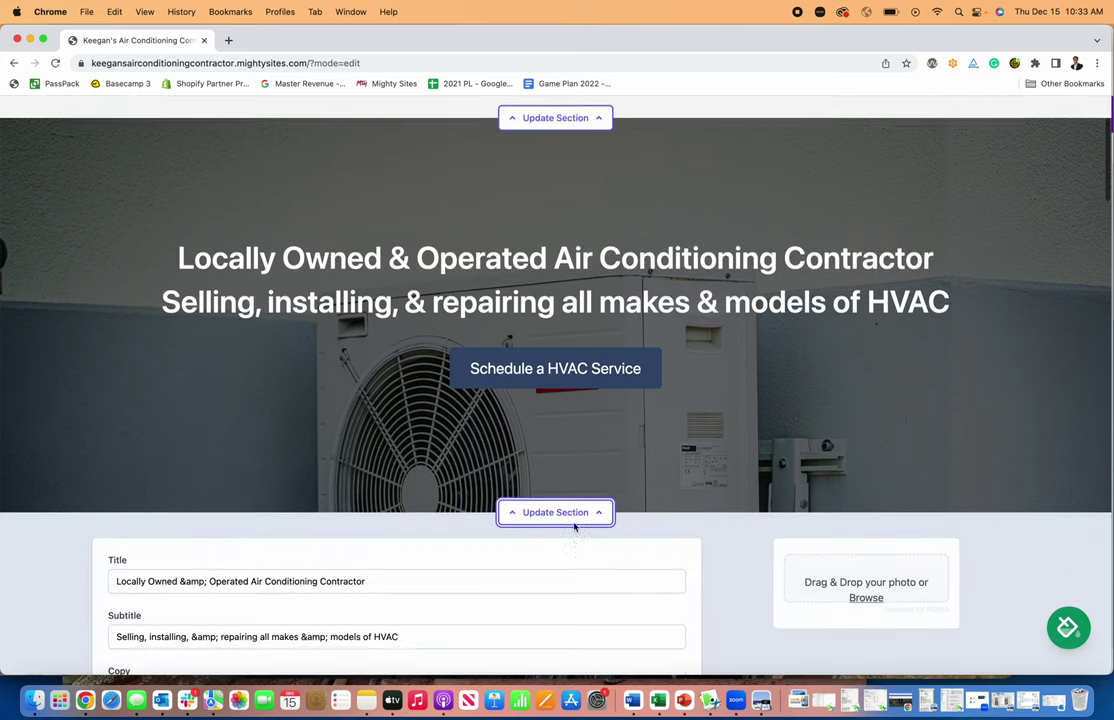
{"action": "scroll", "coordinate": [580, 520], "scroll_direction": "down", "scroll_amount": 3}
{"action": "scroll", "coordinate": [291, 350], "scroll_direction": "down", "scroll_amount": 1}
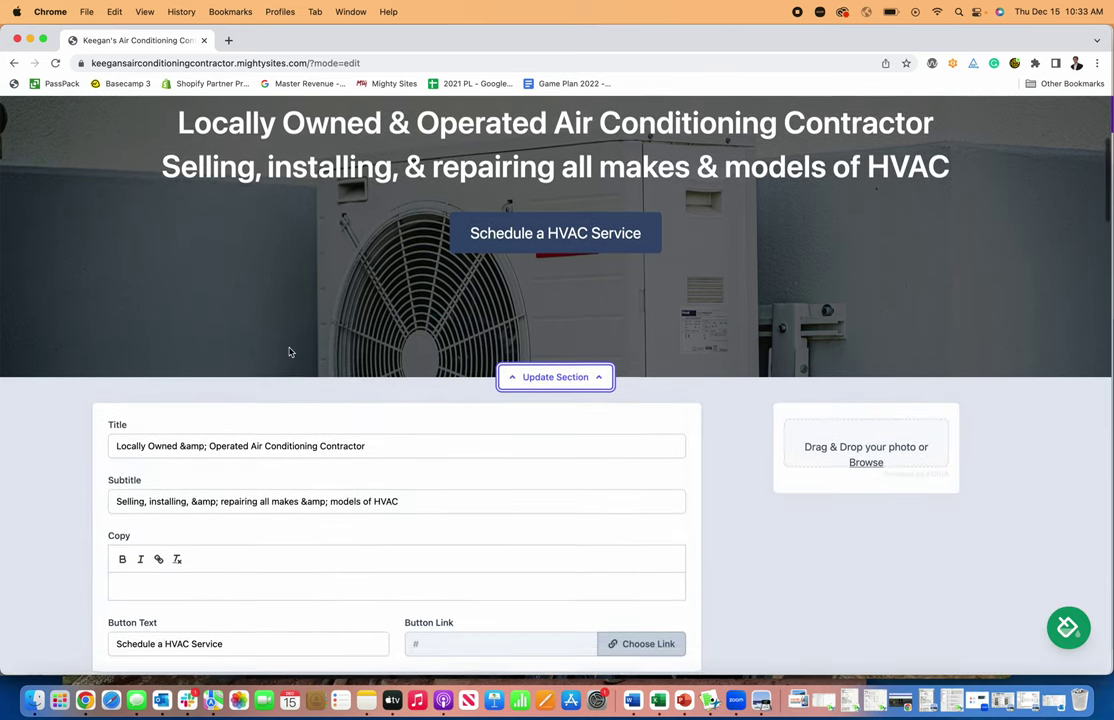
{"action": "scroll", "coordinate": [291, 350], "scroll_direction": "up", "scroll_amount": 1}
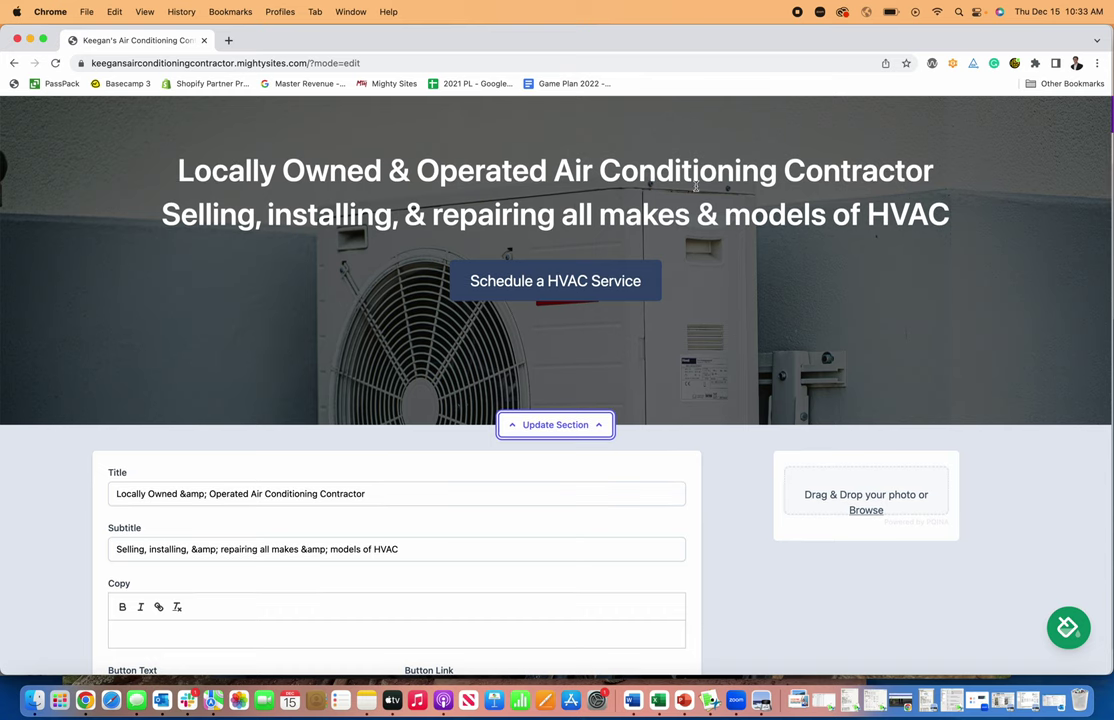
{"action": "scroll", "coordinate": [236, 505], "scroll_direction": "down", "scroll_amount": 1}
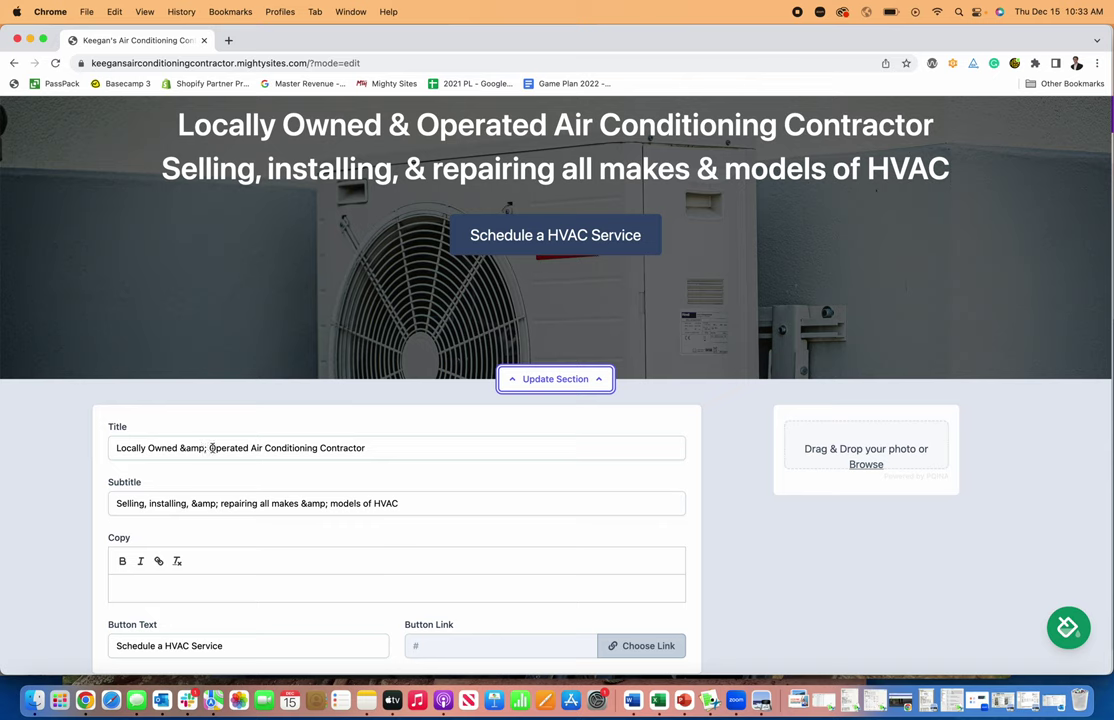
{"action": "left_click_drag", "start_coordinate": [252, 449], "coordinate": [20, 456]}
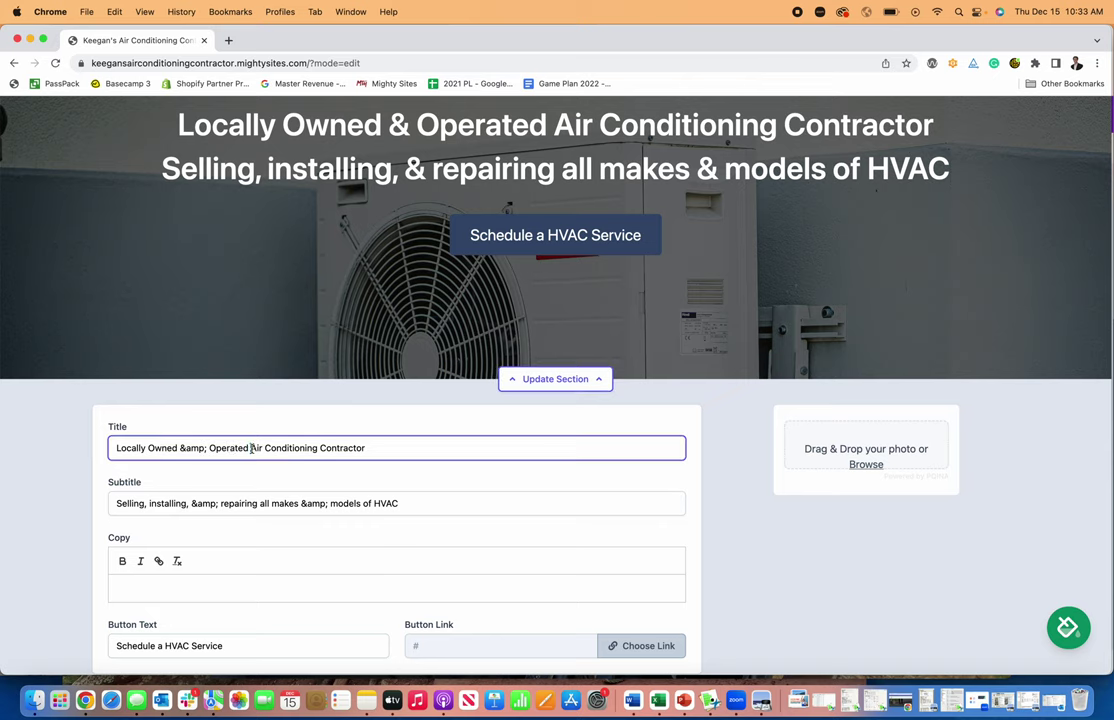
{"action": "key", "text": "BackSpace"}
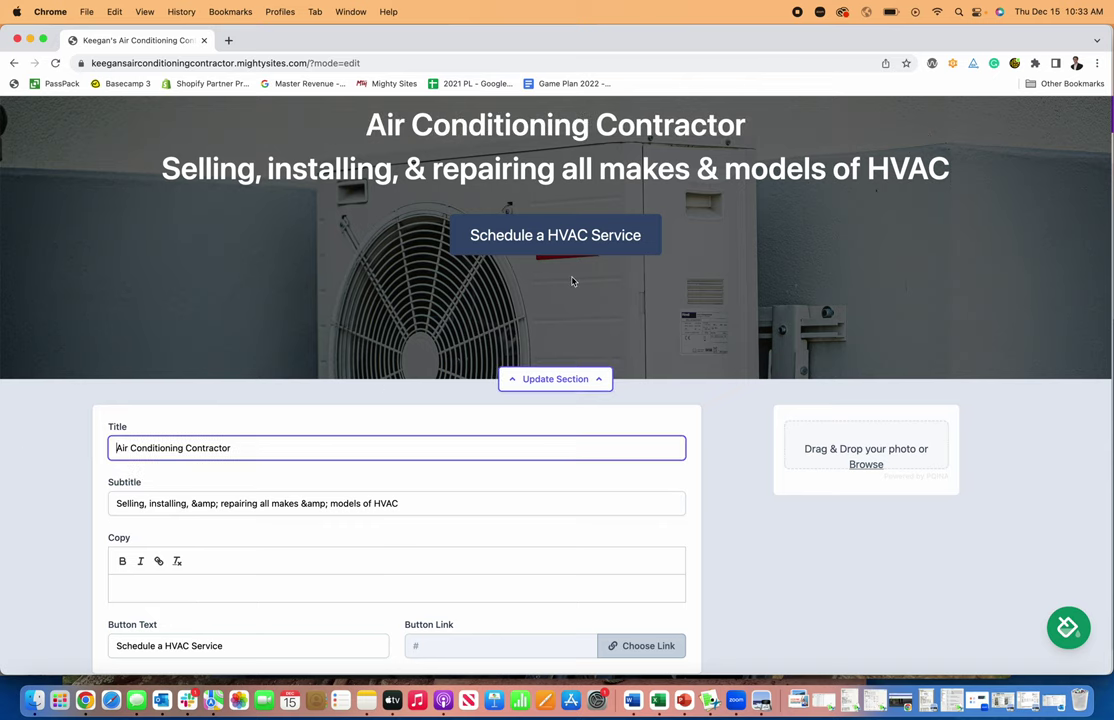
- Try adding 'We handle All' to the hero subtitle, then remove it again
{"action": "scroll", "coordinate": [572, 281], "scroll_direction": "up", "scroll_amount": 2}
{"action": "scroll", "coordinate": [562, 507], "scroll_direction": "down", "scroll_amount": 5}
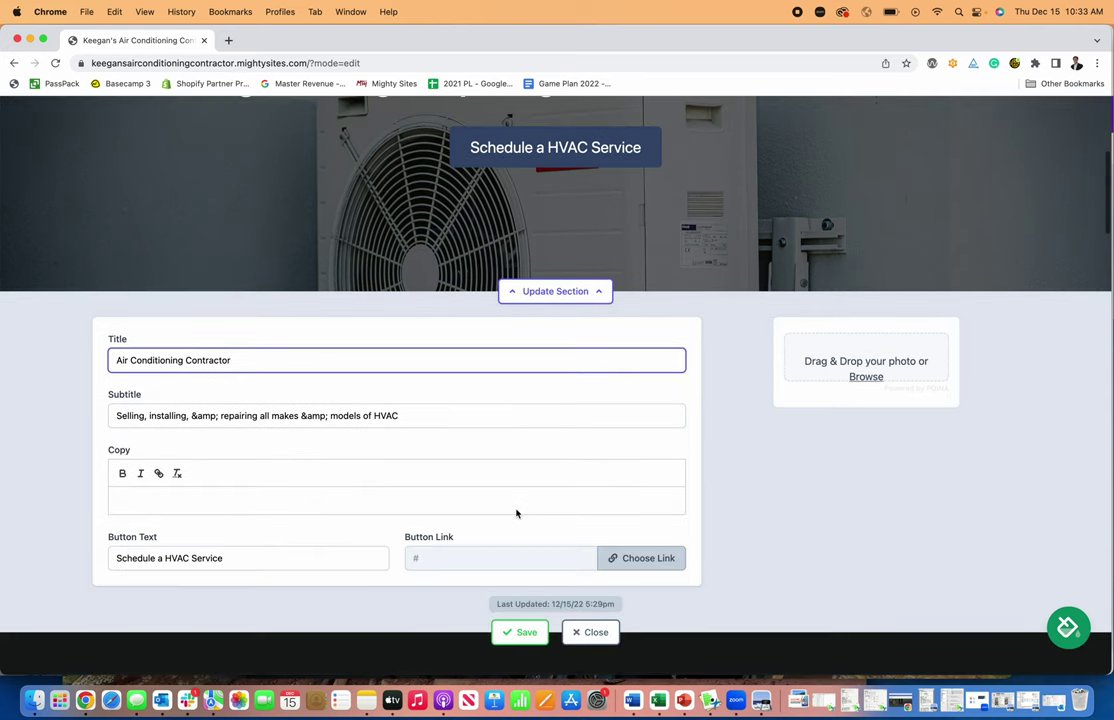
{"action": "scroll", "coordinate": [519, 314], "scroll_direction": "up", "scroll_amount": 2}
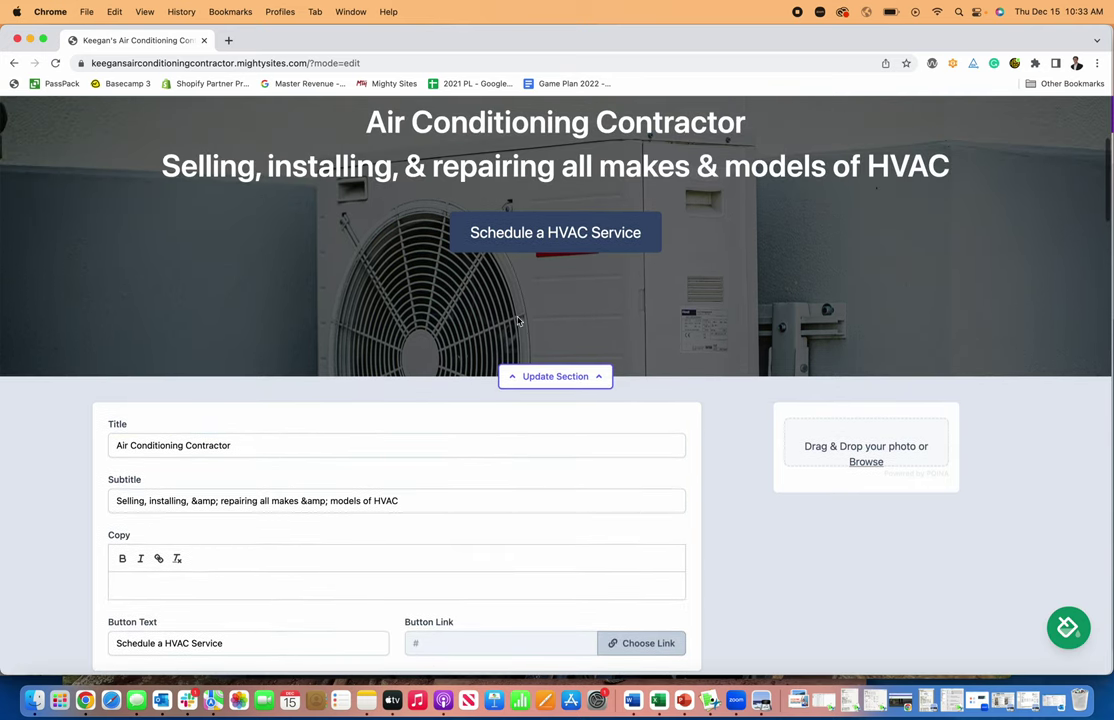
{"action": "left_click", "coordinate": [413, 506]}
{"action": "scroll", "coordinate": [413, 505], "scroll_direction": "up", "scroll_amount": 1}
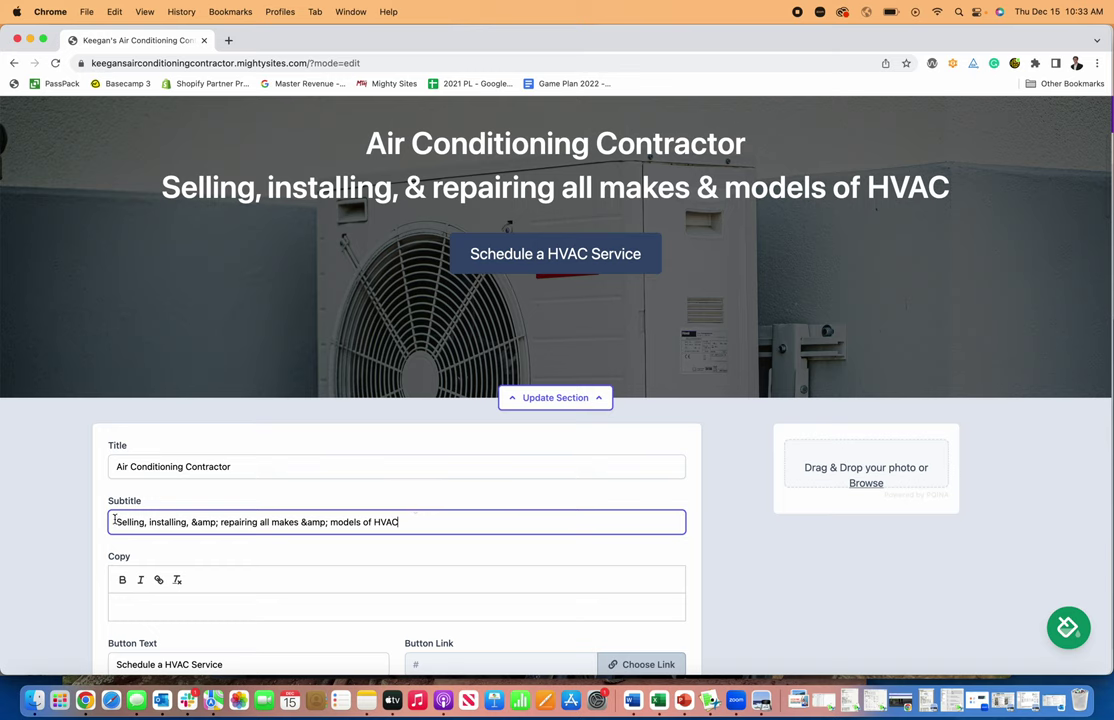
{"action": "type", "text": "We ha"}
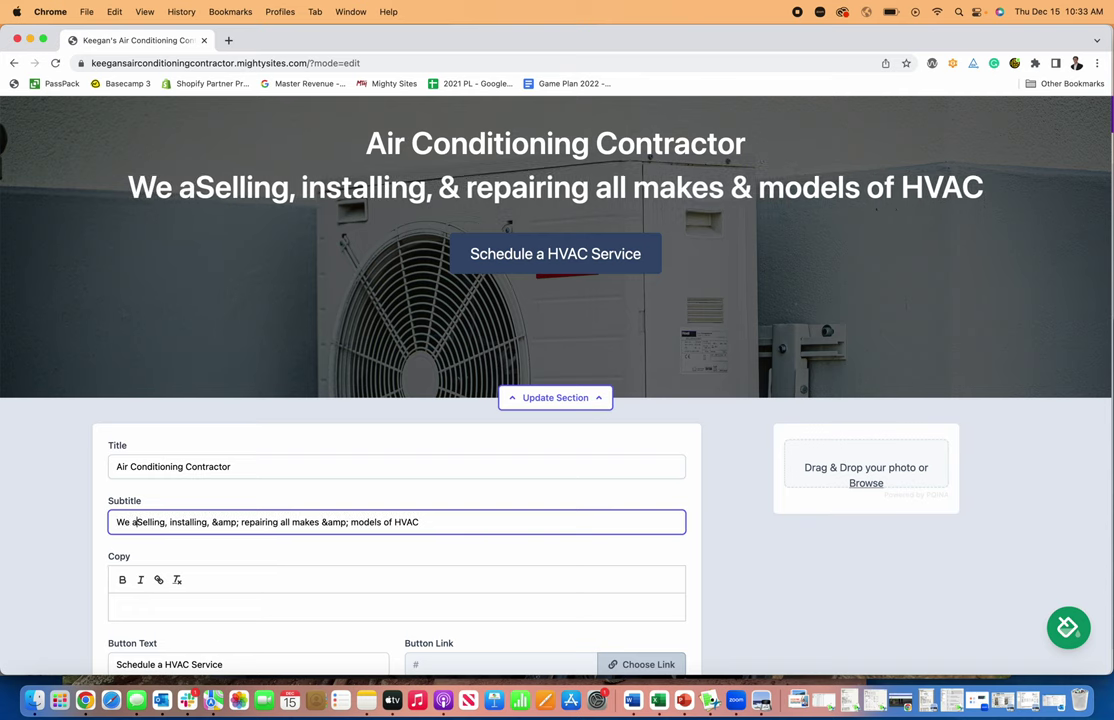
{"action": "key", "text": "BackSpace"}
{"action": "type", "text": "handle All"}
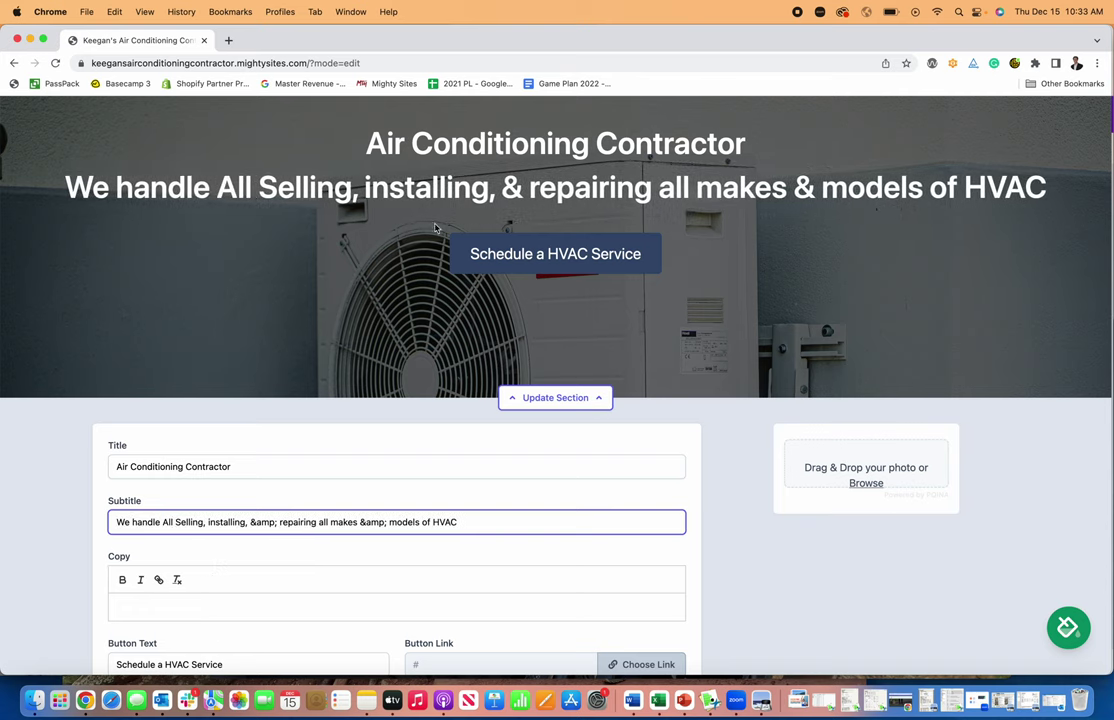
{"action": "left_click_drag", "start_coordinate": [175, 521], "coordinate": [92, 525]}
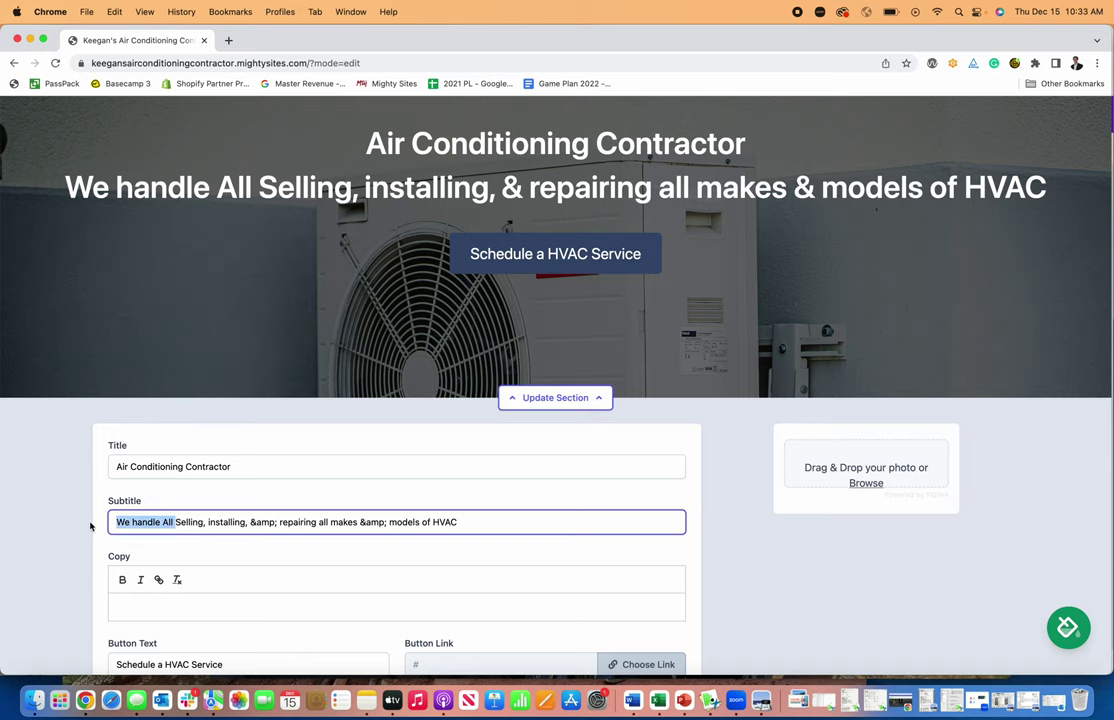
{"action": "key", "text": "BackSpace"}
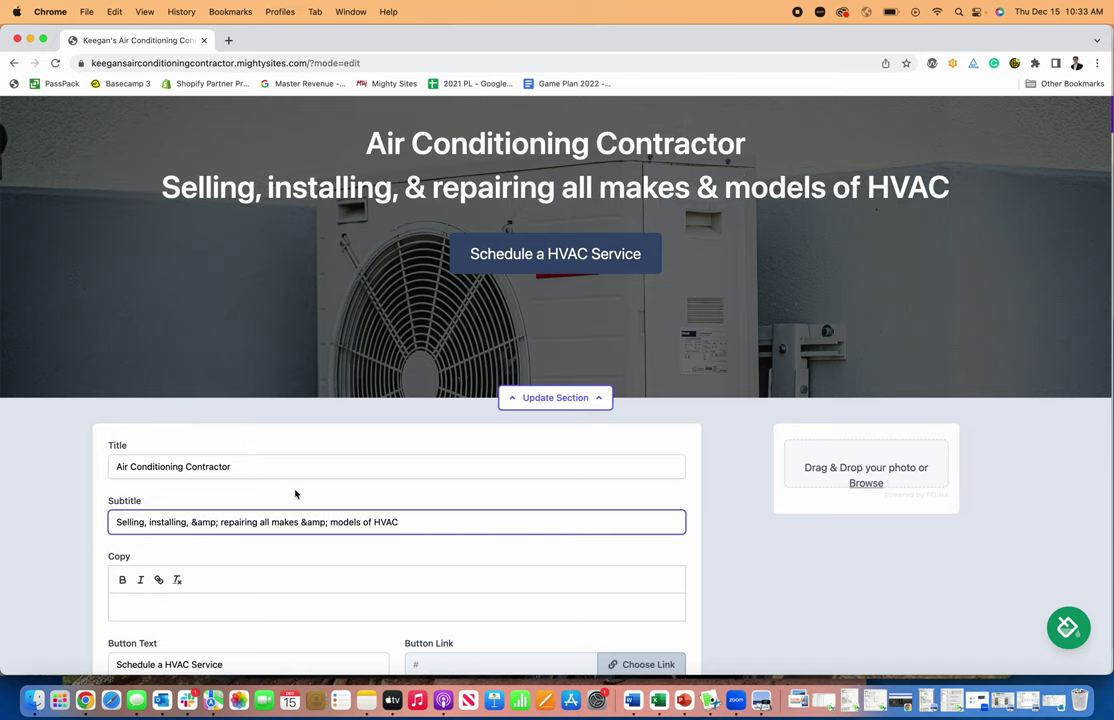
{"action": "scroll", "coordinate": [295, 493], "scroll_direction": "down", "scroll_amount": 2}
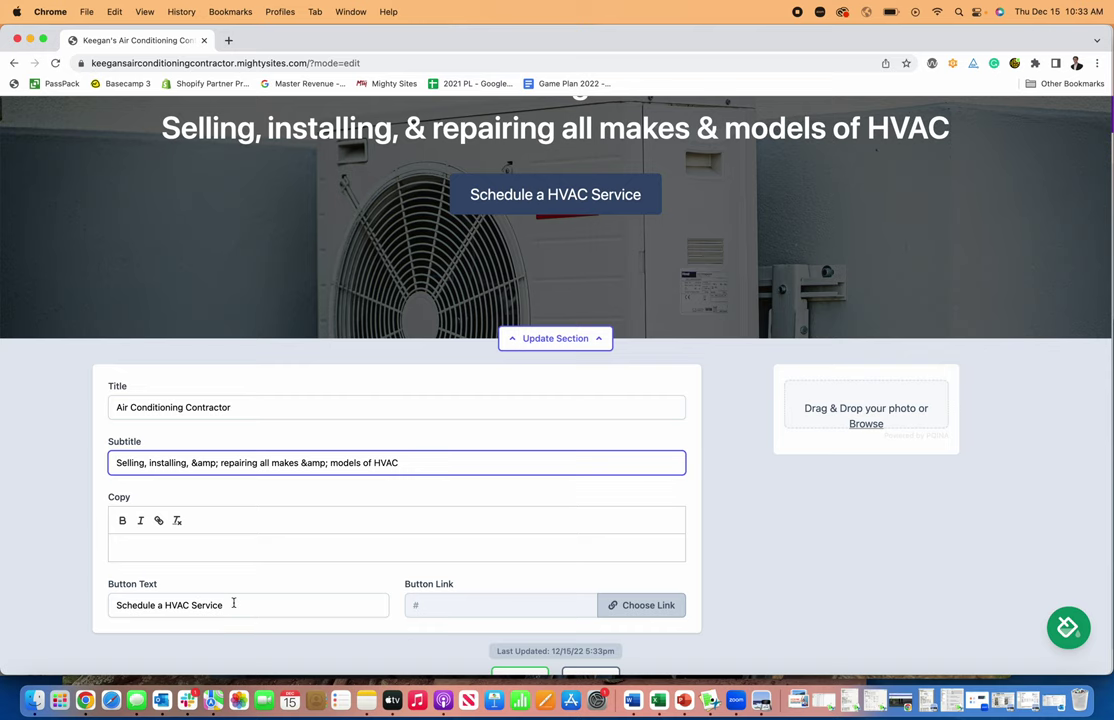
- Relabel the hero button 'Request Service' and start choosing its link destination
{"action": "scroll", "coordinate": [233, 603], "scroll_direction": "down", "scroll_amount": 1}
{"action": "left_click", "coordinate": [160, 601]}
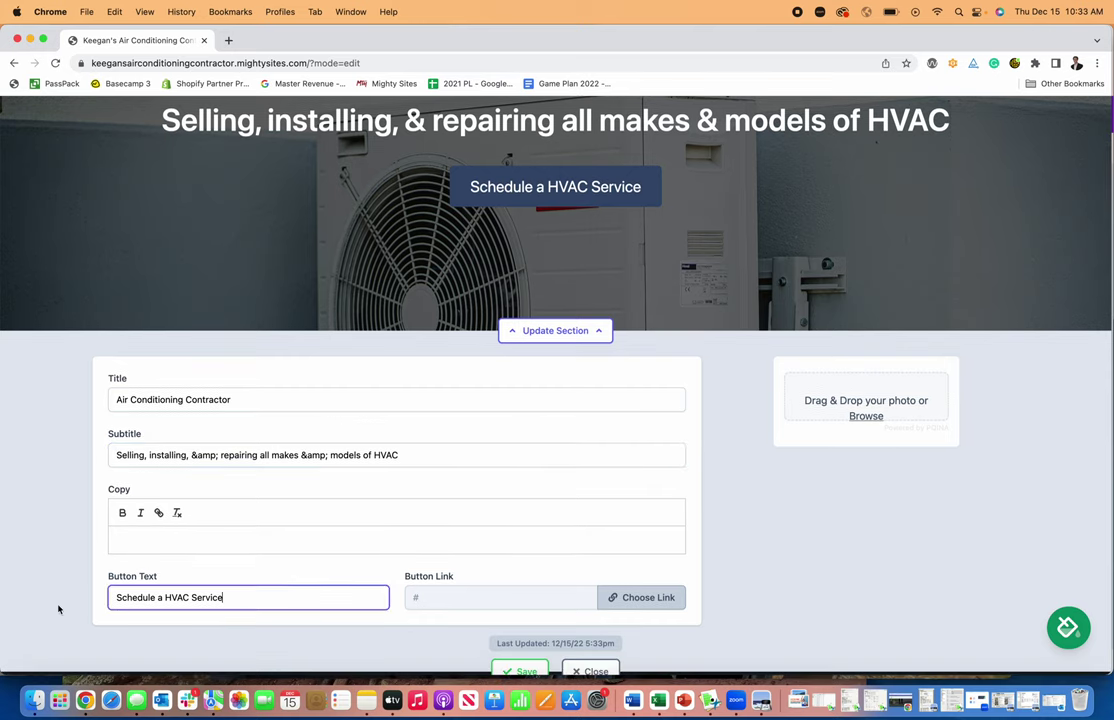
{"action": "triple_click", "coordinate": [203, 595]}
{"action": "type", "text": "Call"}
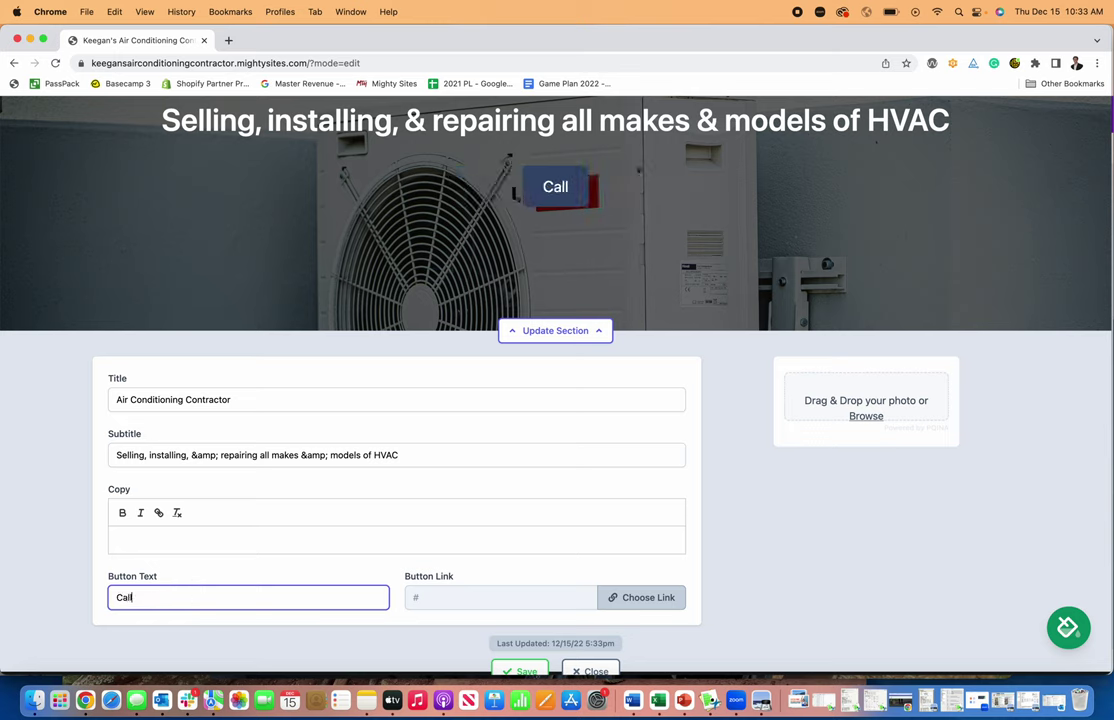
{"action": "type", "text": " Today!"}
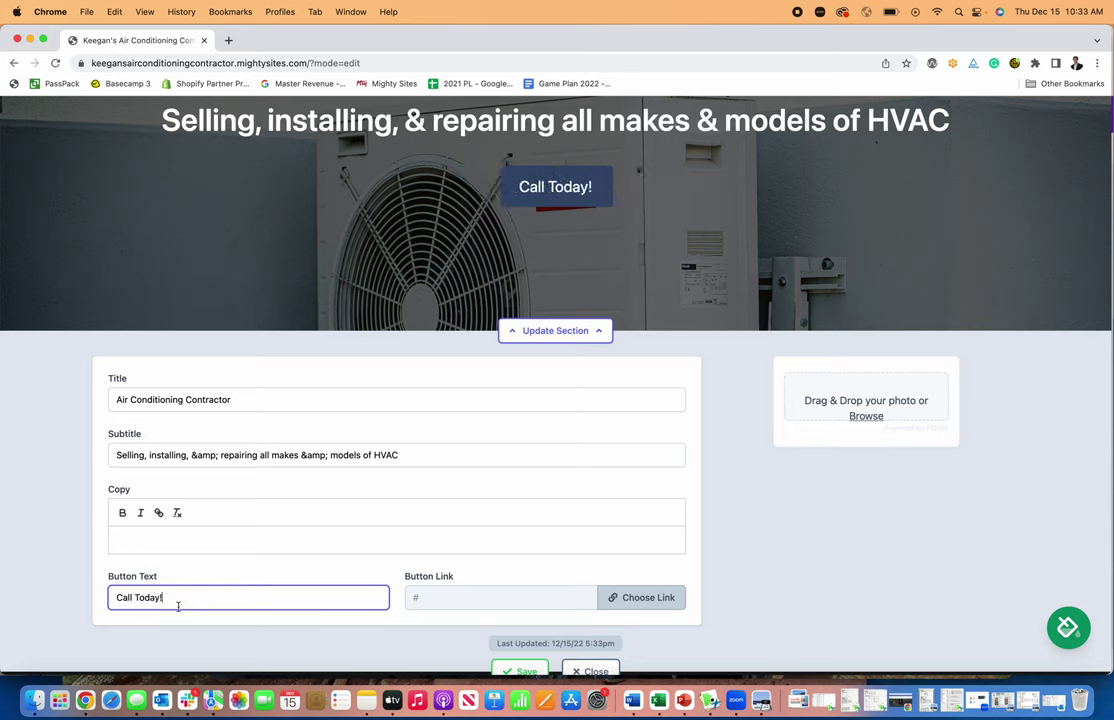
{"action": "left_click_drag", "start_coordinate": [178, 605], "coordinate": [41, 597]}
{"action": "type", "text": "Reque"}
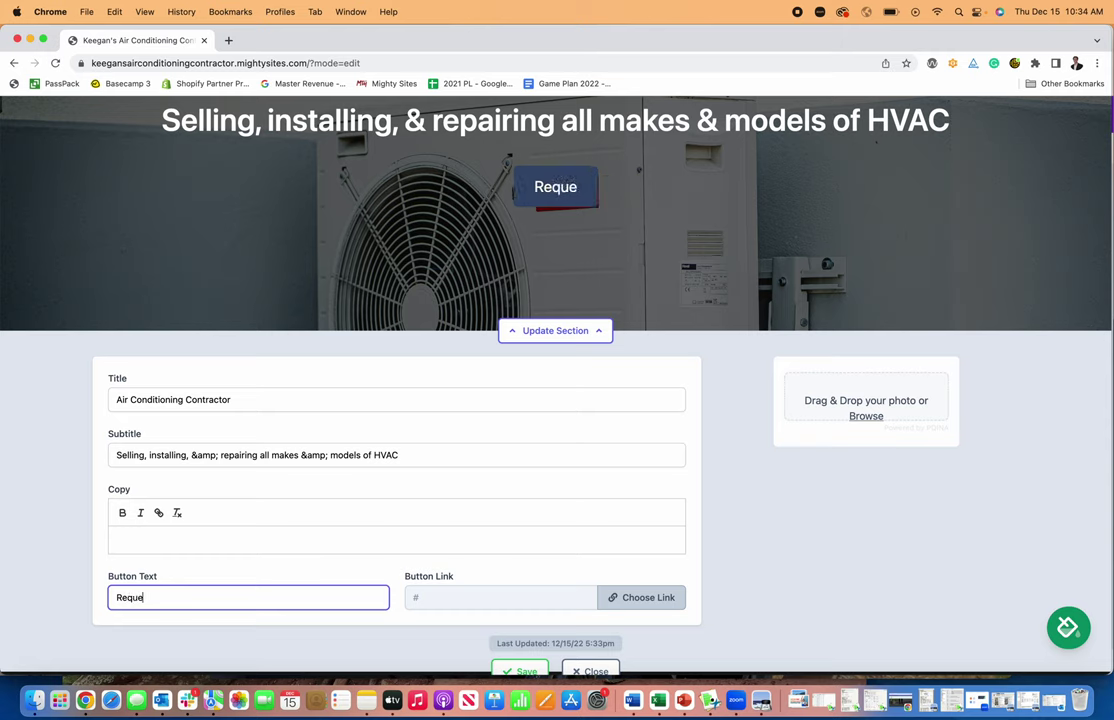
{"action": "type", "text": "st A Quot"}
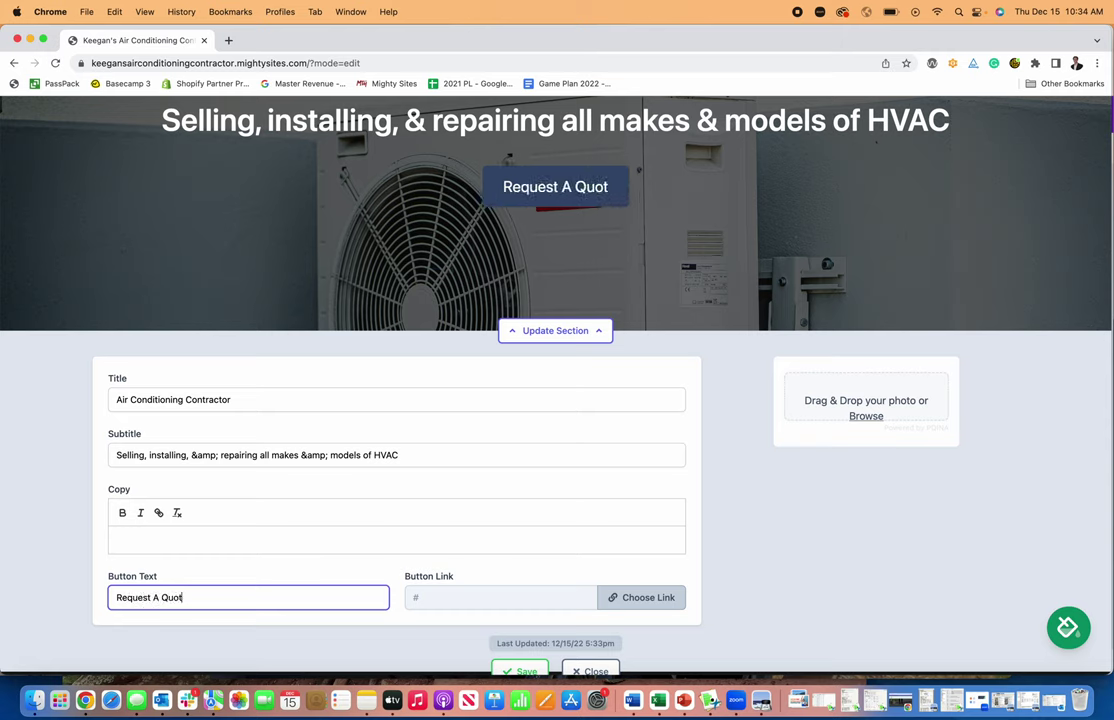
{"action": "key", "text": "BackSpace"}
{"action": "key", "text": "BackSpace"}
{"action": "key", "text": "BackSpace"}
{"action": "key", "text": "BackSpace"}
{"action": "type", "text": "Serv"}
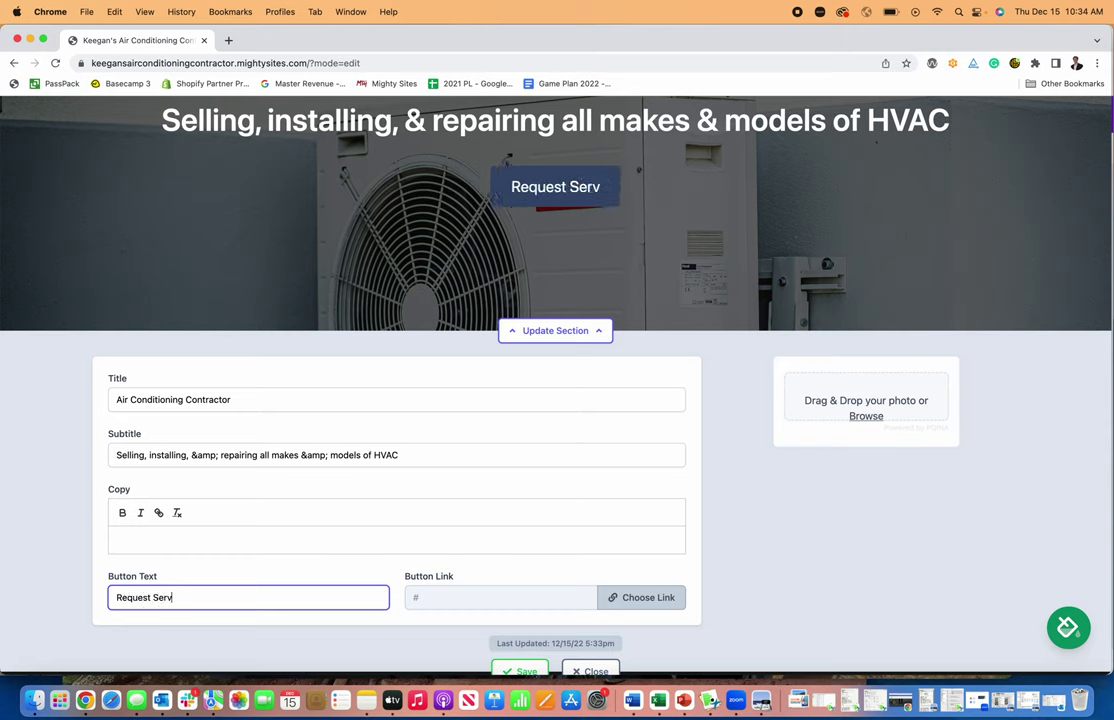
{"action": "type", "text": "ice"}
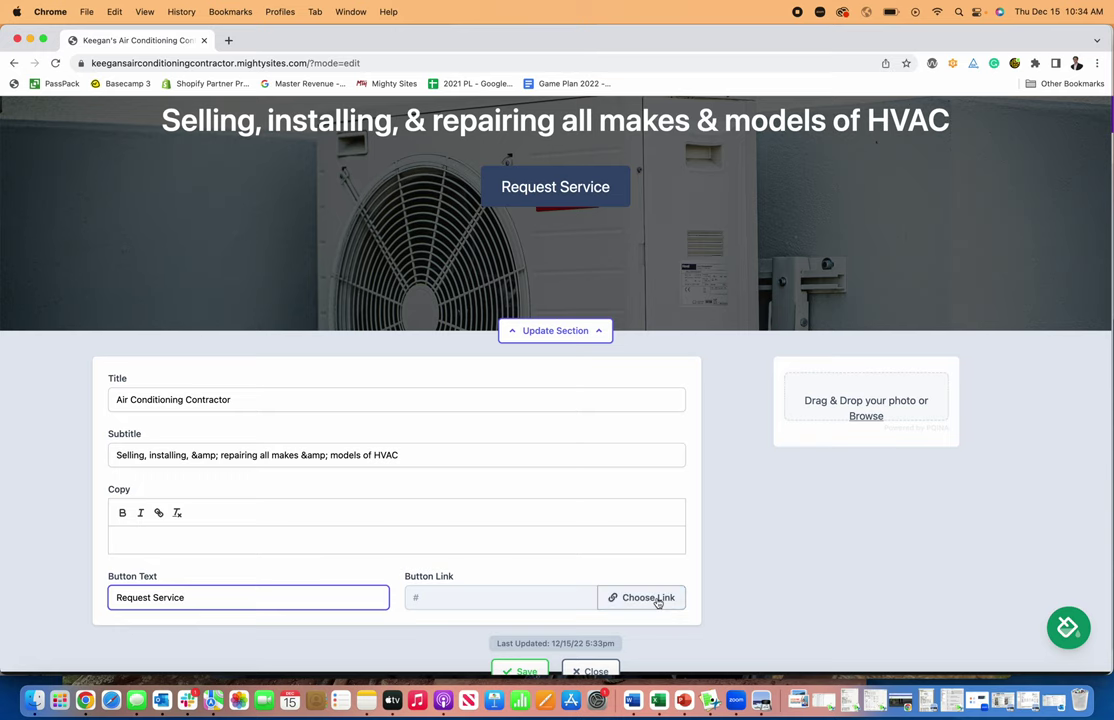
{"action": "left_click", "coordinate": [652, 600]}
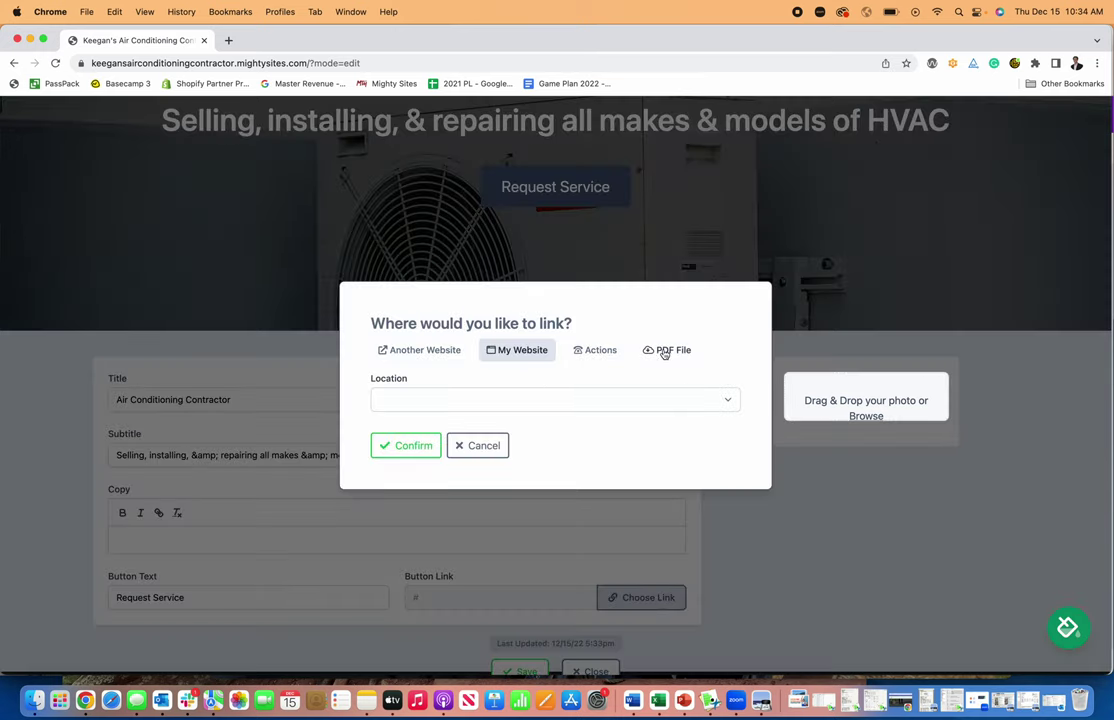
- Explore the link types: home page sections, click-to-call, external website and PDF
{"action": "left_click", "coordinate": [539, 405]}
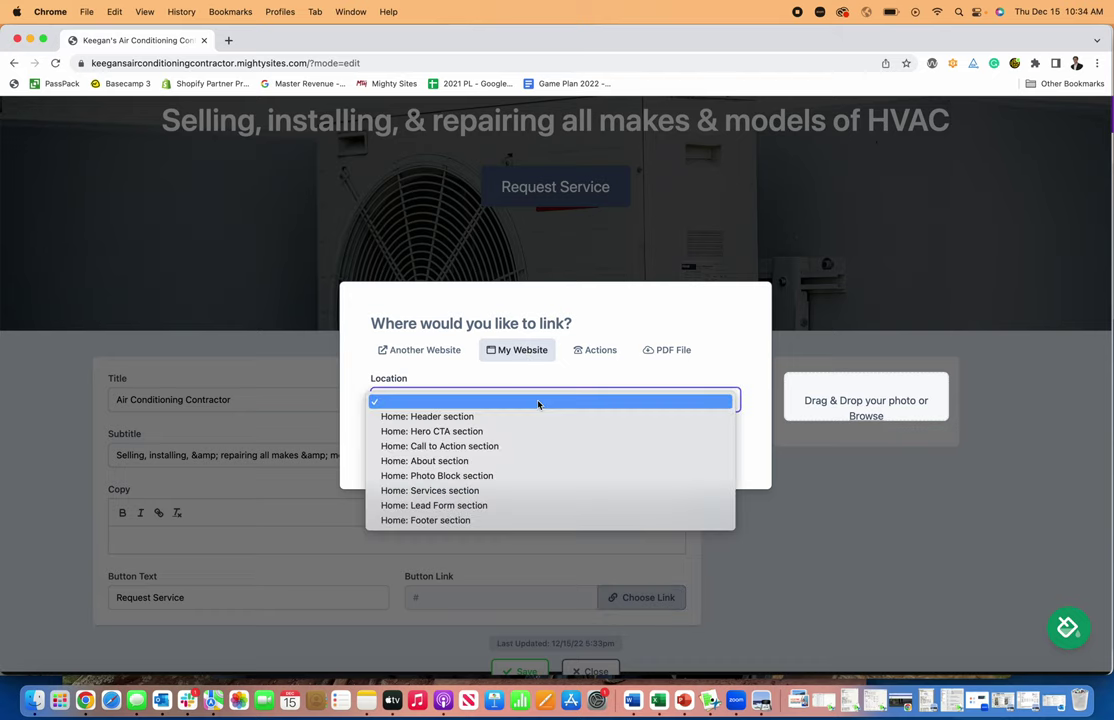
{"action": "left_click", "coordinate": [577, 364]}
{"action": "left_click", "coordinate": [594, 351]}
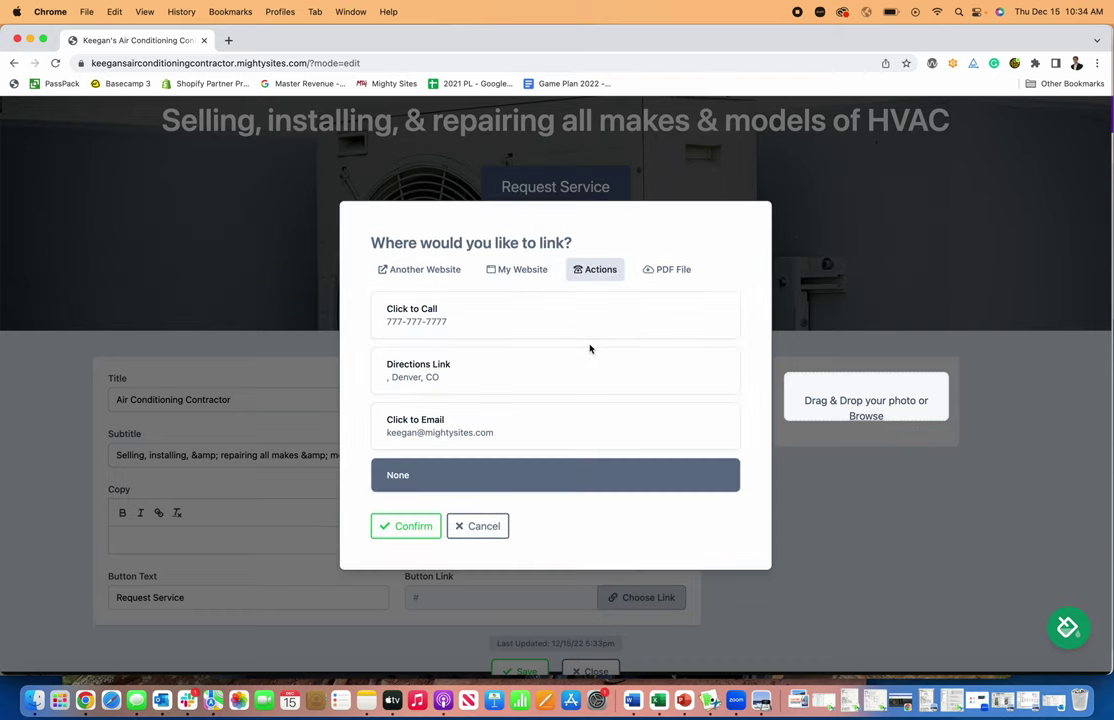
{"action": "left_click", "coordinate": [446, 328]}
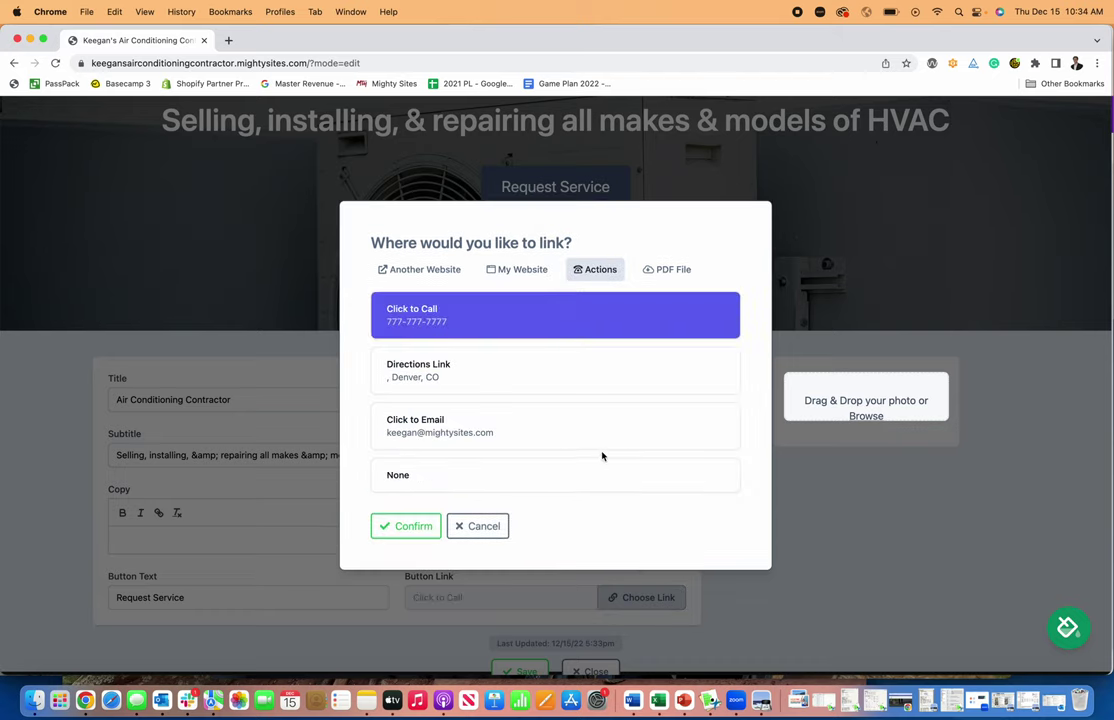
{"action": "left_click", "coordinate": [450, 272]}
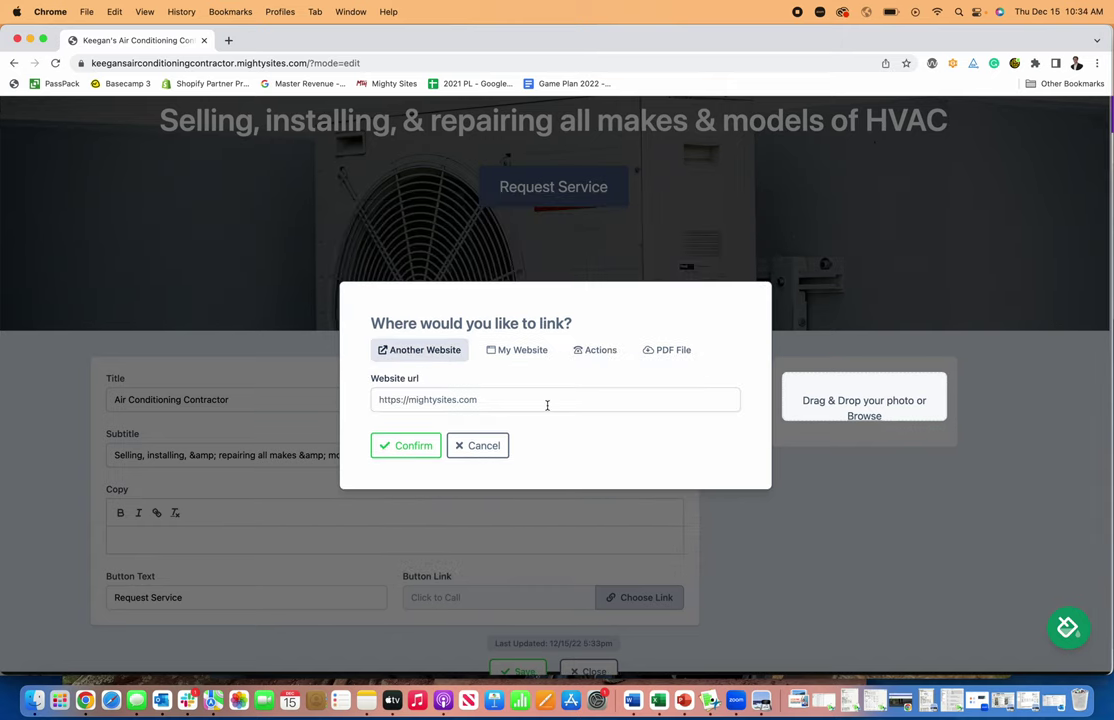
{"action": "scroll", "coordinate": [547, 405], "scroll_direction": "down", "scroll_amount": 1}
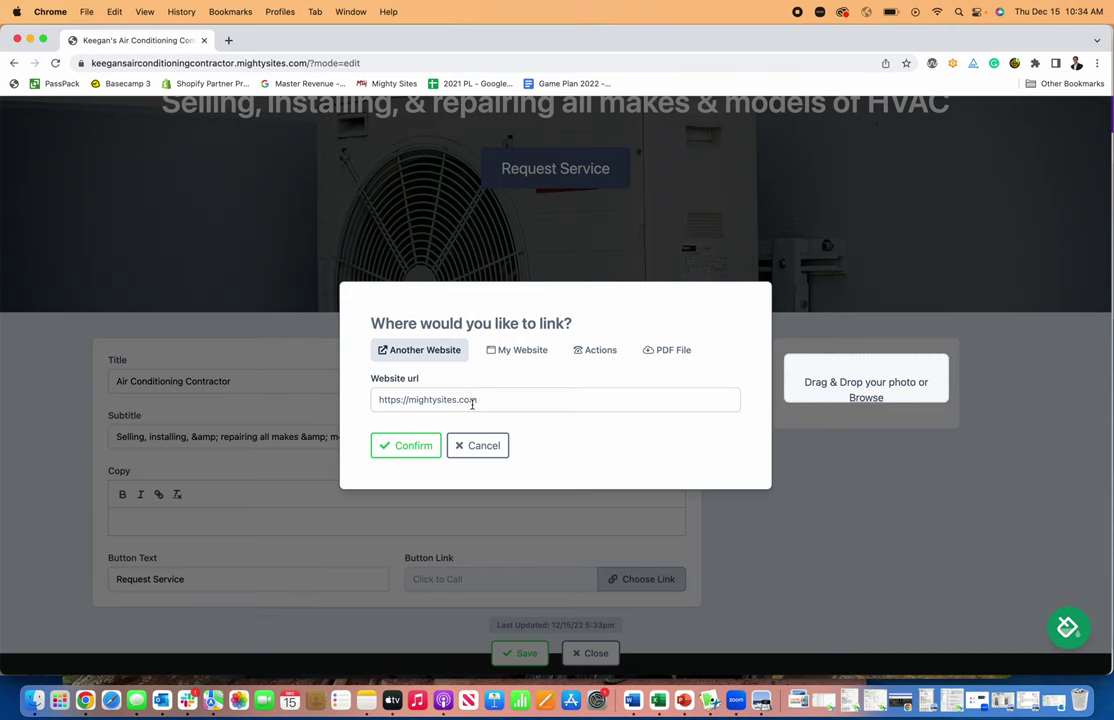
{"action": "left_click", "coordinate": [681, 356]}
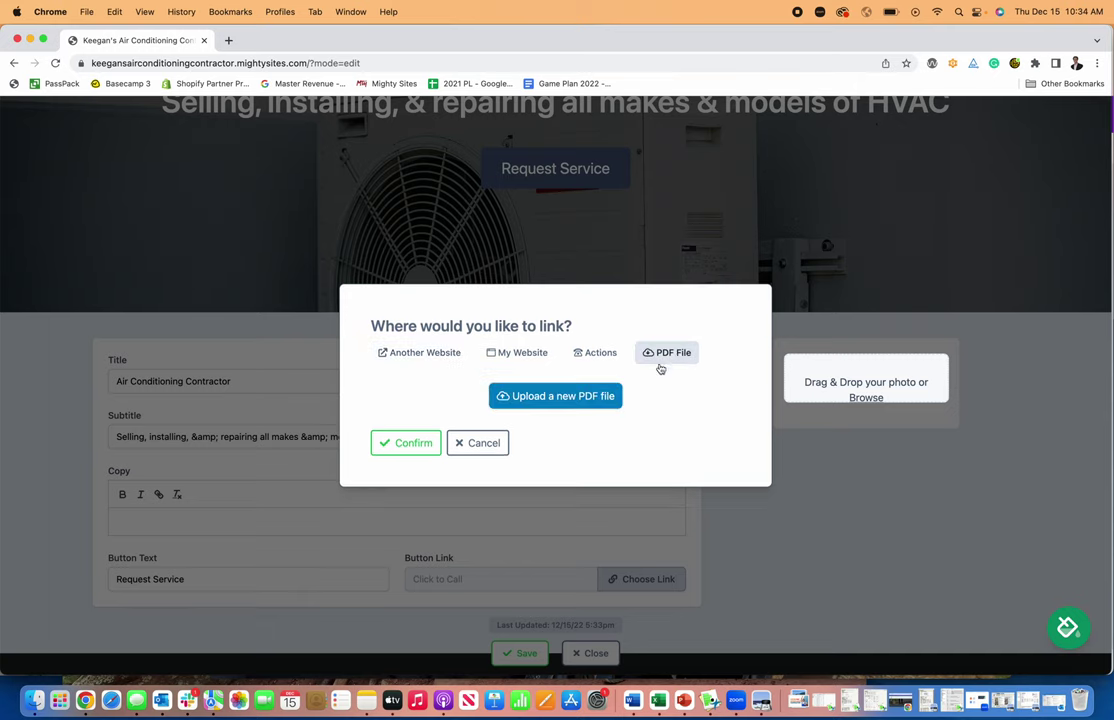
{"action": "left_click", "coordinate": [535, 359]}
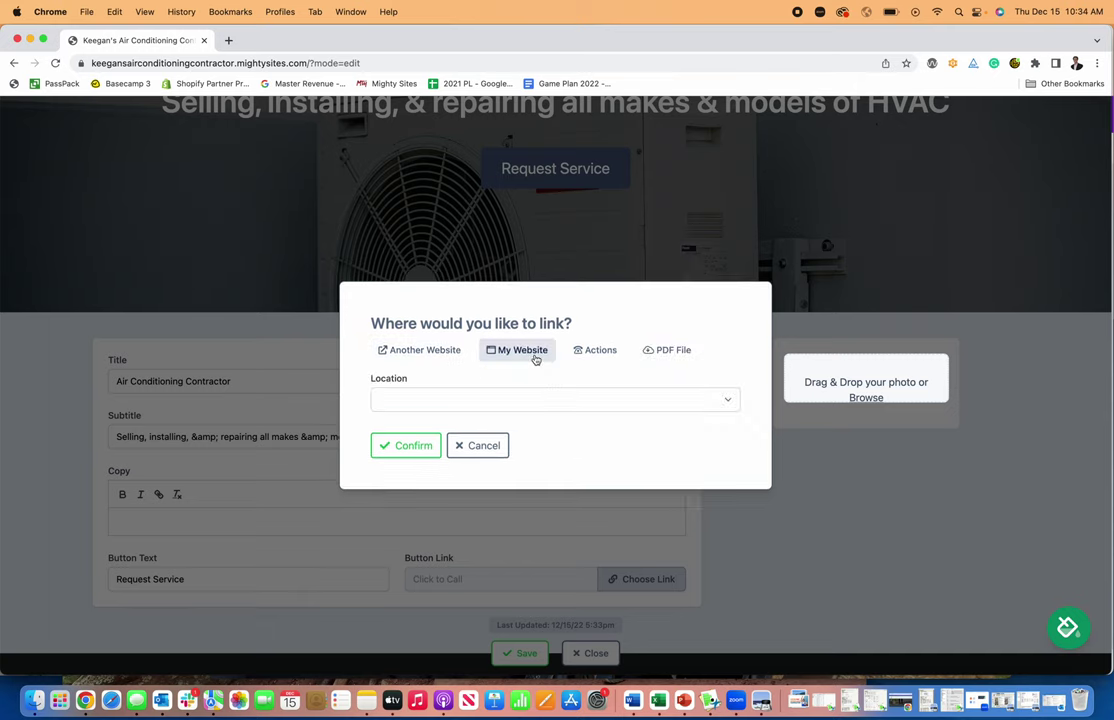
- Link the button to the Home: Lead Form section and save the hero section
{"action": "left_click", "coordinate": [488, 400]}
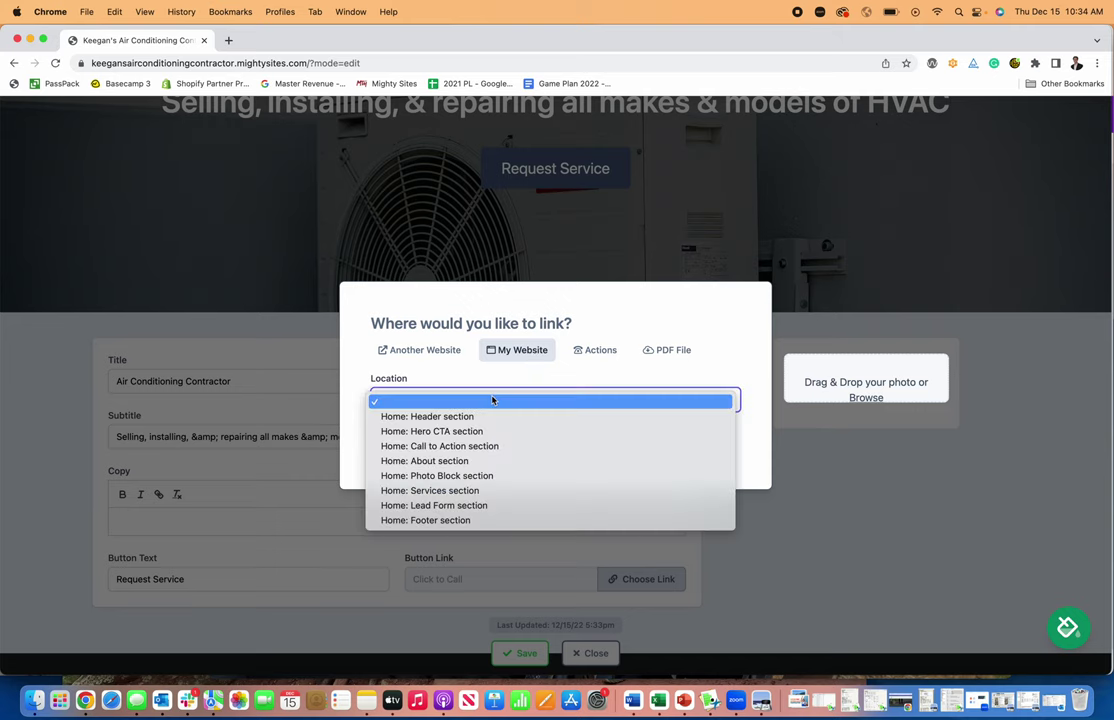
{"action": "left_click", "coordinate": [481, 506]}
{"action": "left_click", "coordinate": [413, 443]}
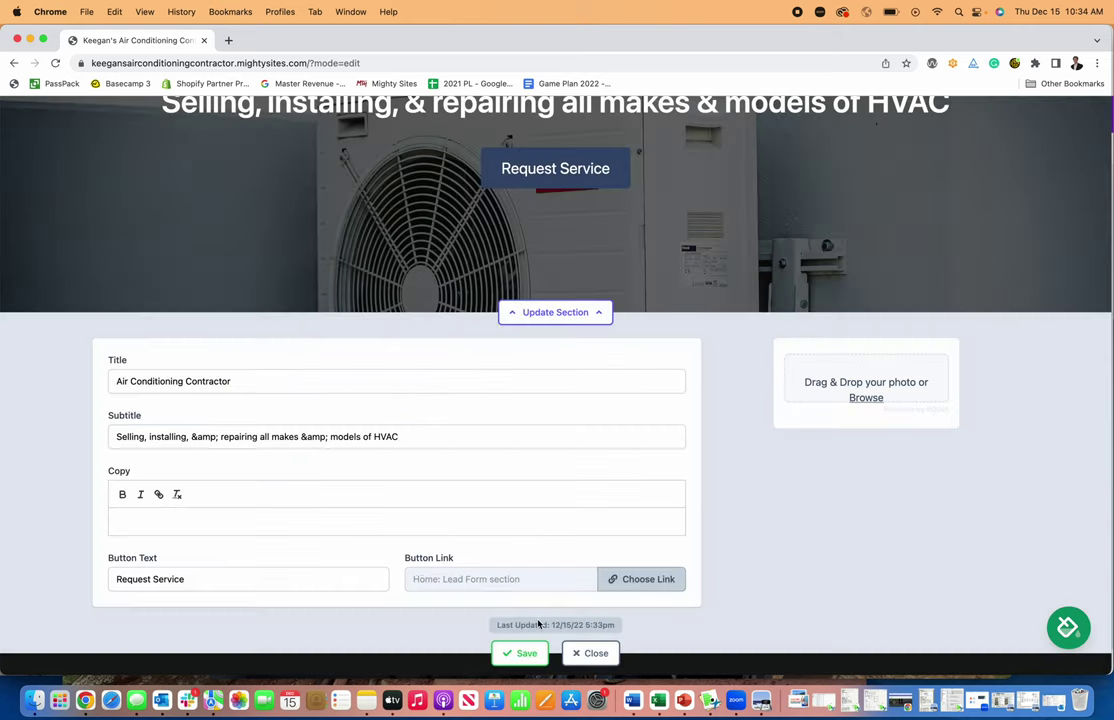
{"action": "left_click", "coordinate": [522, 653]}
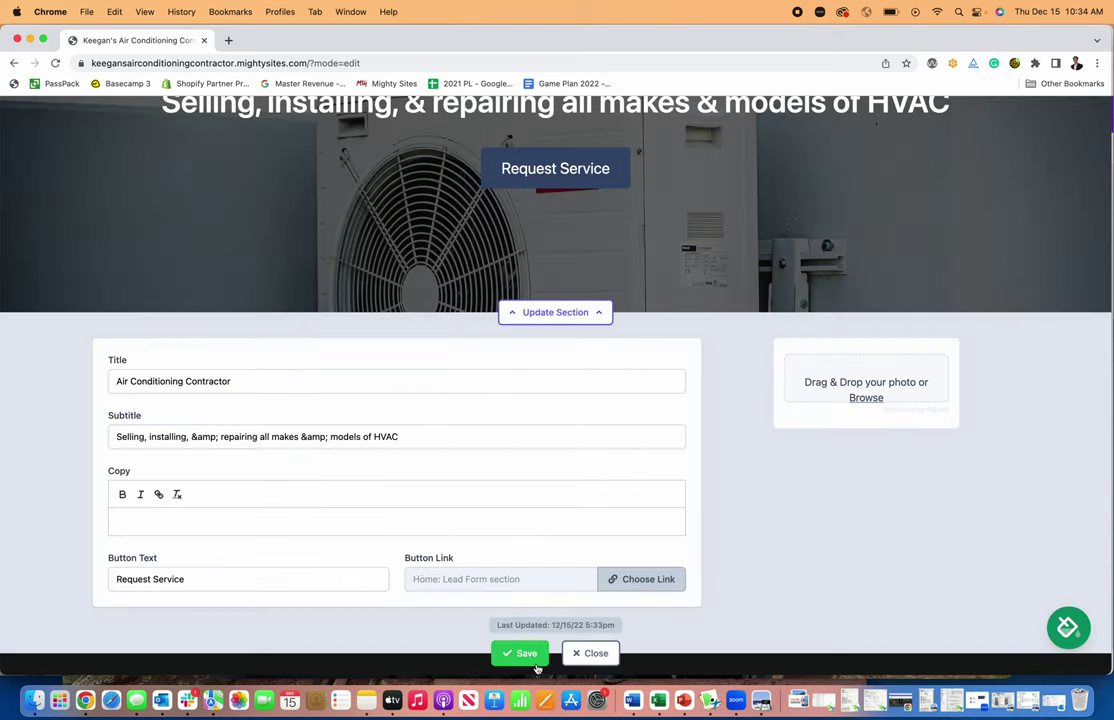
- Close the hero editor and test that Request Service jumps to the lead form
{"action": "left_click", "coordinate": [596, 653]}
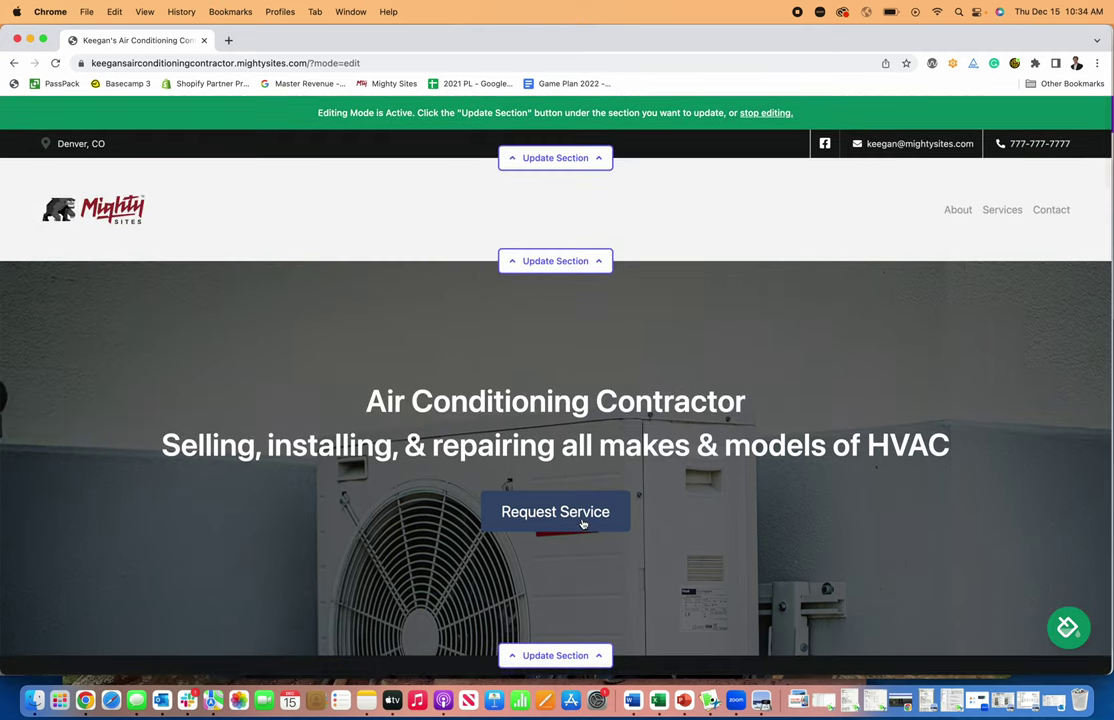
{"action": "left_click", "coordinate": [582, 523]}
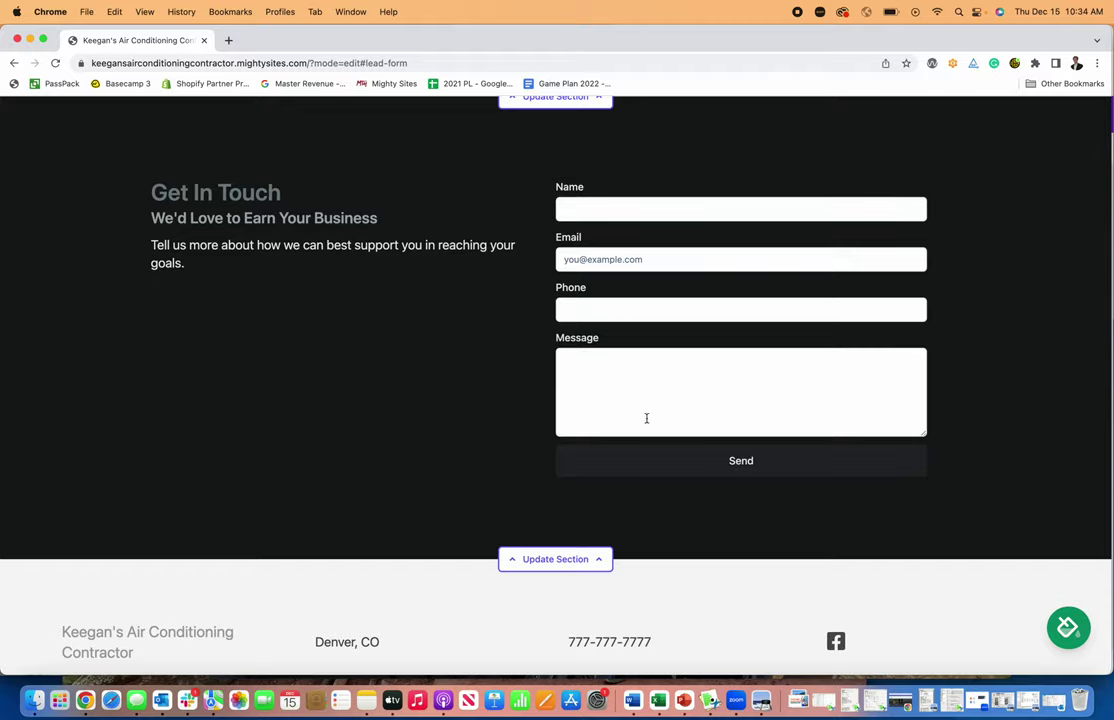
{"action": "scroll", "coordinate": [555, 318], "scroll_direction": "up", "scroll_amount": 2}
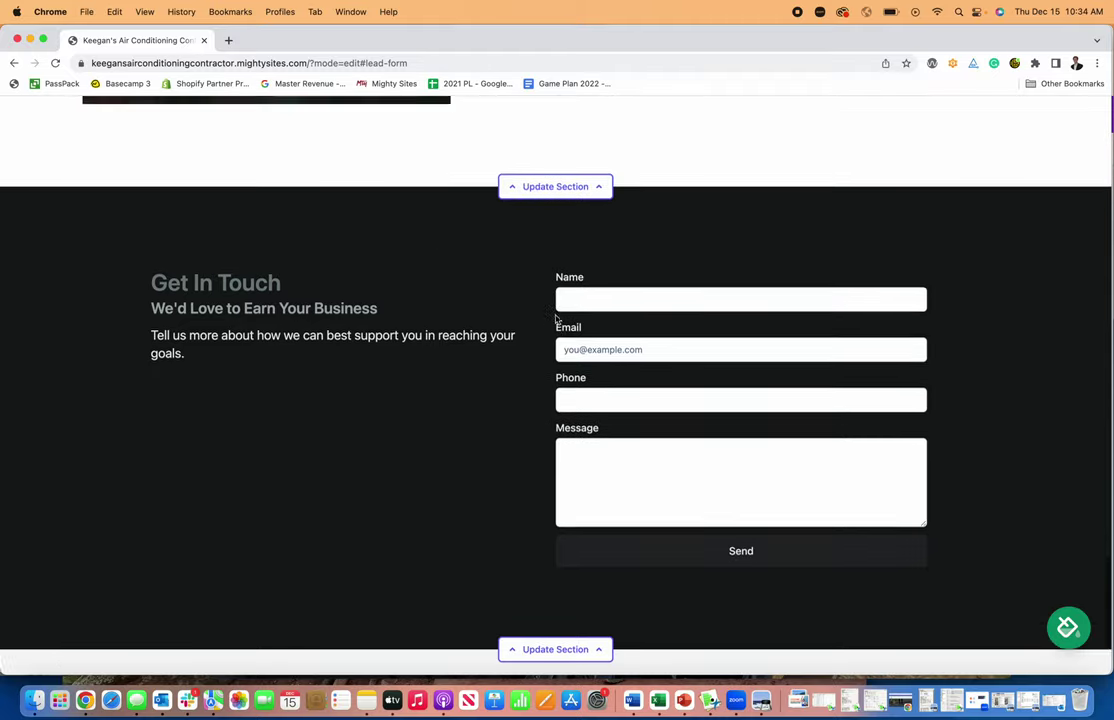
{"action": "scroll", "coordinate": [555, 318], "scroll_direction": "up", "scroll_amount": 10}
{"action": "scroll", "coordinate": [556, 319], "scroll_direction": "down", "scroll_amount": 4}
{"action": "scroll", "coordinate": [556, 319], "scroll_direction": "down", "scroll_amount": 3}
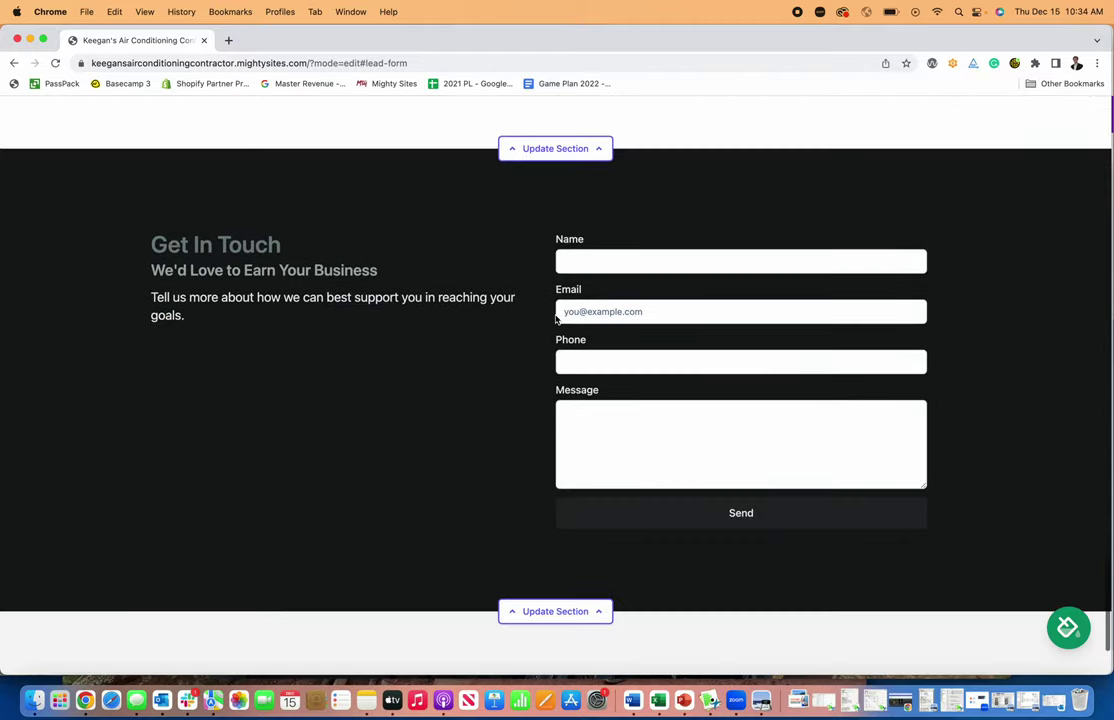
{"action": "scroll", "coordinate": [600, 382], "scroll_direction": "up", "scroll_amount": 5}
{"action": "scroll", "coordinate": [600, 382], "scroll_direction": "up", "scroll_amount": 5}
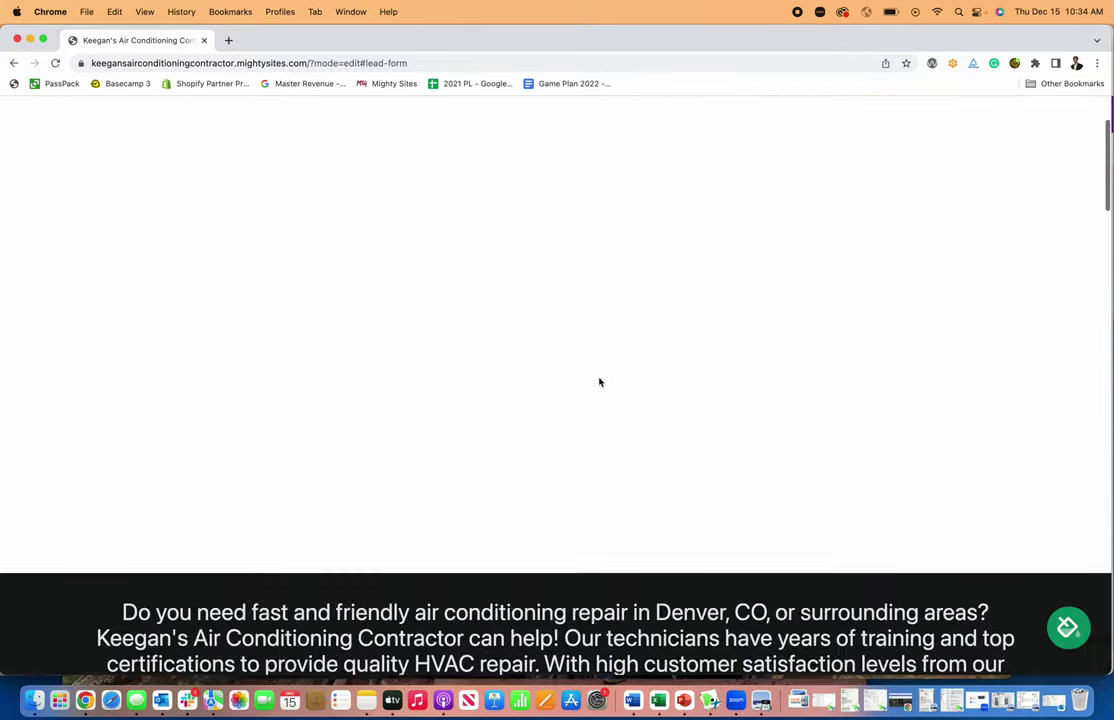
{"action": "scroll", "coordinate": [600, 382], "scroll_direction": "up", "scroll_amount": 5}
{"action": "scroll", "coordinate": [610, 380], "scroll_direction": "down", "scroll_amount": 2}
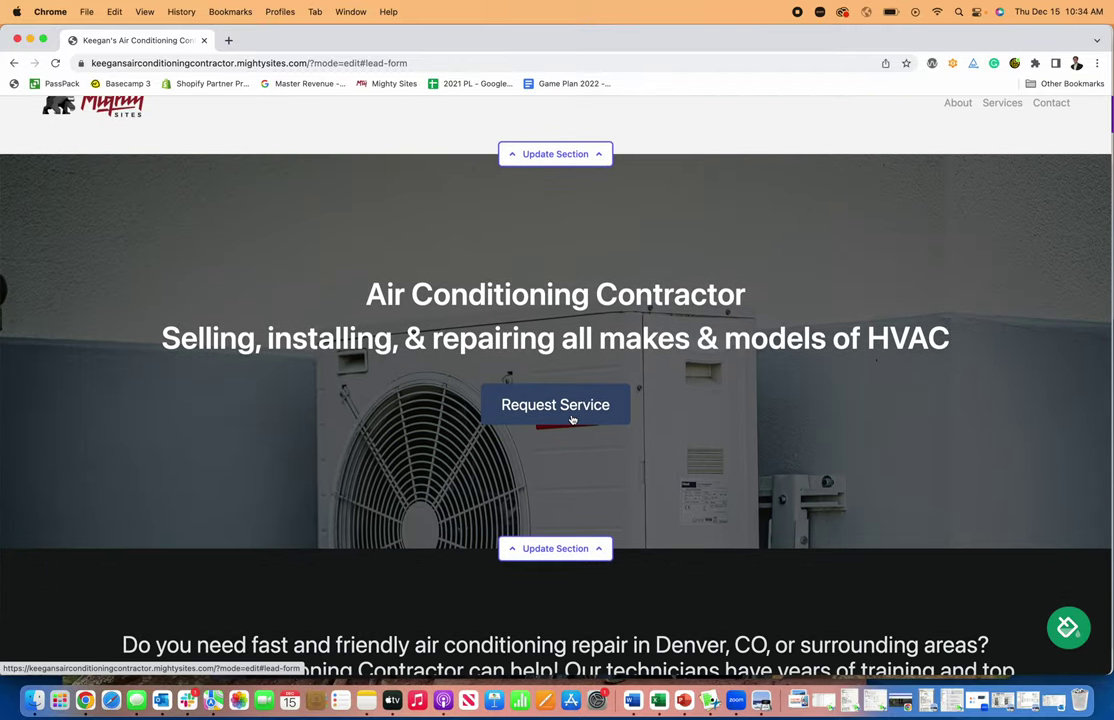
{"action": "scroll", "coordinate": [575, 425], "scroll_direction": "up", "scroll_amount": 2}
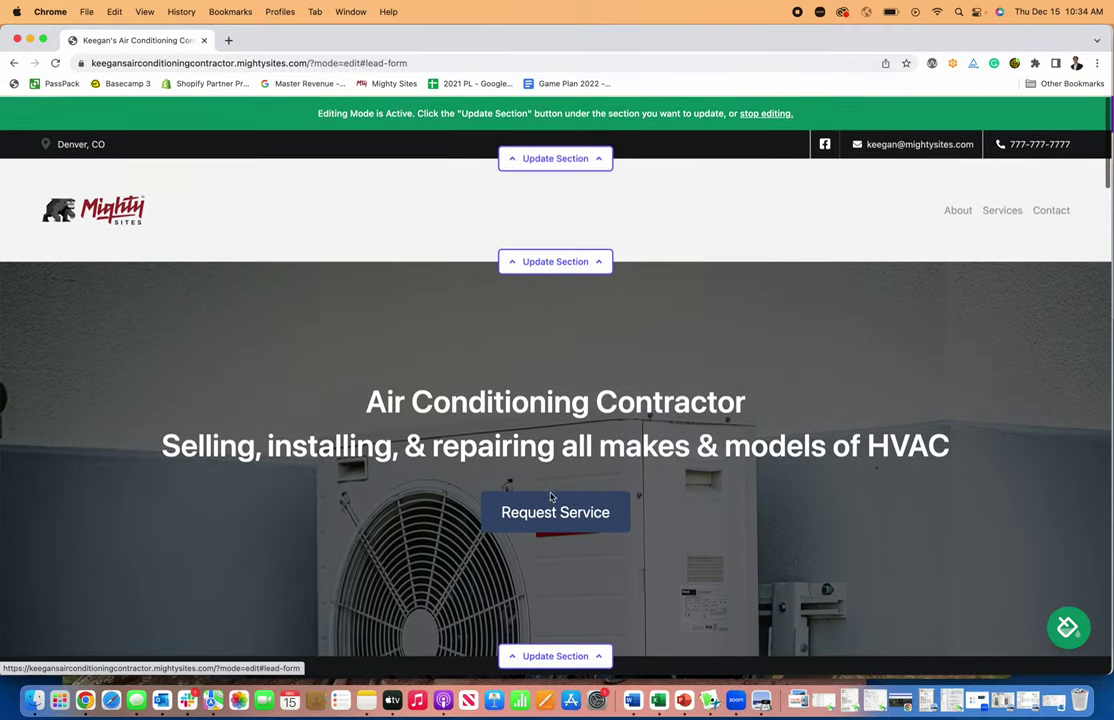
- Recheck the jump to the Get In Touch form, then scroll back up to About Us
{"action": "left_click", "coordinate": [594, 461]}
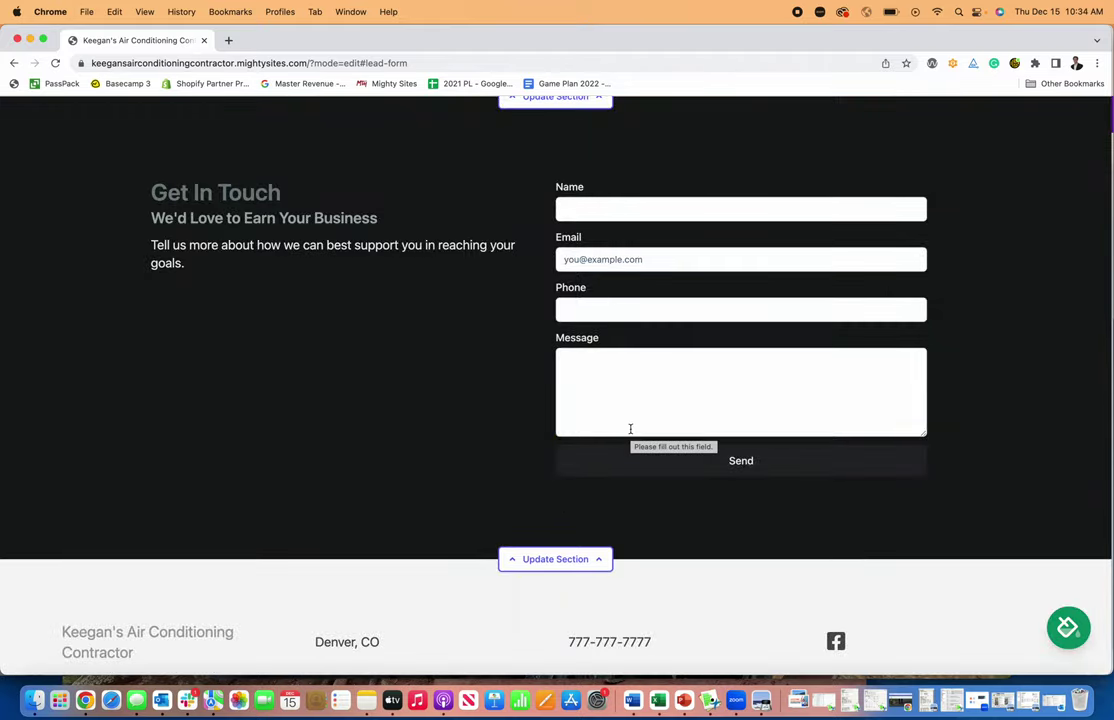
{"action": "scroll", "coordinate": [634, 408], "scroll_direction": "up", "scroll_amount": 10}
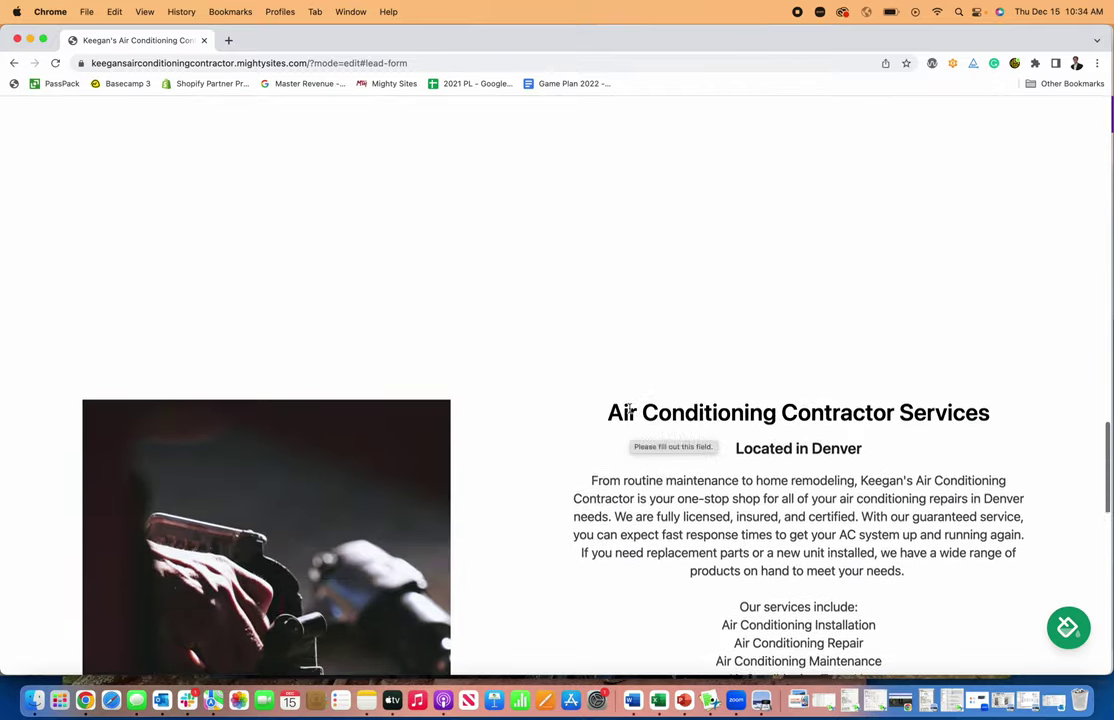
{"action": "scroll", "coordinate": [634, 408], "scroll_direction": "up", "scroll_amount": 5}
{"action": "scroll", "coordinate": [630, 412], "scroll_direction": "up", "scroll_amount": 3}
{"action": "scroll", "coordinate": [630, 412], "scroll_direction": "up", "scroll_amount": 4}
{"action": "scroll", "coordinate": [630, 410], "scroll_direction": "up", "scroll_amount": 6}
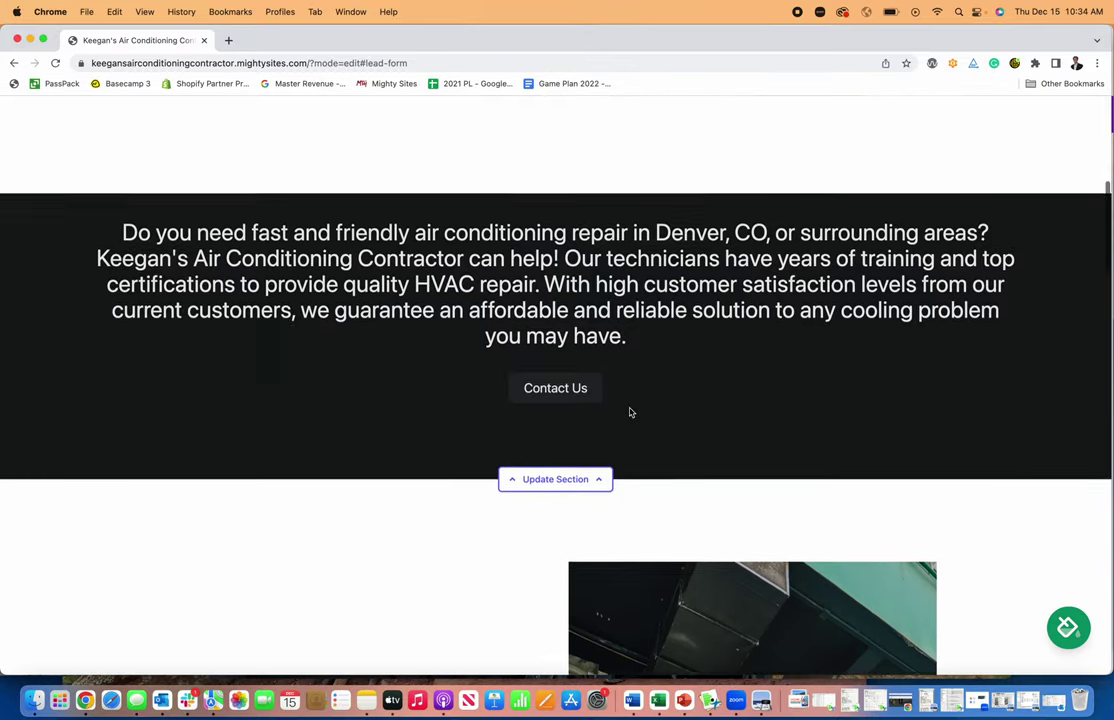
{"action": "scroll", "coordinate": [630, 410], "scroll_direction": "up", "scroll_amount": 2}
{"action": "scroll", "coordinate": [630, 408], "scroll_direction": "up", "scroll_amount": 2}
{"action": "scroll", "coordinate": [630, 408], "scroll_direction": "up", "scroll_amount": 3}
{"action": "scroll", "coordinate": [630, 409], "scroll_direction": "down", "scroll_amount": 5}
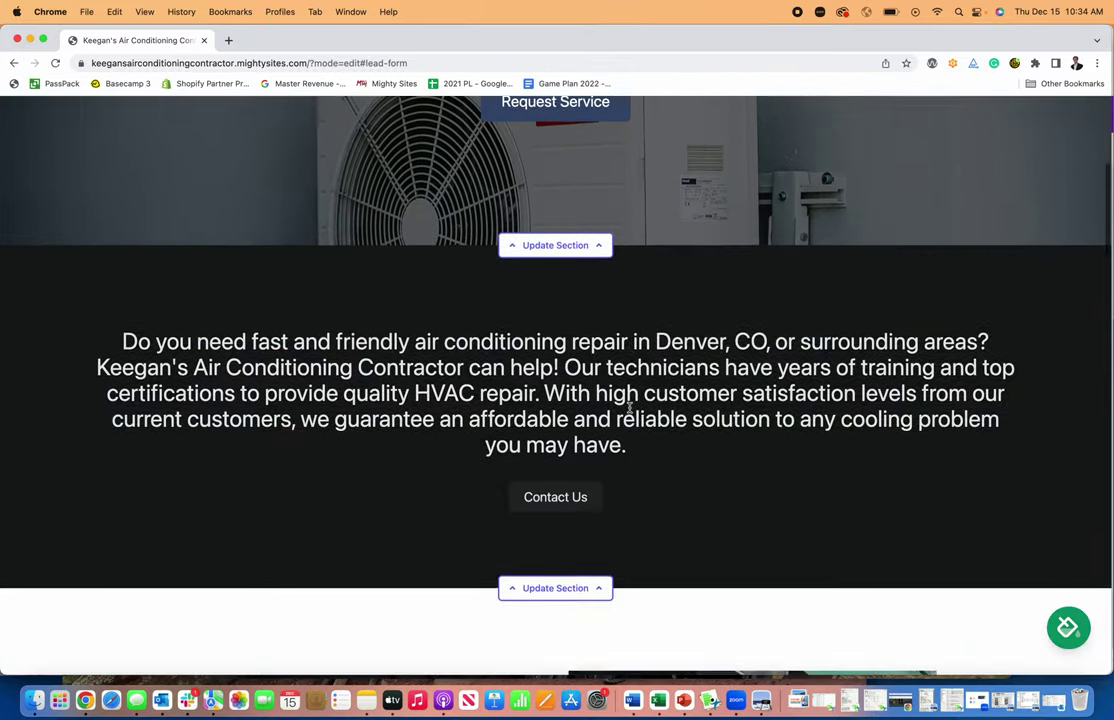
{"action": "scroll", "coordinate": [630, 409], "scroll_direction": "down", "scroll_amount": 5}
{"action": "scroll", "coordinate": [630, 410], "scroll_direction": "down", "scroll_amount": 4}
- Append 'This is how you make a website for an air conditioning contractor' to the About Us copy
{"action": "scroll", "coordinate": [630, 410], "scroll_direction": "down", "scroll_amount": 2}
{"action": "left_click", "coordinate": [575, 450]}
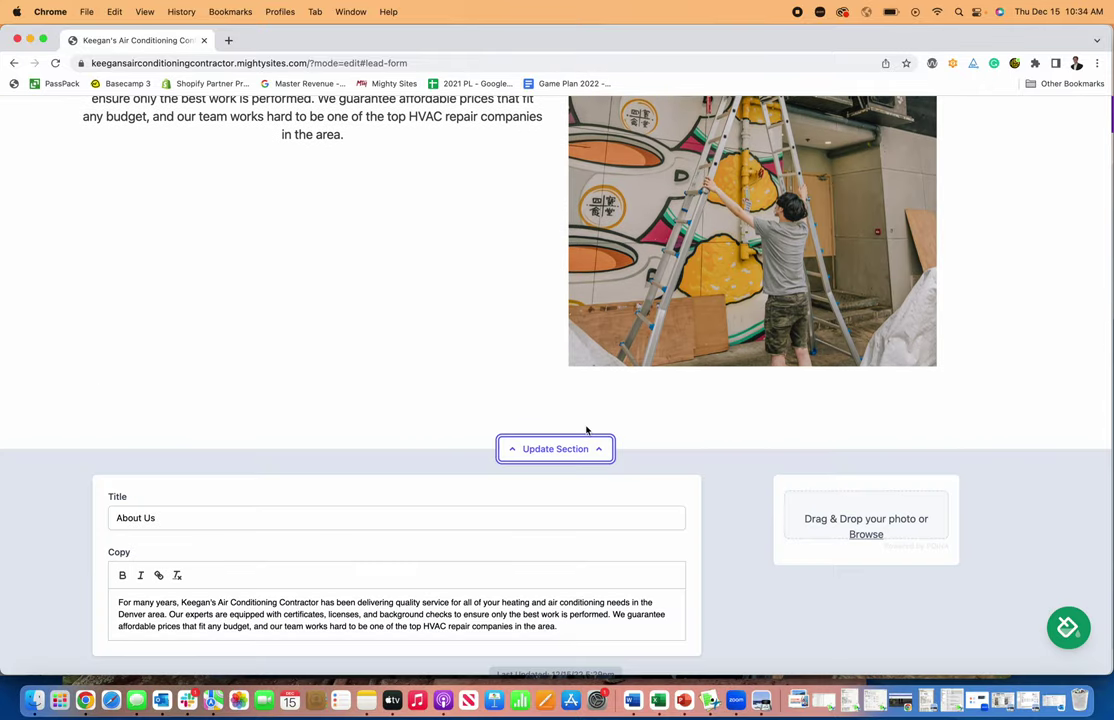
{"action": "scroll", "coordinate": [739, 398], "scroll_direction": "down", "scroll_amount": 3}
{"action": "scroll", "coordinate": [870, 370], "scroll_direction": "up", "scroll_amount": 1}
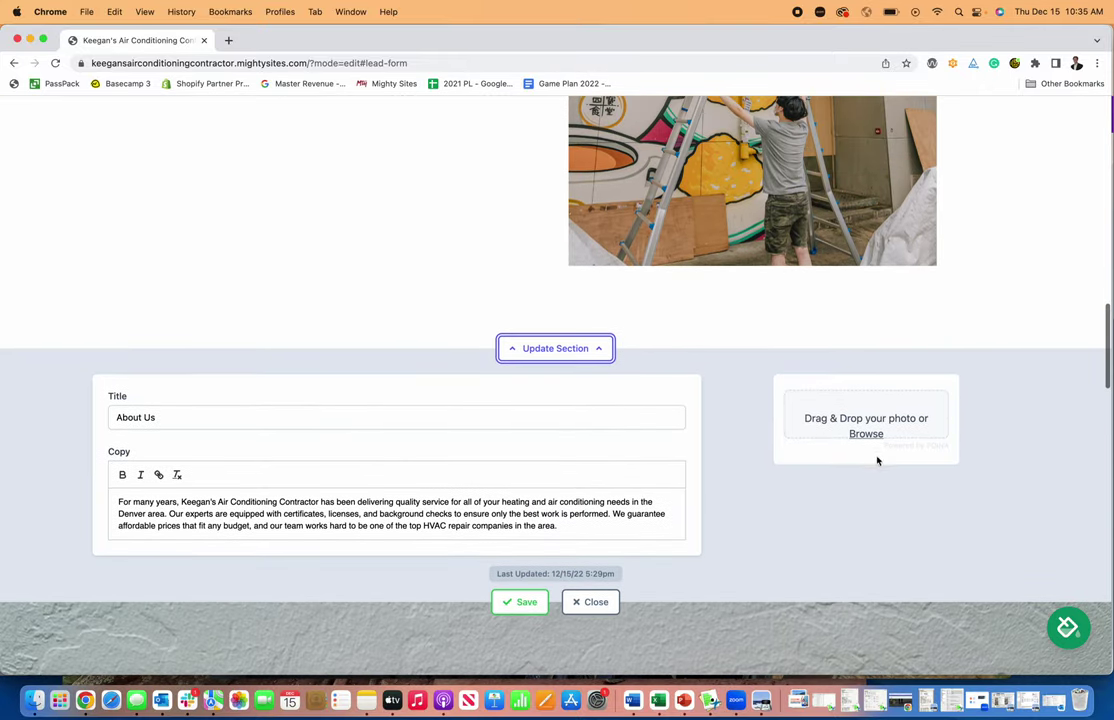
{"action": "scroll", "coordinate": [567, 462], "scroll_direction": "down", "scroll_amount": 1}
{"action": "left_click", "coordinate": [565, 462]}
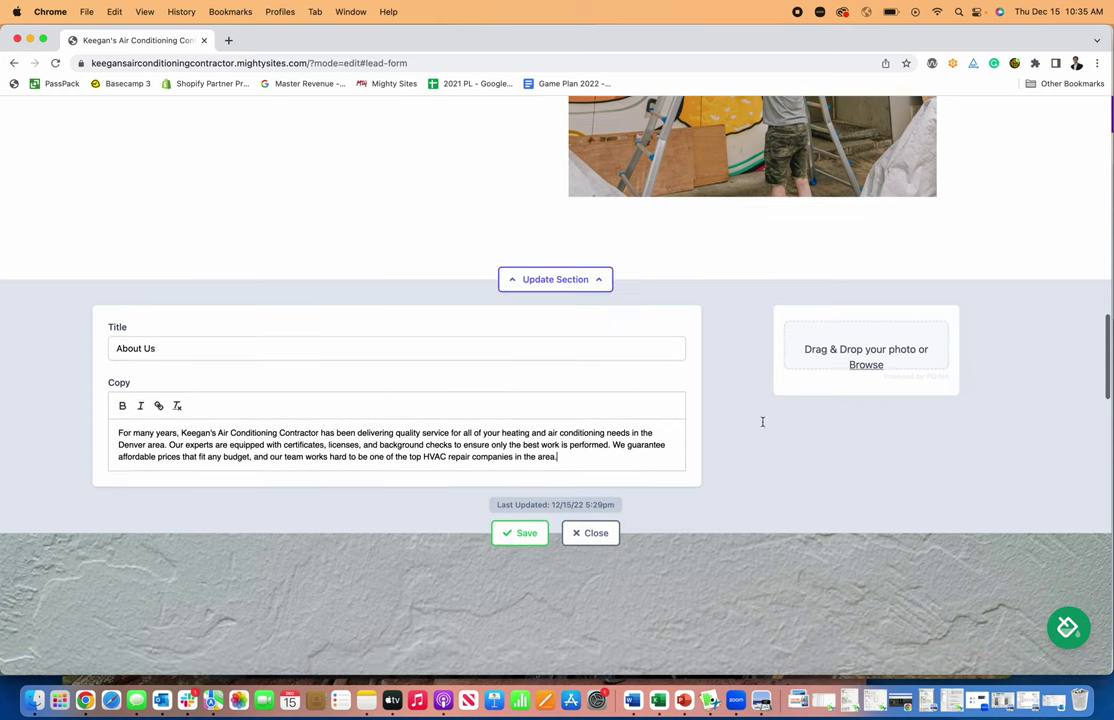
{"action": "key", "text": "Return"}
{"action": "type", "text": "This"}
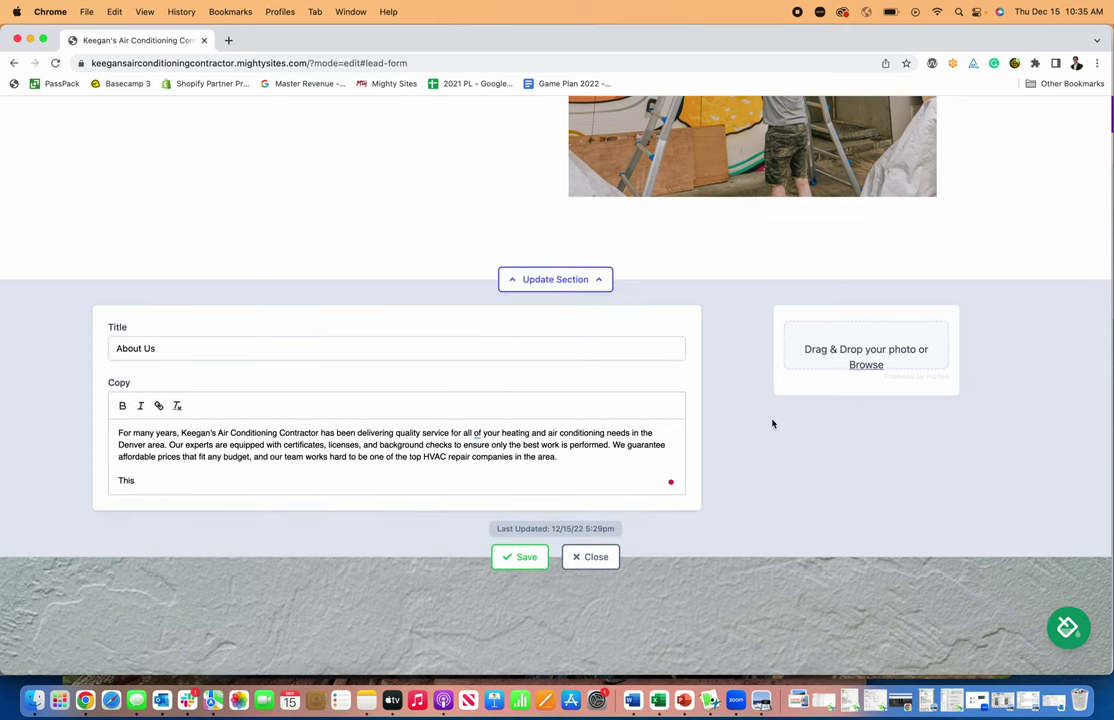
{"action": "scroll", "coordinate": [772, 423], "scroll_direction": "up", "scroll_amount": 2}
{"action": "scroll", "coordinate": [772, 423], "scroll_direction": "up", "scroll_amount": 2}
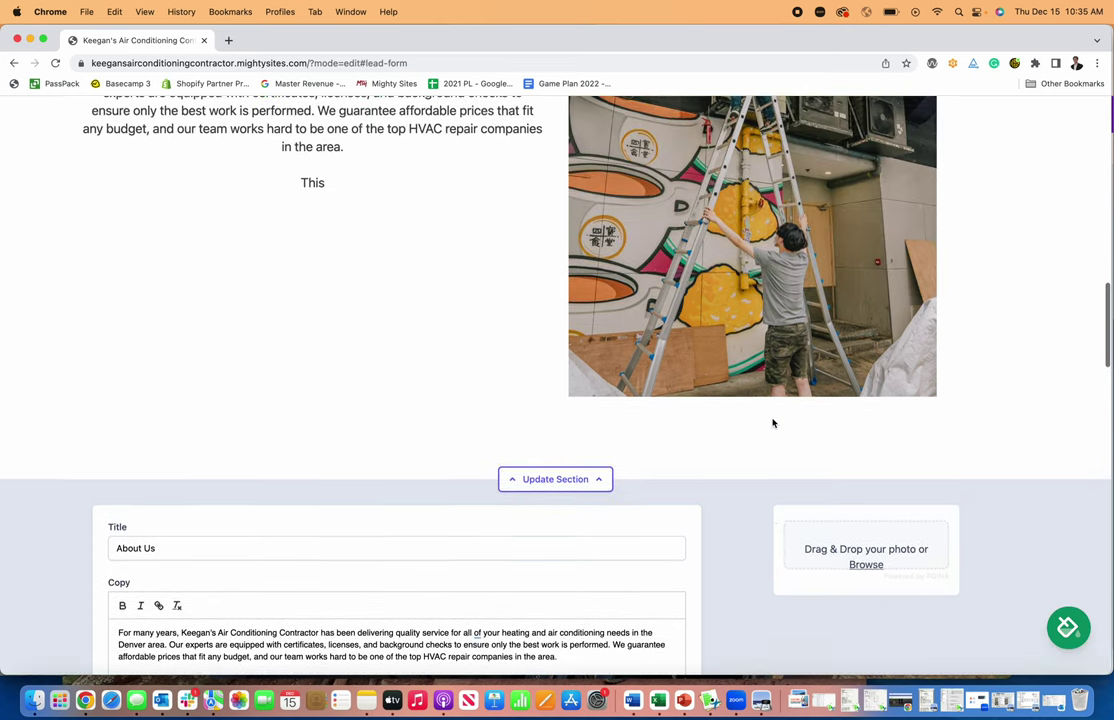
{"action": "type", "text": "is is"}
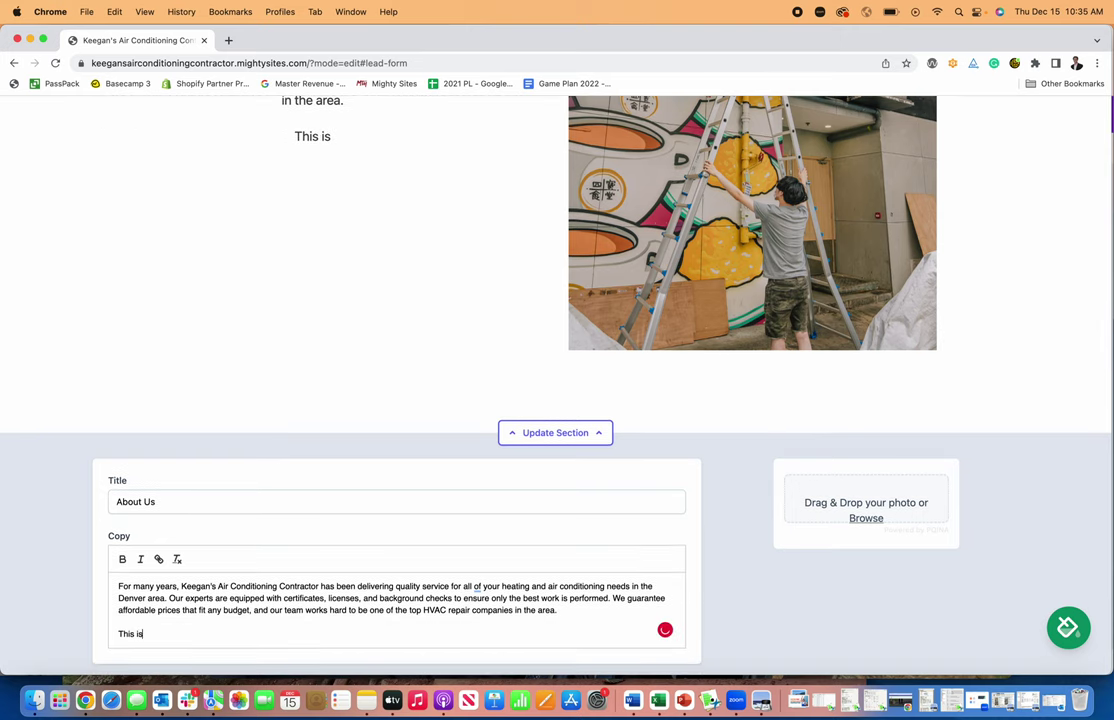
{"action": "type", "text": " how you make a we"}
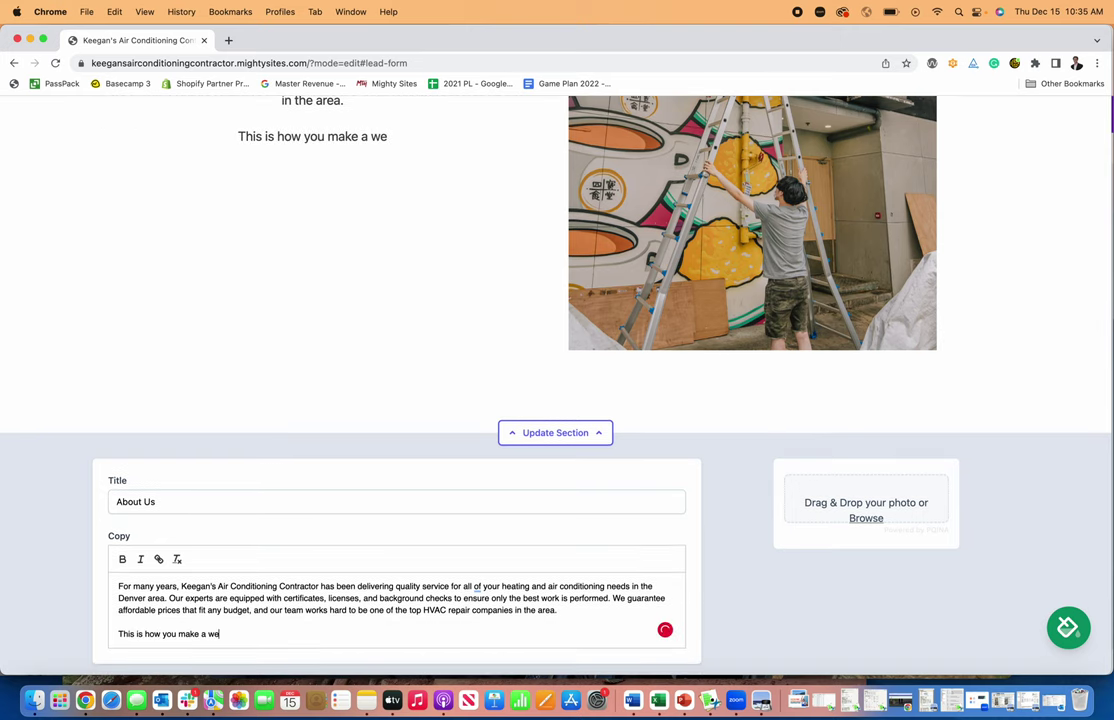
{"action": "type", "text": "sbt"}
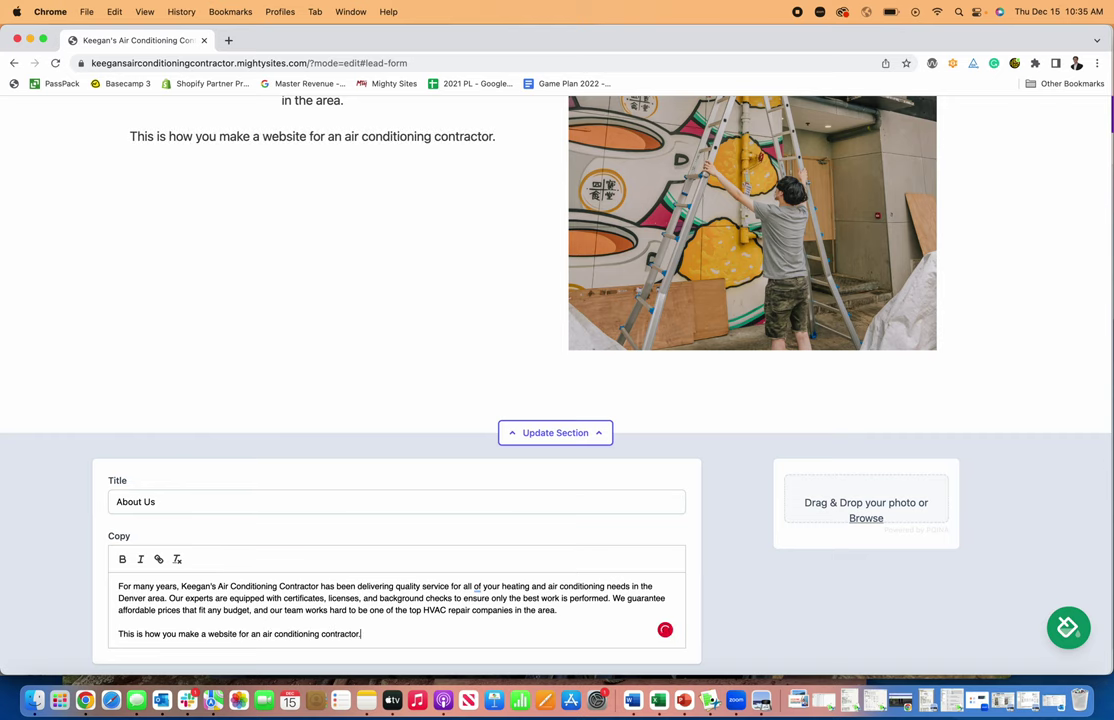
{"action": "scroll", "coordinate": [725, 390], "scroll_direction": "down", "scroll_amount": 2}
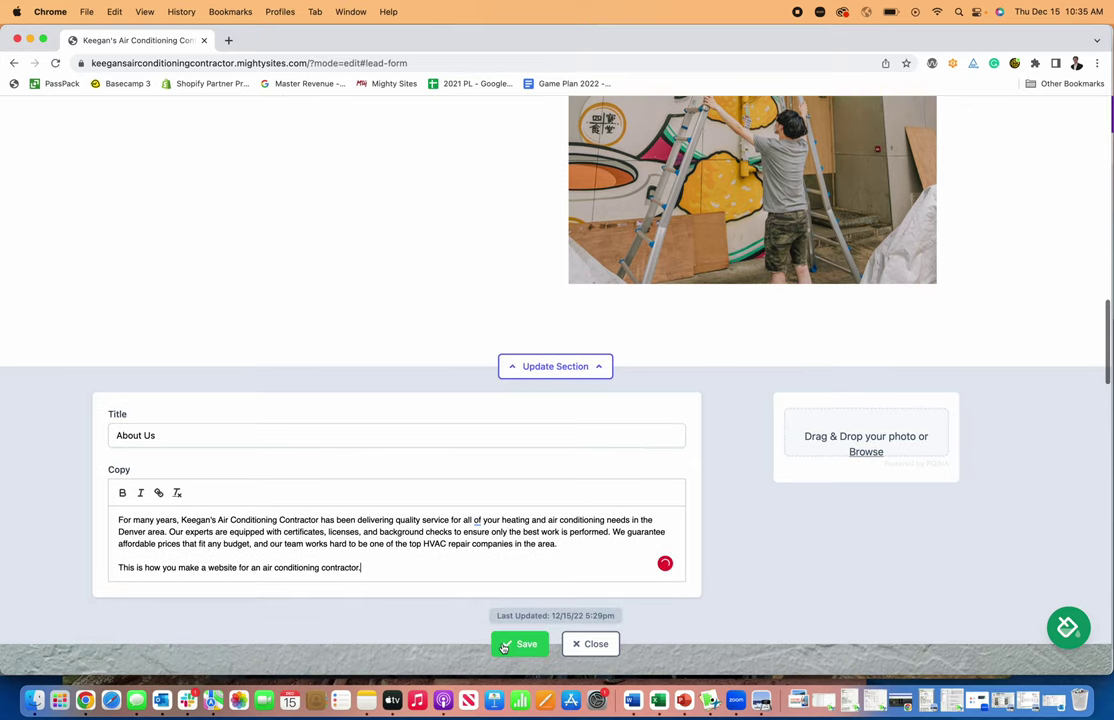
{"action": "left_click", "coordinate": [589, 644]}
{"action": "scroll", "coordinate": [474, 468], "scroll_direction": "up", "scroll_amount": 5}
{"action": "scroll", "coordinate": [433, 465], "scroll_direction": "down", "scroll_amount": 3}
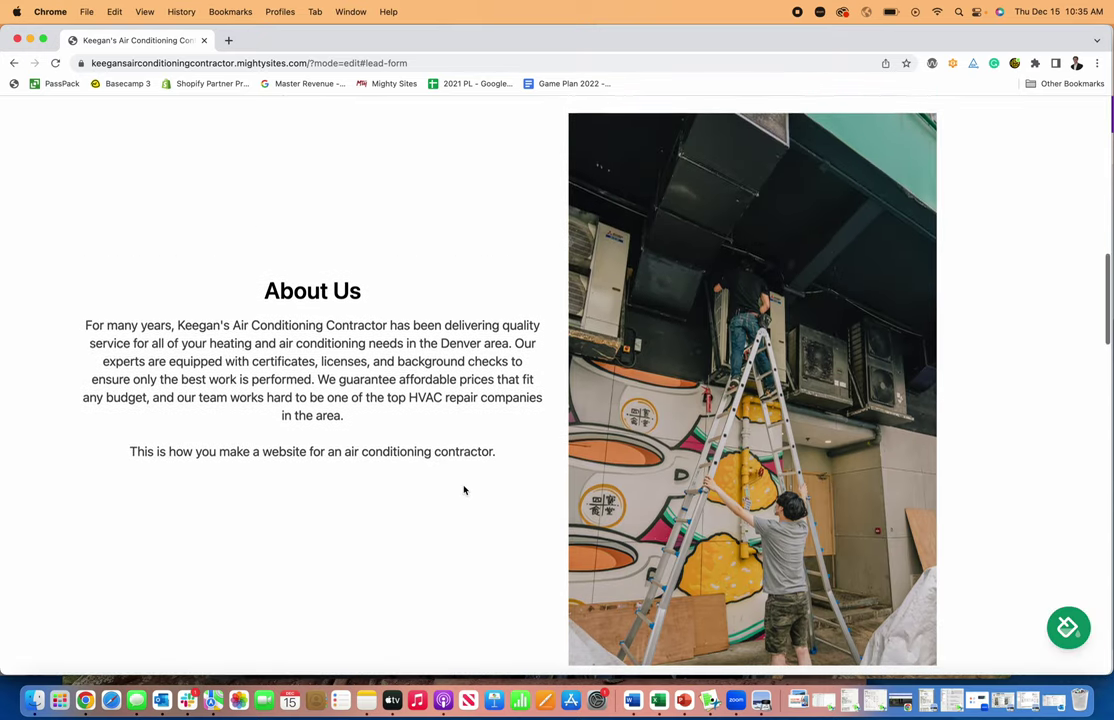
- Review the whole page, then exit editing mode to view the live site
{"action": "scroll", "coordinate": [463, 490], "scroll_direction": "down", "scroll_amount": 2}
{"action": "scroll", "coordinate": [463, 490], "scroll_direction": "down", "scroll_amount": 3}
{"action": "scroll", "coordinate": [465, 490], "scroll_direction": "down", "scroll_amount": 3}
{"action": "scroll", "coordinate": [465, 490], "scroll_direction": "down", "scroll_amount": 3}
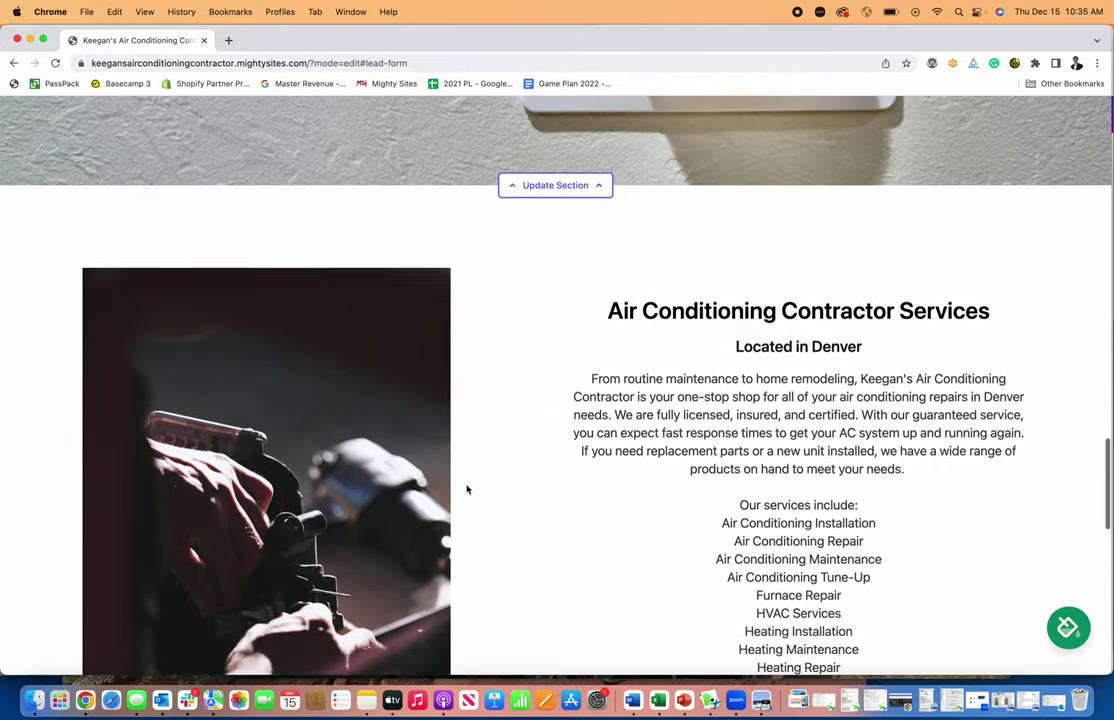
{"action": "scroll", "coordinate": [466, 489], "scroll_direction": "down", "scroll_amount": 4}
{"action": "scroll", "coordinate": [466, 489], "scroll_direction": "down", "scroll_amount": 3}
{"action": "scroll", "coordinate": [466, 489], "scroll_direction": "down", "scroll_amount": 3}
{"action": "scroll", "coordinate": [467, 490], "scroll_direction": "down", "scroll_amount": 2}
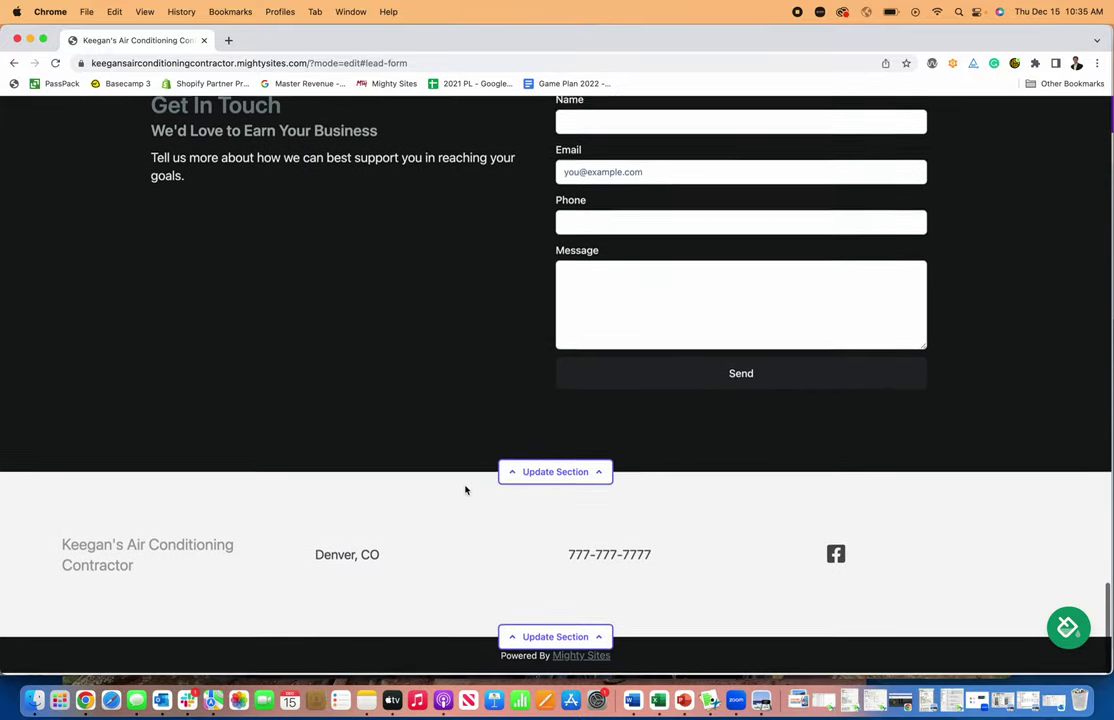
{"action": "scroll", "coordinate": [468, 491], "scroll_direction": "up", "scroll_amount": 10}
{"action": "scroll", "coordinate": [468, 491], "scroll_direction": "up", "scroll_amount": 10}
{"action": "scroll", "coordinate": [467, 490], "scroll_direction": "up", "scroll_amount": 5}
{"action": "scroll", "coordinate": [467, 490], "scroll_direction": "up", "scroll_amount": 3}
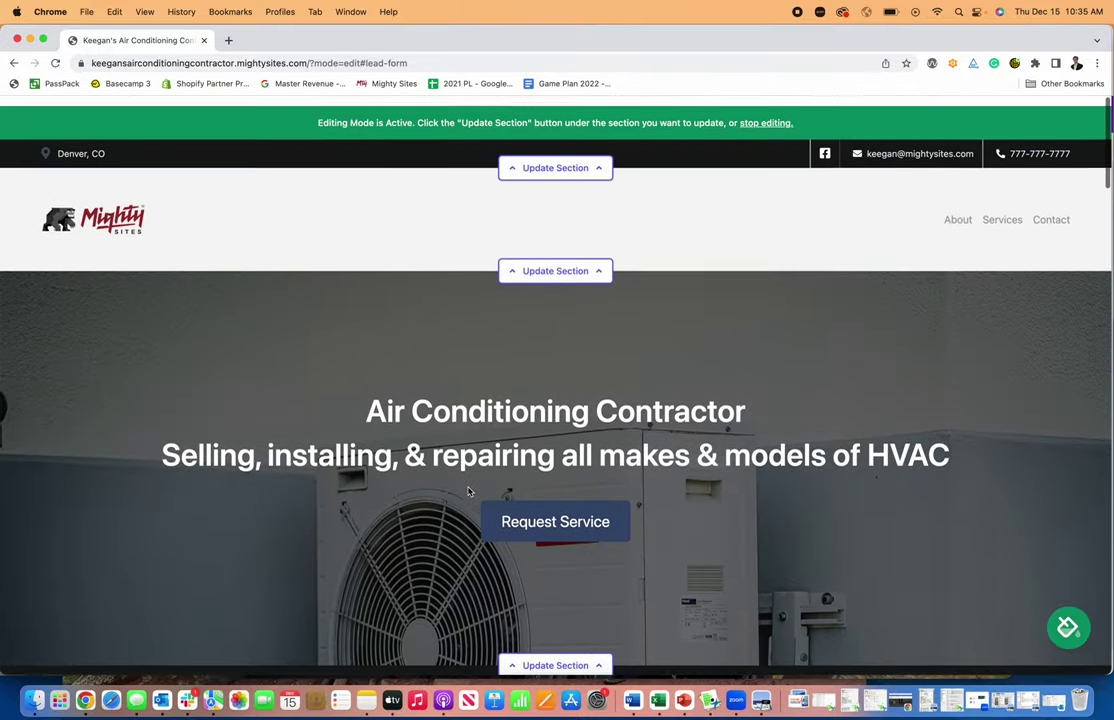
{"action": "scroll", "coordinate": [405, 450], "scroll_direction": "down", "scroll_amount": 1}
{"action": "scroll", "coordinate": [405, 450], "scroll_direction": "down", "scroll_amount": 2}
{"action": "scroll", "coordinate": [406, 450], "scroll_direction": "down", "scroll_amount": 3}
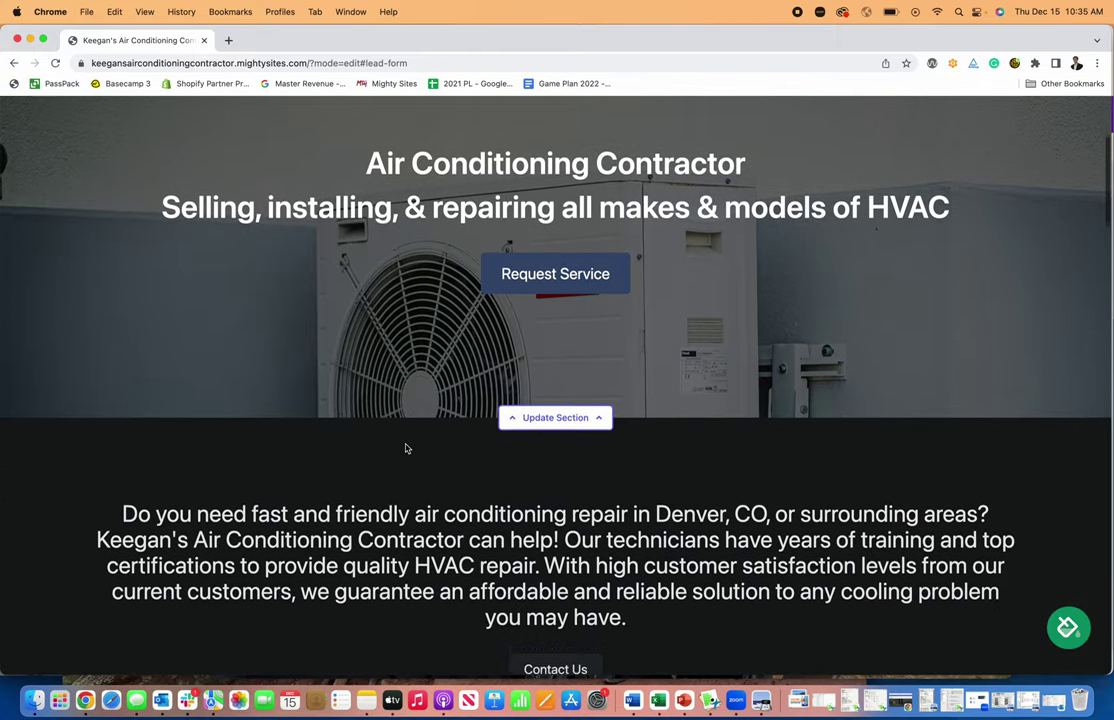
{"action": "scroll", "coordinate": [406, 449], "scroll_direction": "down", "scroll_amount": 4}
{"action": "scroll", "coordinate": [405, 449], "scroll_direction": "down", "scroll_amount": 2}
{"action": "scroll", "coordinate": [405, 449], "scroll_direction": "down", "scroll_amount": 3}
{"action": "scroll", "coordinate": [405, 449], "scroll_direction": "down", "scroll_amount": 2}
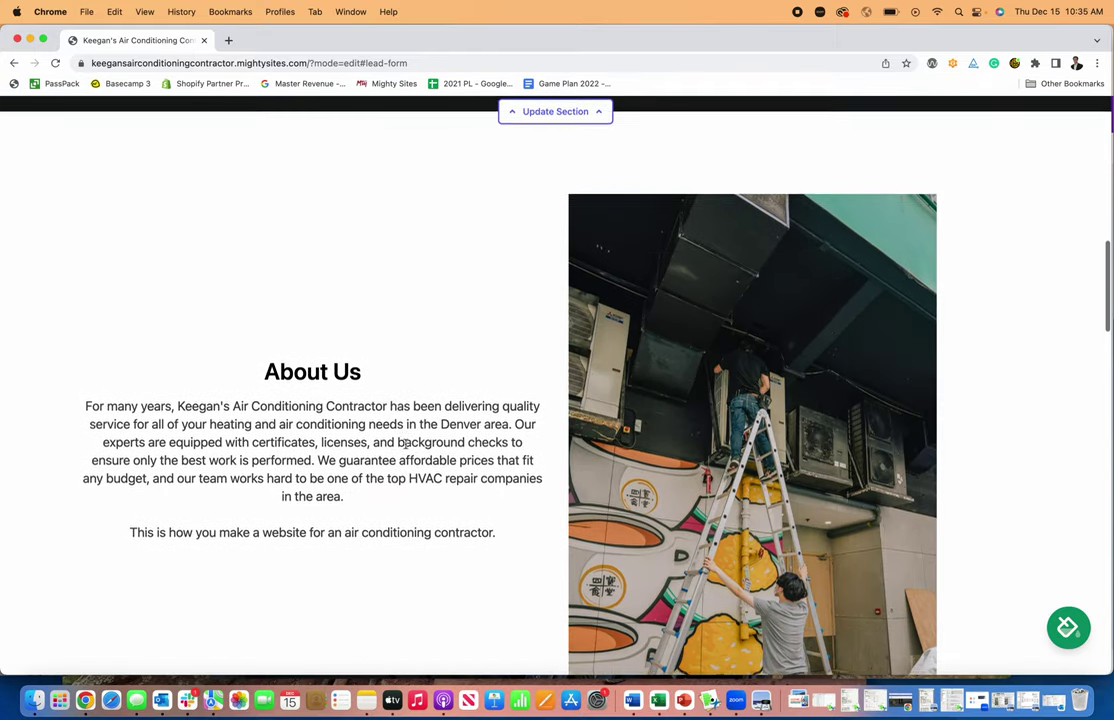
{"action": "scroll", "coordinate": [406, 449], "scroll_direction": "up", "scroll_amount": 5}
{"action": "scroll", "coordinate": [405, 449], "scroll_direction": "up", "scroll_amount": 10}
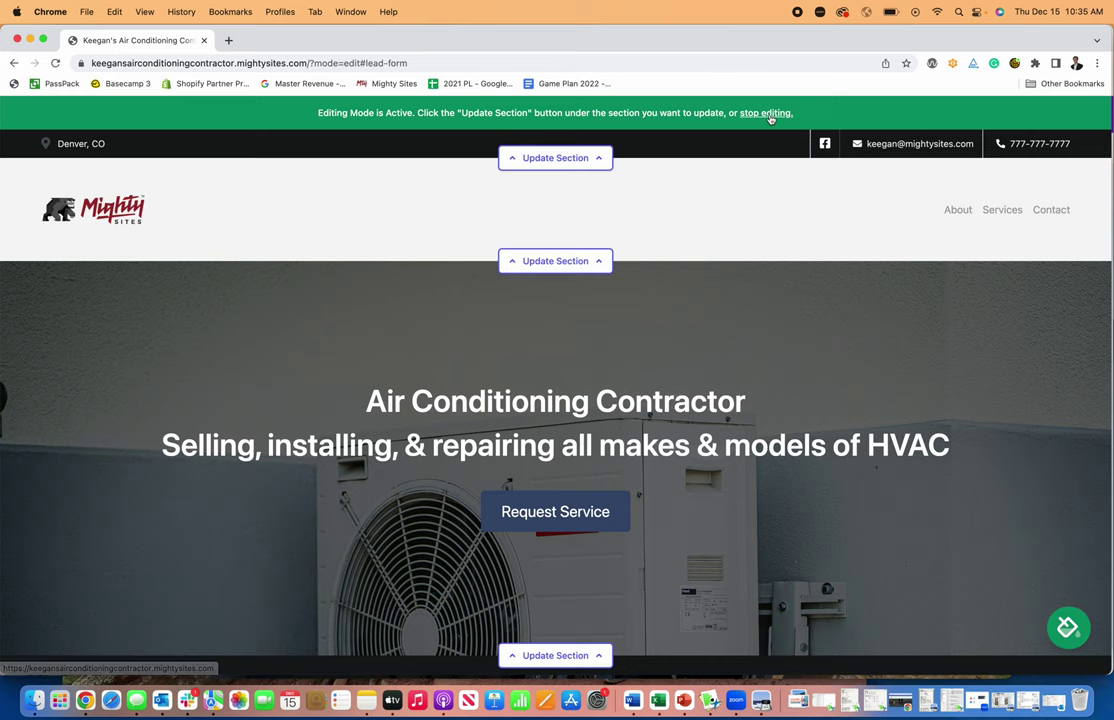
{"action": "left_click", "coordinate": [771, 114]}
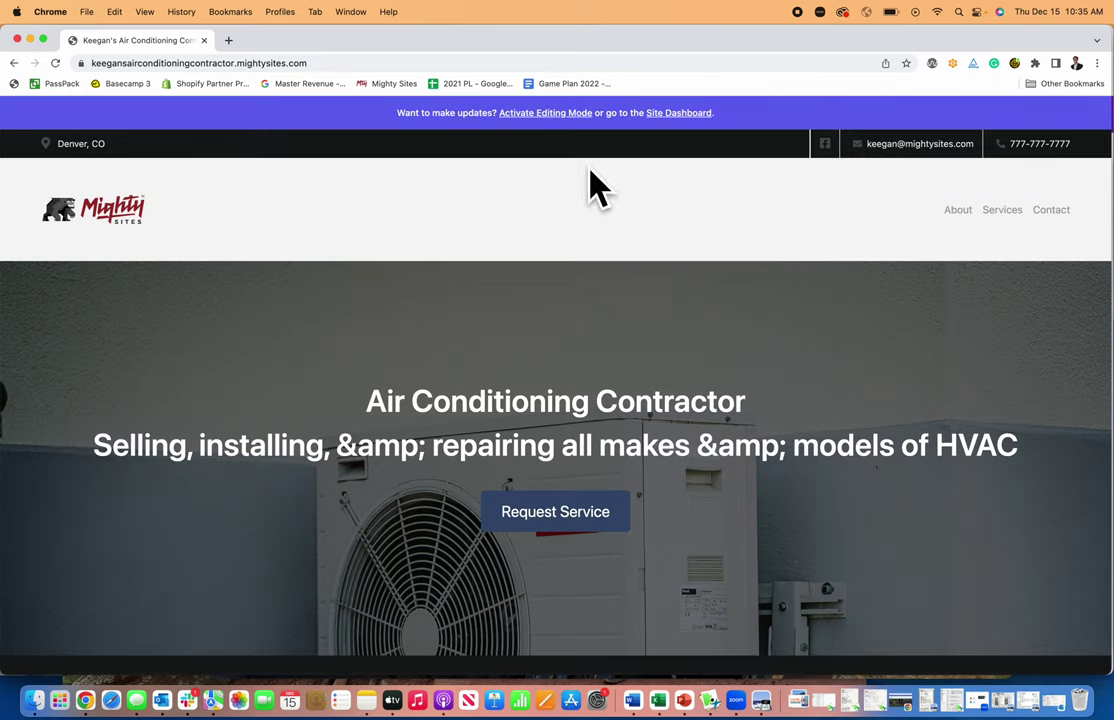
- Look over the live site and go to the Site Dashboard
{"action": "scroll", "coordinate": [609, 196], "scroll_direction": "down", "scroll_amount": 1}
{"action": "scroll", "coordinate": [609, 196], "scroll_direction": "down", "scroll_amount": 2}
{"action": "scroll", "coordinate": [608, 197], "scroll_direction": "down", "scroll_amount": 2}
{"action": "scroll", "coordinate": [608, 197], "scroll_direction": "up", "scroll_amount": 5}
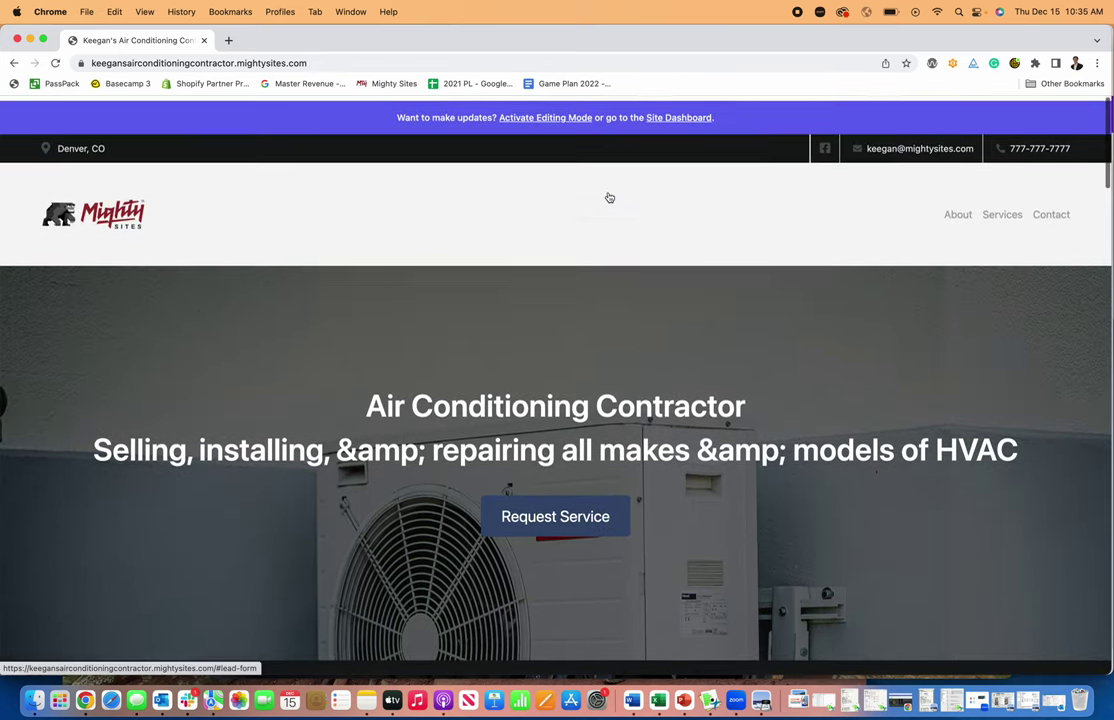
{"action": "left_click", "coordinate": [684, 112]}
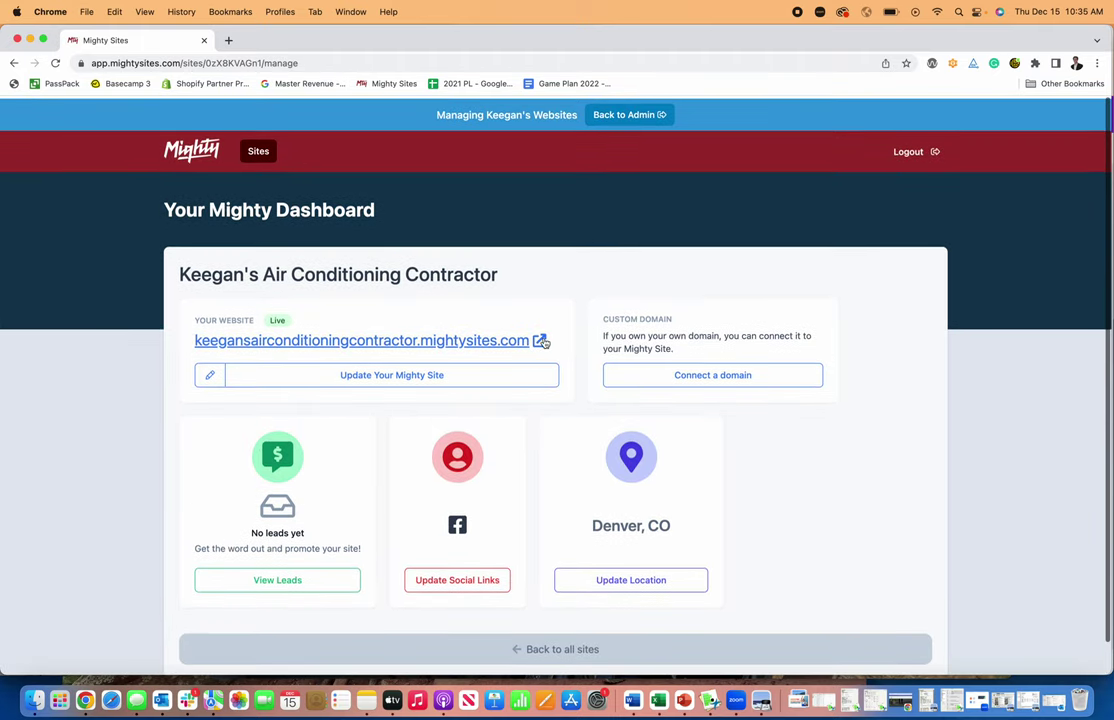
- Back in editing mode, replace the first '&amp;amp;' in the hero subtitle with 'and'
{"action": "left_click", "coordinate": [505, 371]}
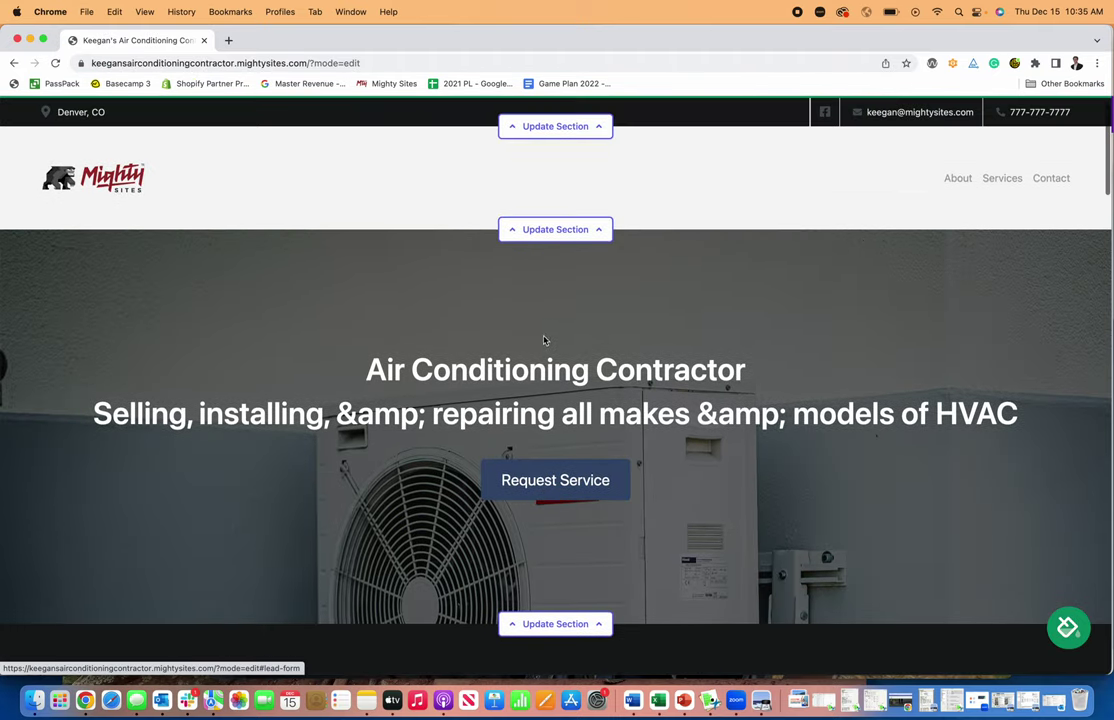
{"action": "scroll", "coordinate": [527, 380], "scroll_direction": "down", "scroll_amount": 1}
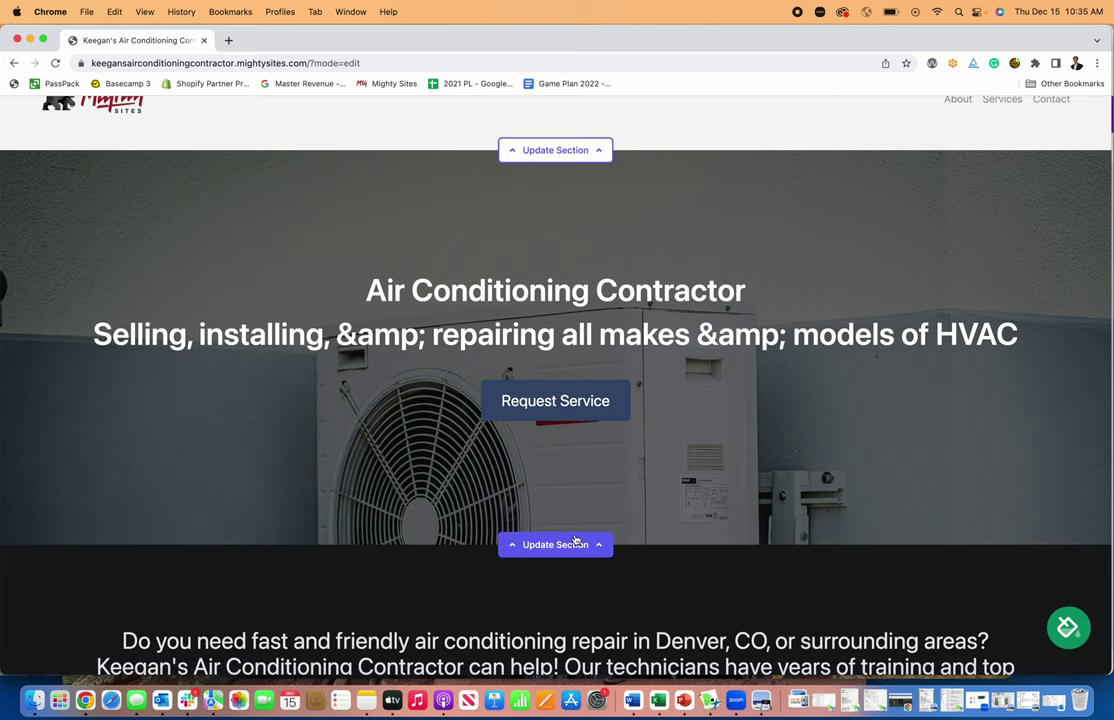
{"action": "left_click", "coordinate": [570, 542]}
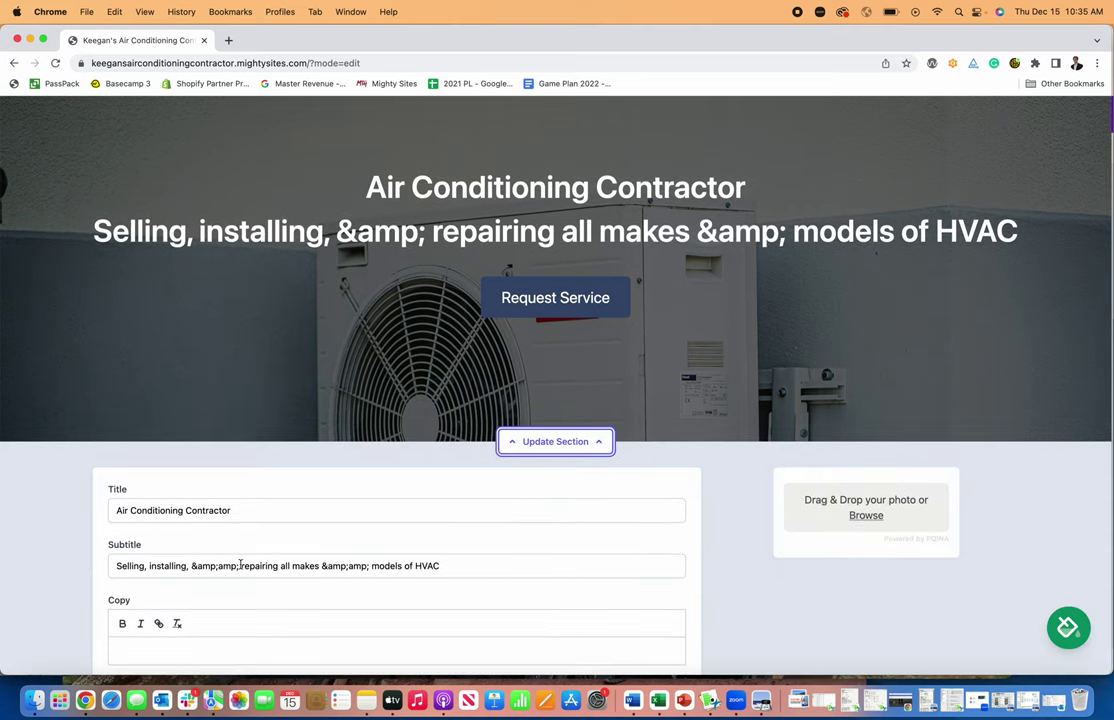
{"action": "left_click_drag", "start_coordinate": [240, 565], "coordinate": [194, 565]}
{"action": "type", "text": "and"}
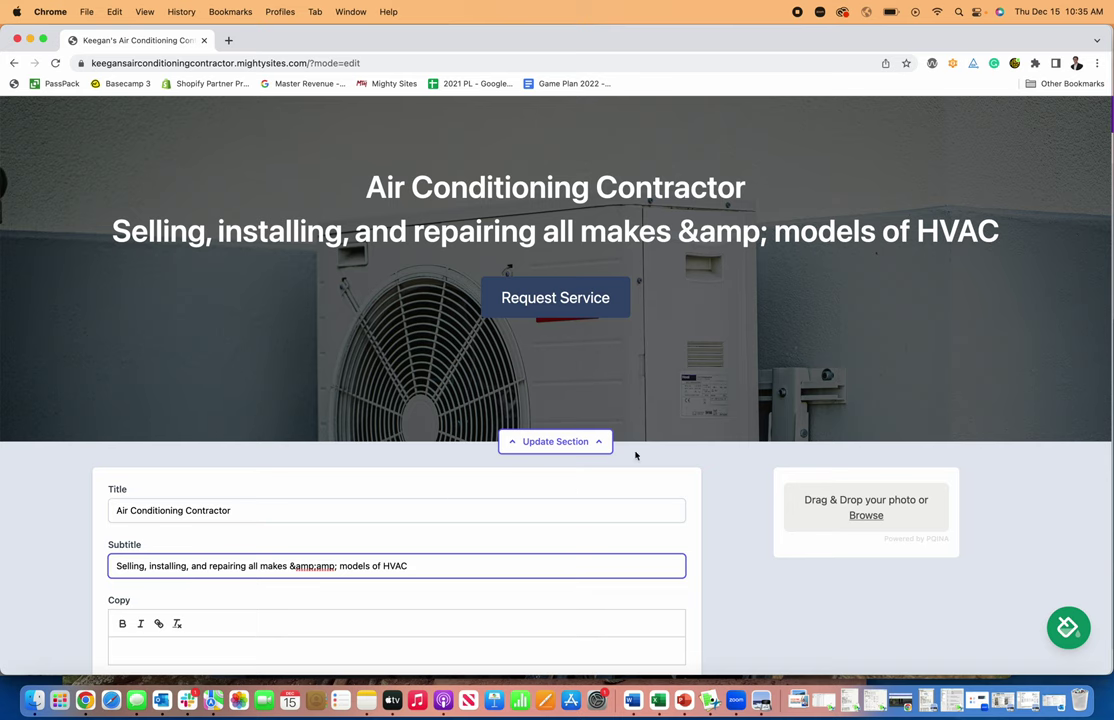
- Save the corrected hero subtitle
{"action": "left_click", "coordinate": [556, 441]}
{"action": "scroll", "coordinate": [556, 440], "scroll_direction": "down", "scroll_amount": 3}
{"action": "scroll", "coordinate": [574, 442], "scroll_direction": "up", "scroll_amount": 5}
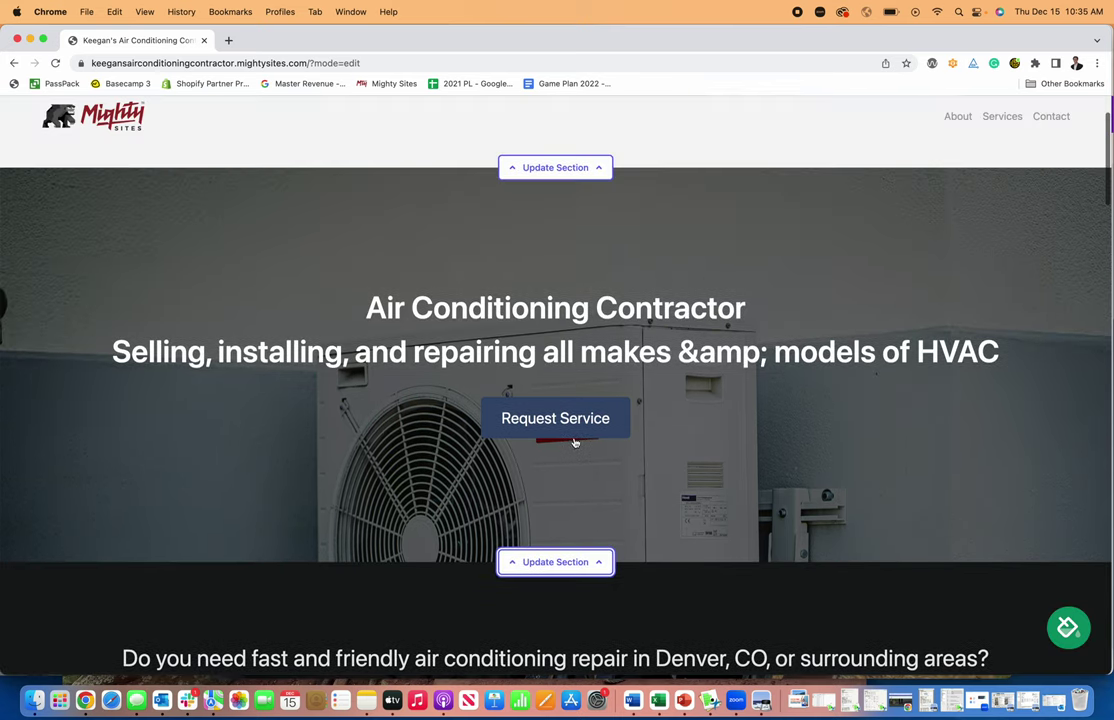
{"action": "scroll", "coordinate": [576, 450], "scroll_direction": "down", "scroll_amount": 1}
{"action": "left_click", "coordinate": [590, 503]}
{"action": "scroll", "coordinate": [595, 500], "scroll_direction": "down", "scroll_amount": 3}
{"action": "scroll", "coordinate": [601, 499], "scroll_direction": "down", "scroll_amount": 3}
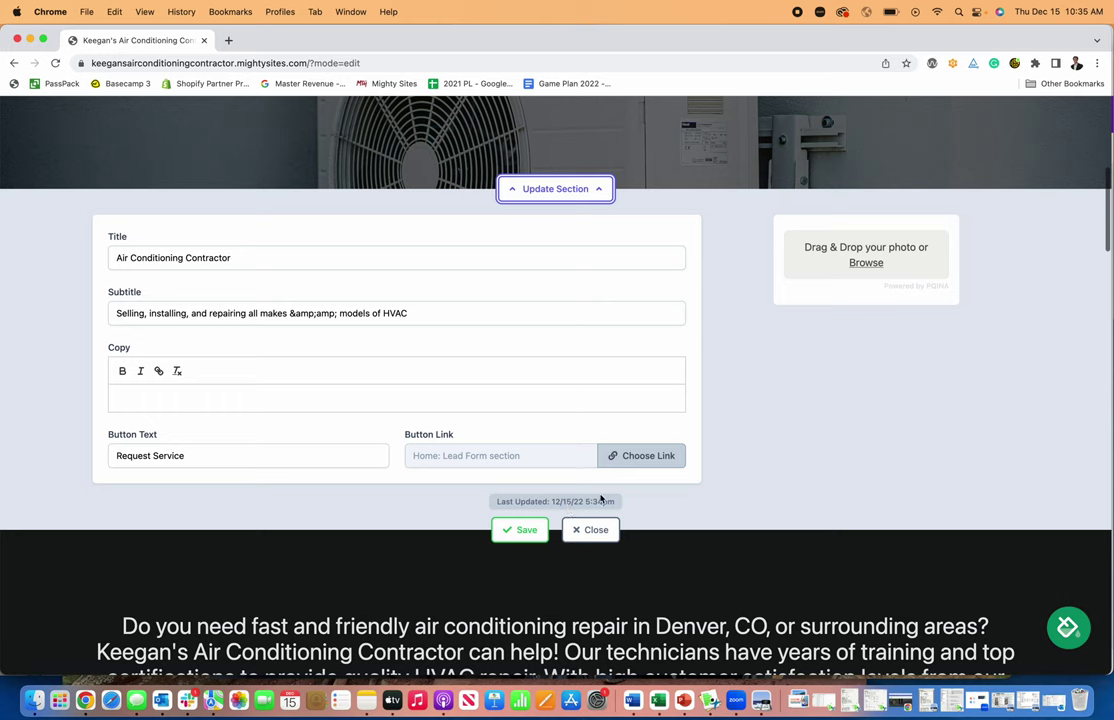
{"action": "left_click", "coordinate": [529, 541]}
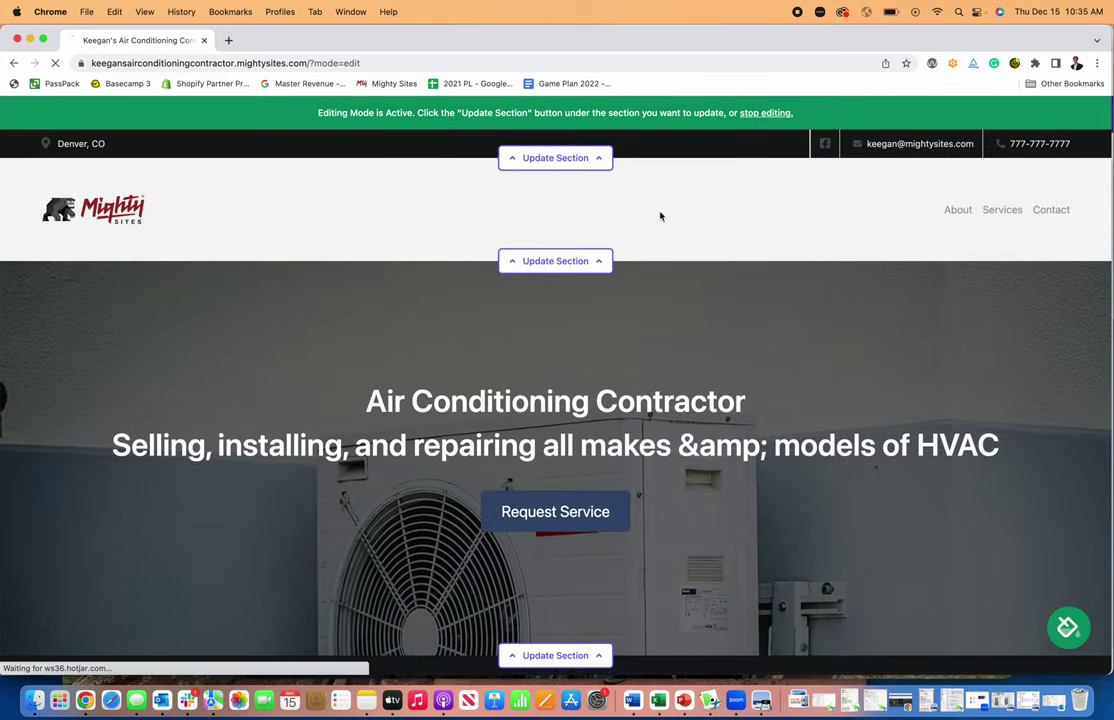
- Scroll down to the Get In Touch form and enter the test lead's name
{"action": "scroll", "coordinate": [522, 203], "scroll_direction": "down", "scroll_amount": 2}
{"action": "scroll", "coordinate": [522, 203], "scroll_direction": "down", "scroll_amount": 1}
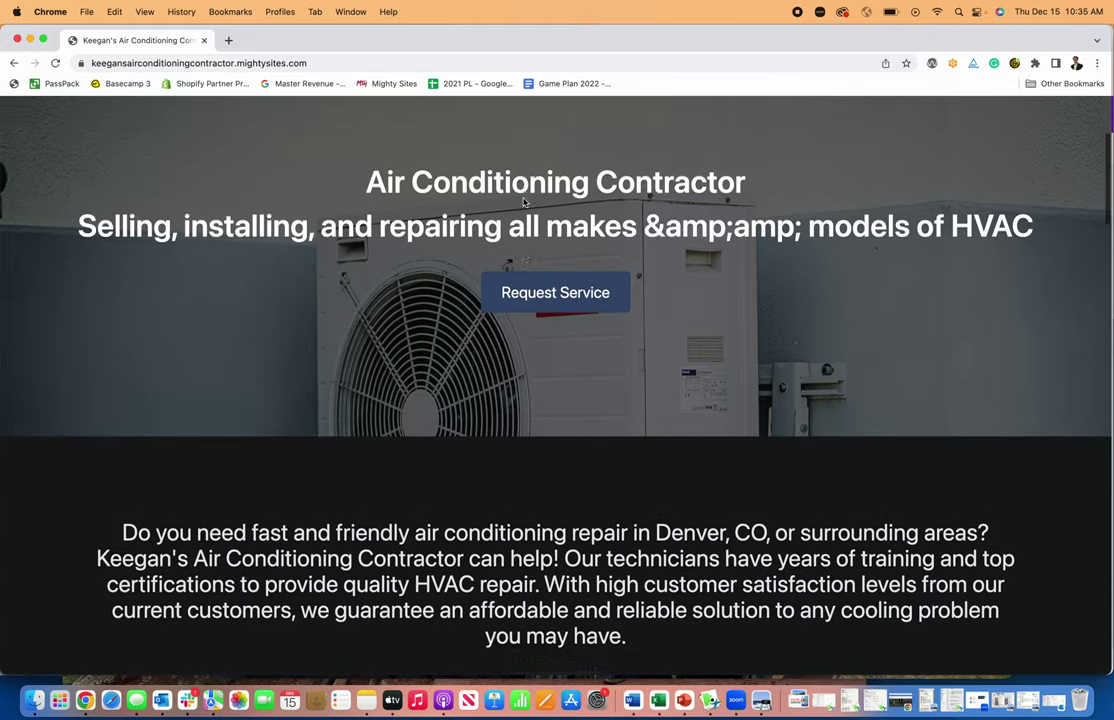
{"action": "scroll", "coordinate": [522, 203], "scroll_direction": "down", "scroll_amount": 3}
{"action": "scroll", "coordinate": [522, 203], "scroll_direction": "down", "scroll_amount": 2}
{"action": "scroll", "coordinate": [522, 203], "scroll_direction": "down", "scroll_amount": 2}
{"action": "scroll", "coordinate": [522, 203], "scroll_direction": "down", "scroll_amount": 2}
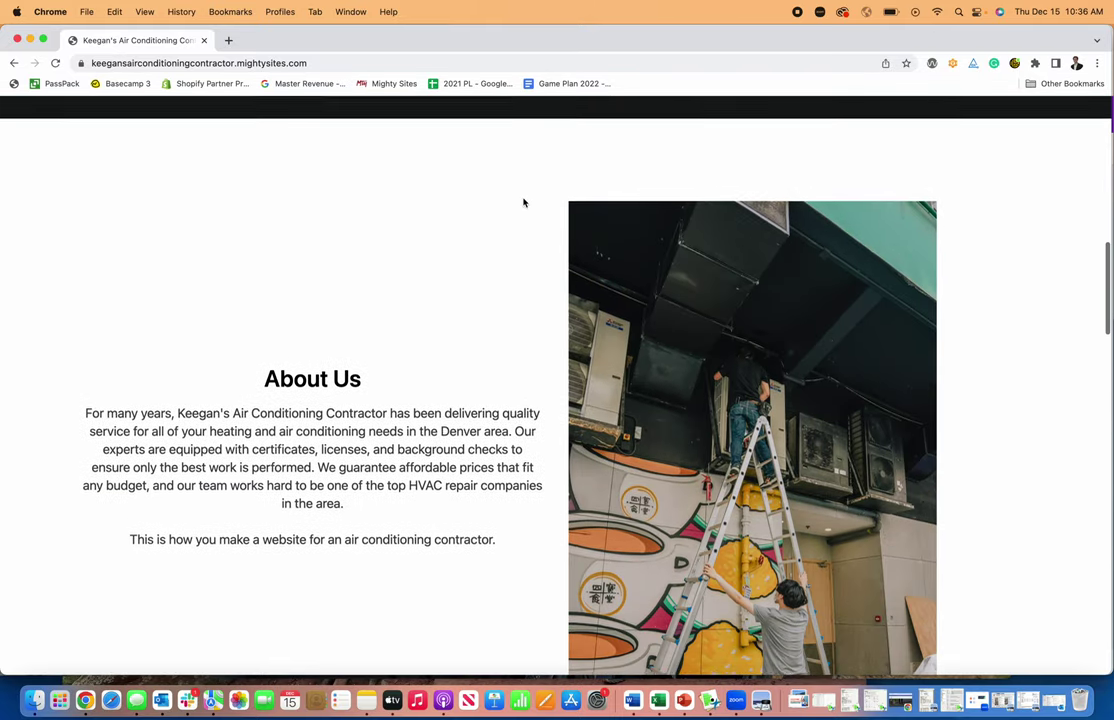
{"action": "scroll", "coordinate": [522, 203], "scroll_direction": "down", "scroll_amount": 2}
{"action": "scroll", "coordinate": [522, 200], "scroll_direction": "down", "scroll_amount": 3}
{"action": "scroll", "coordinate": [522, 200], "scroll_direction": "down", "scroll_amount": 3}
{"action": "scroll", "coordinate": [522, 200], "scroll_direction": "down", "scroll_amount": 2}
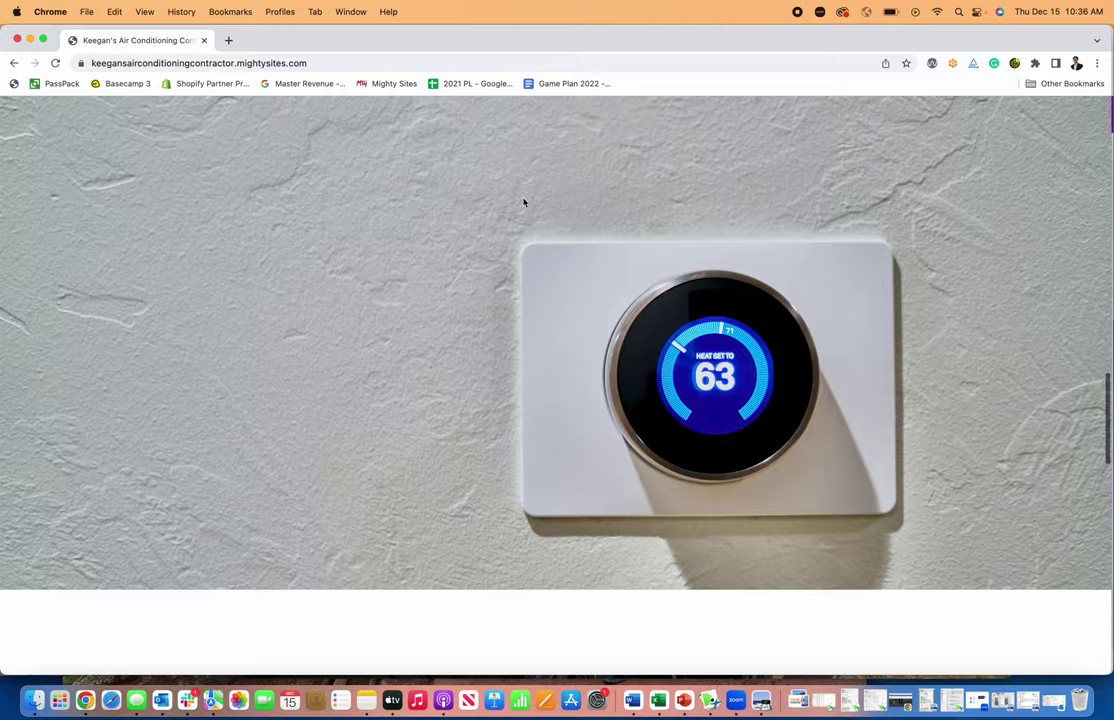
{"action": "scroll", "coordinate": [522, 200], "scroll_direction": "down", "scroll_amount": 2}
{"action": "scroll", "coordinate": [522, 202], "scroll_direction": "down", "scroll_amount": 2}
{"action": "scroll", "coordinate": [522, 203], "scroll_direction": "down", "scroll_amount": 2}
{"action": "scroll", "coordinate": [522, 203], "scroll_direction": "down", "scroll_amount": 2}
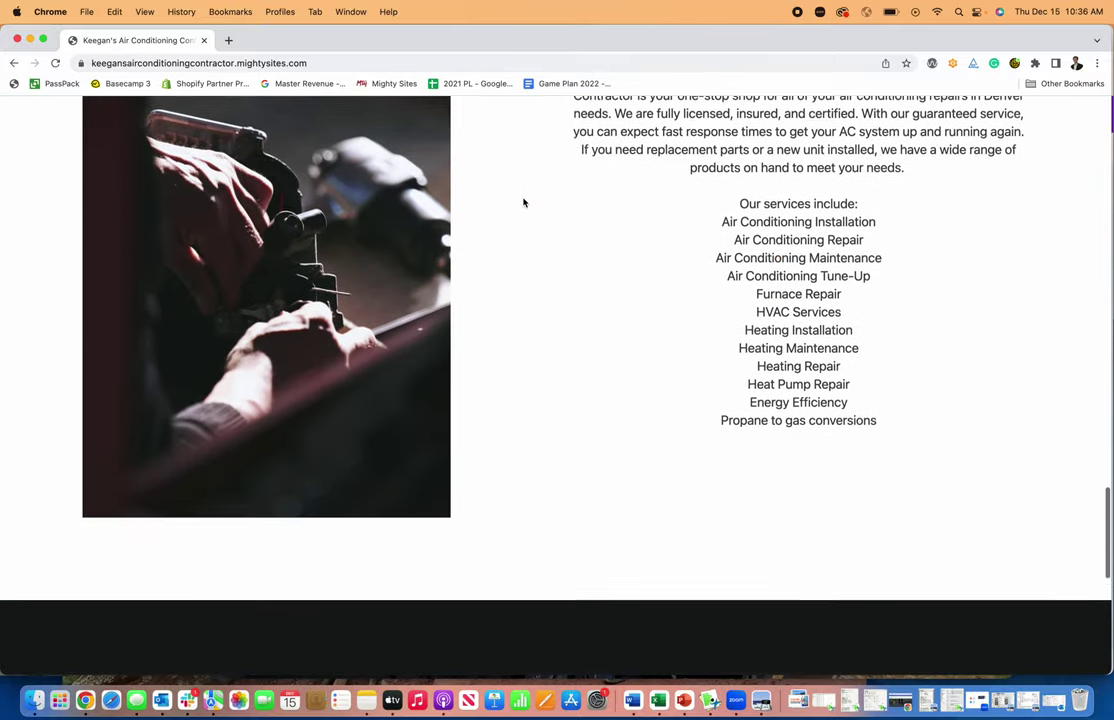
{"action": "scroll", "coordinate": [522, 203], "scroll_direction": "down", "scroll_amount": 1}
{"action": "scroll", "coordinate": [522, 203], "scroll_direction": "down", "scroll_amount": 3}
{"action": "scroll", "coordinate": [525, 225], "scroll_direction": "down", "scroll_amount": 1}
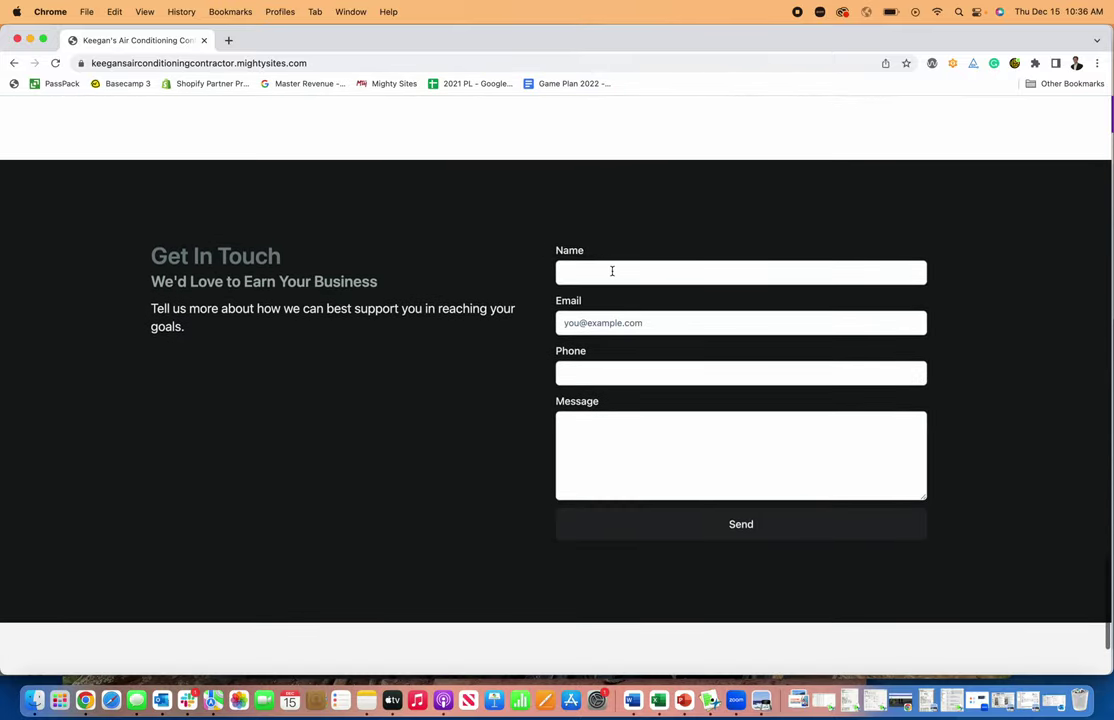
{"action": "left_click", "coordinate": [612, 271]}
{"action": "type", "text": "Keeg"}
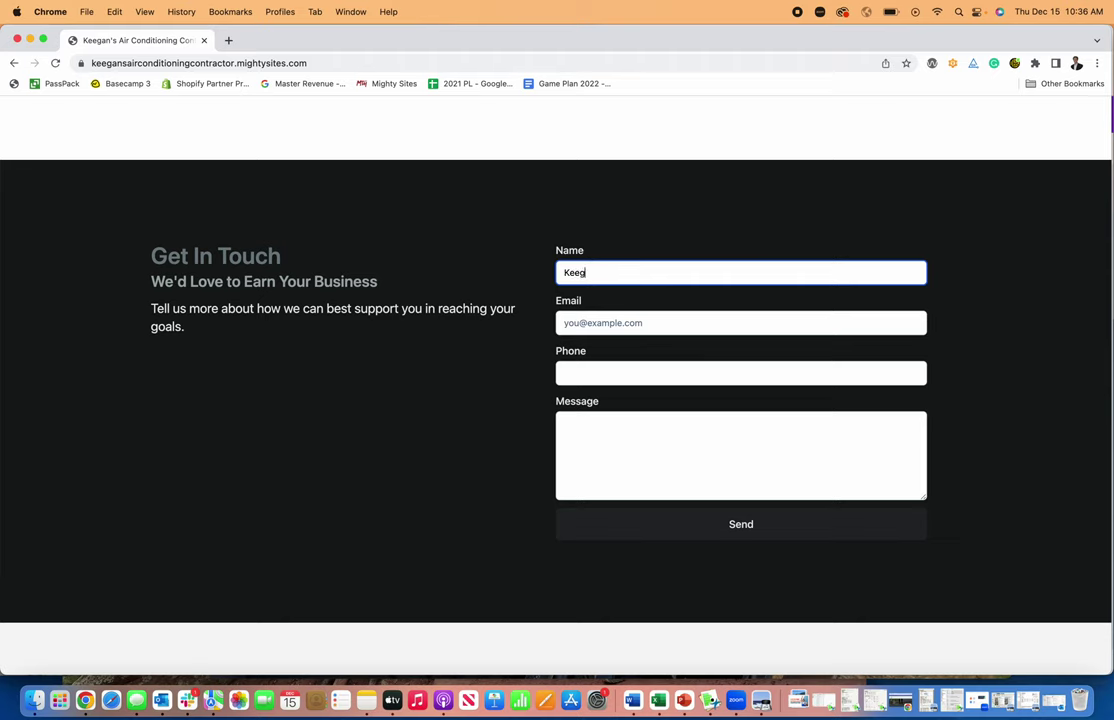
{"action": "type", "text": "an"}
- Fill in a test email, phone number and message, then send the enquiry
{"action": "key", "text": "Tab"}
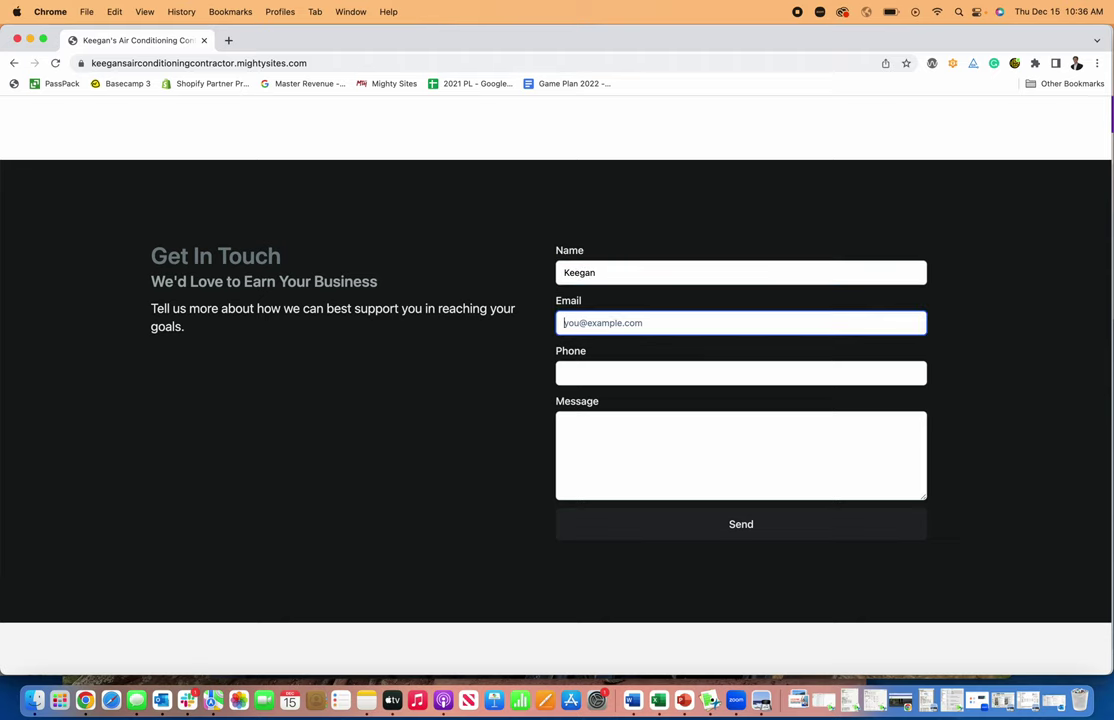
{"action": "key", "text": "Tab"}
{"action": "type", "text": "777-777-77"}
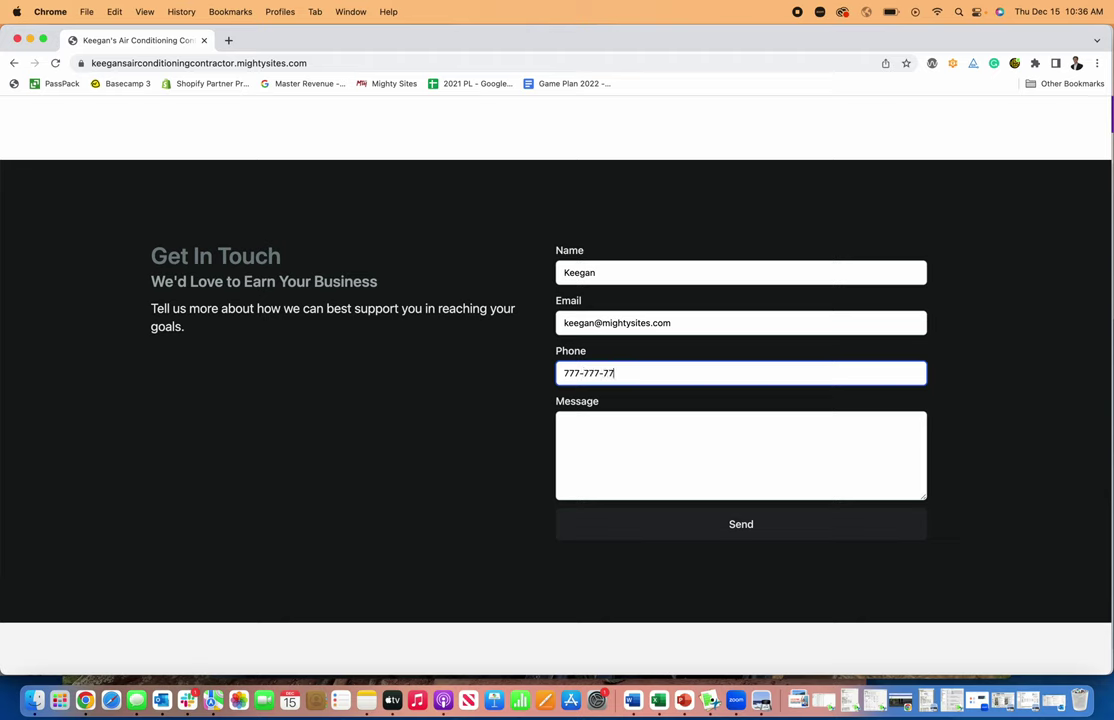
{"action": "type", "text": "7"}
{"action": "key", "text": "Tab"}
{"action": "type", "text": "I need an air conditioning contractor"}
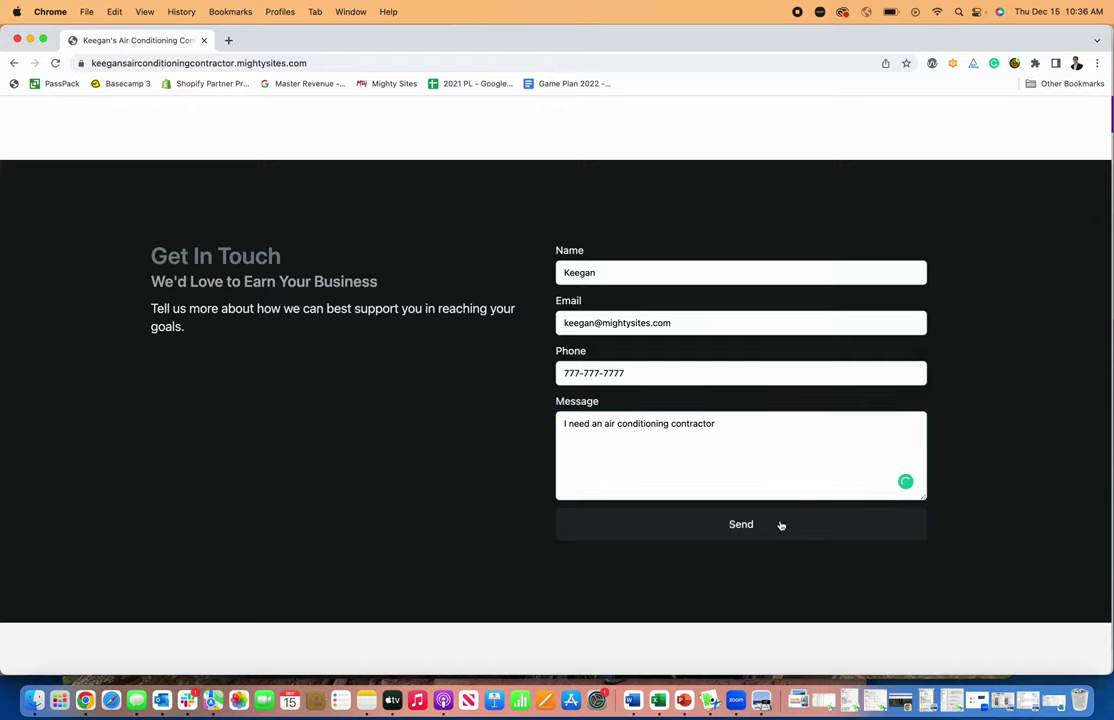
{"action": "left_click", "coordinate": [781, 525]}
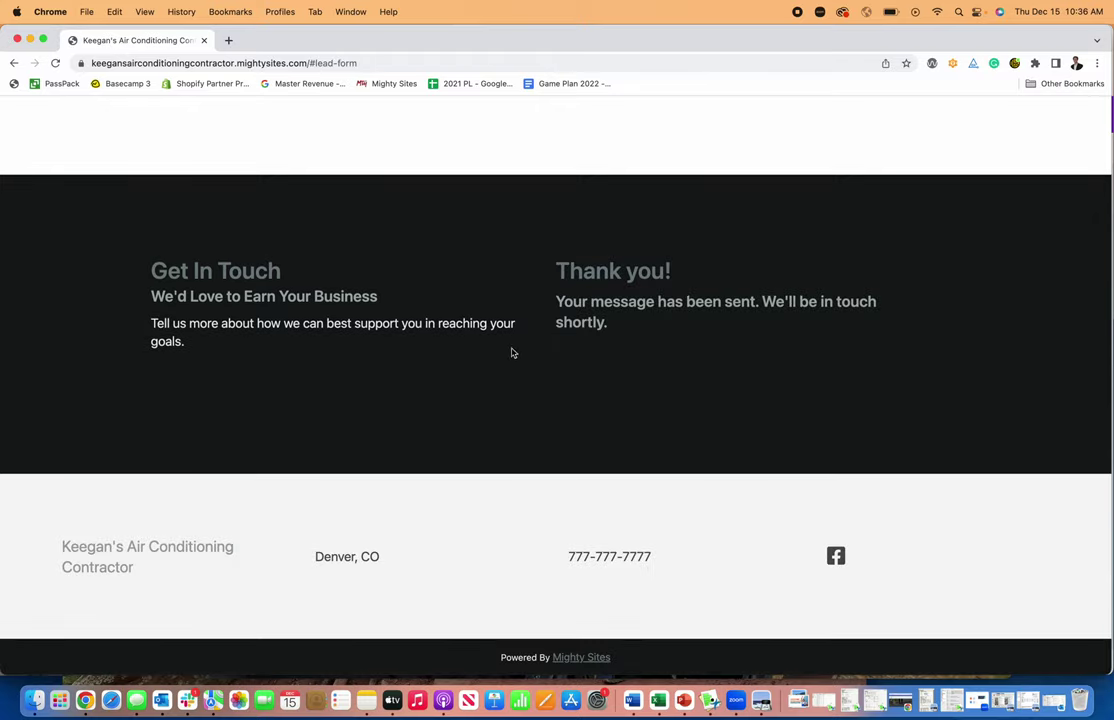
- Return to the Site Dashboard and reload it twice to check for new leads
{"action": "scroll", "coordinate": [511, 352], "scroll_direction": "up", "scroll_amount": 10}
{"action": "scroll", "coordinate": [542, 377], "scroll_direction": "up", "scroll_amount": 5}
{"action": "scroll", "coordinate": [542, 377], "scroll_direction": "up", "scroll_amount": 10}
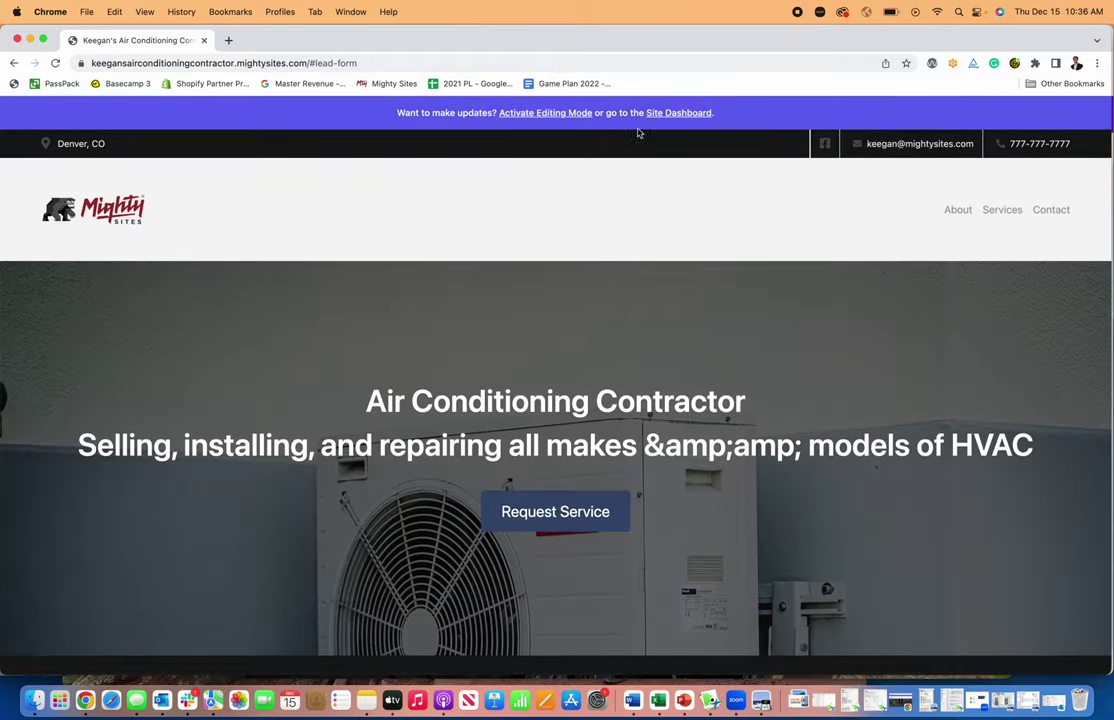
{"action": "left_click", "coordinate": [572, 112]}
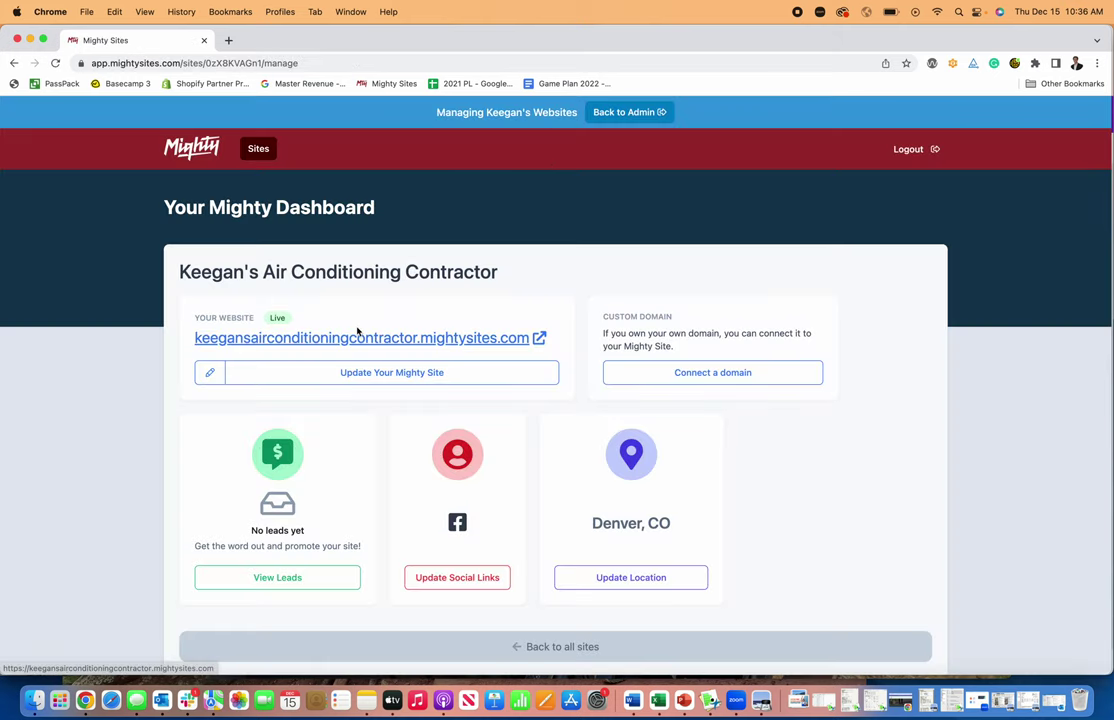
{"action": "left_click", "coordinate": [56, 63]}
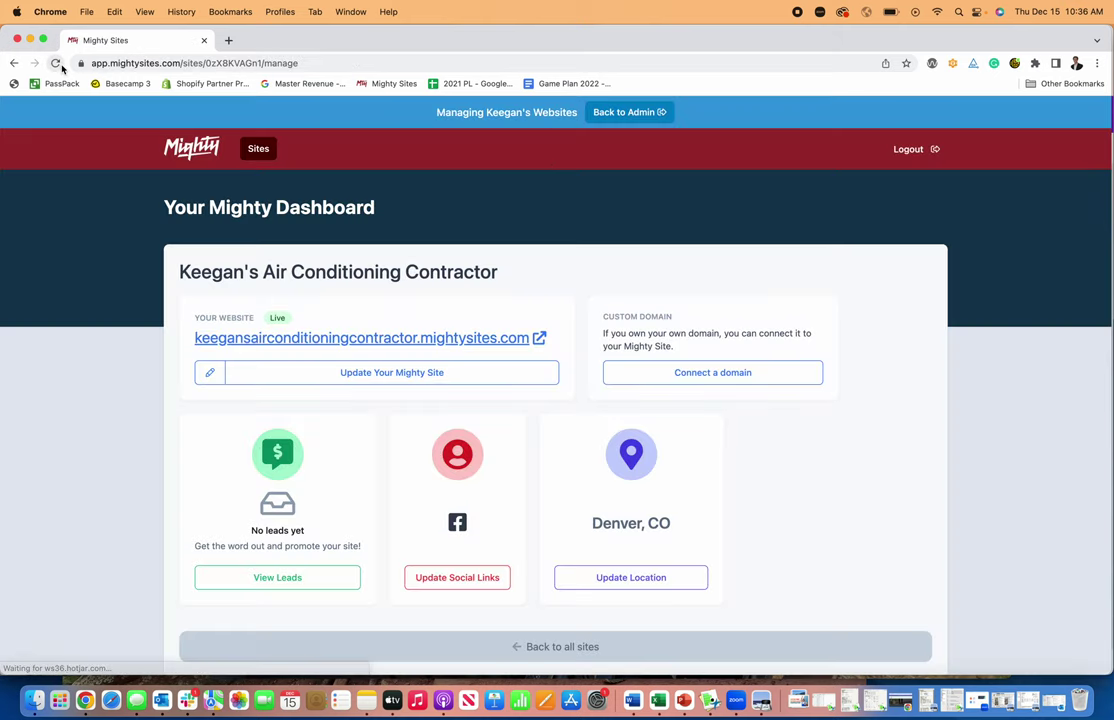
{"action": "left_click", "coordinate": [56, 63]}
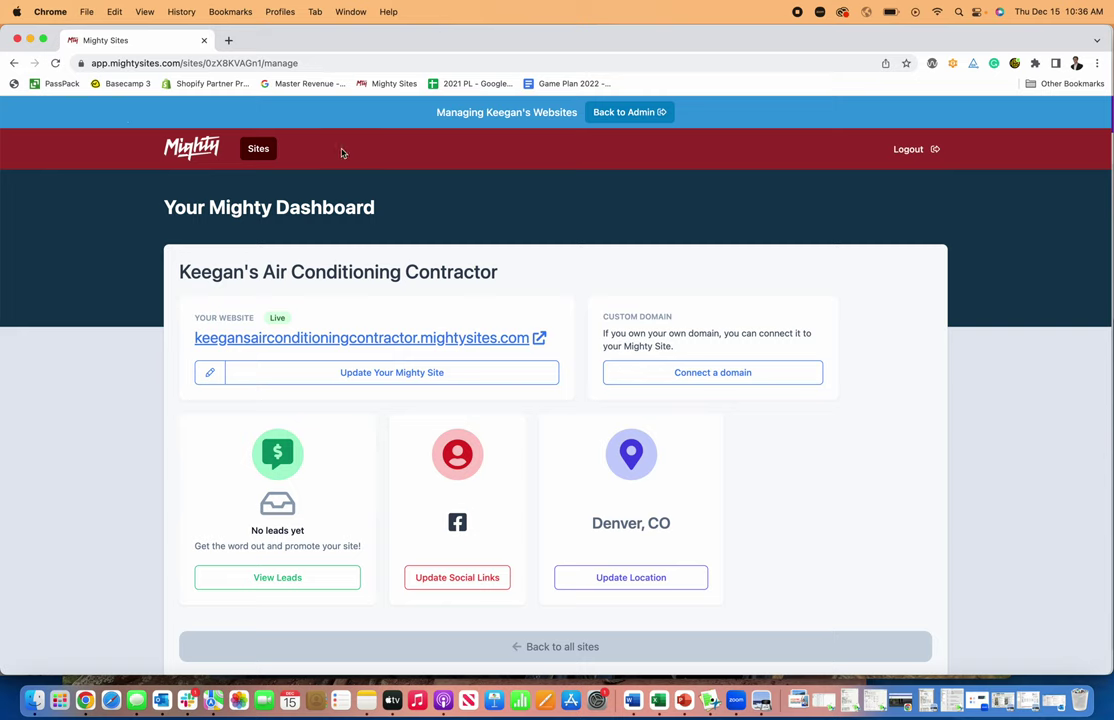
- Load the website in editing mode, exit it, and go back to the dashboard
{"action": "left_click", "coordinate": [465, 373]}
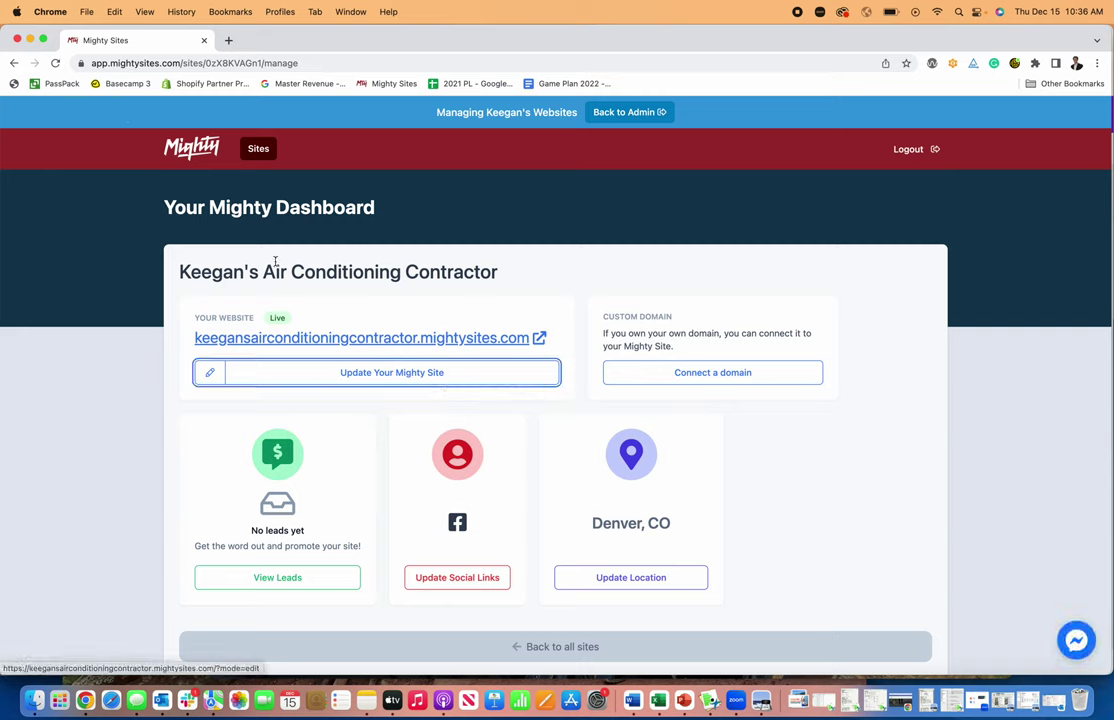
{"action": "left_click", "coordinate": [366, 373]}
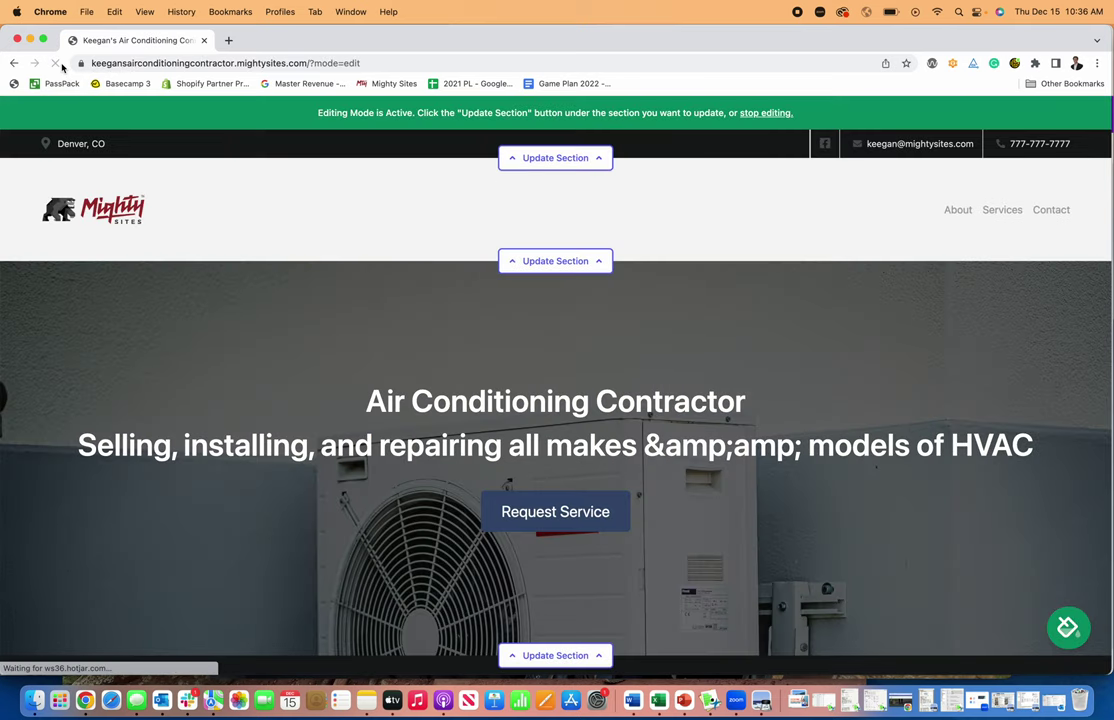
{"action": "left_click", "coordinate": [758, 113]}
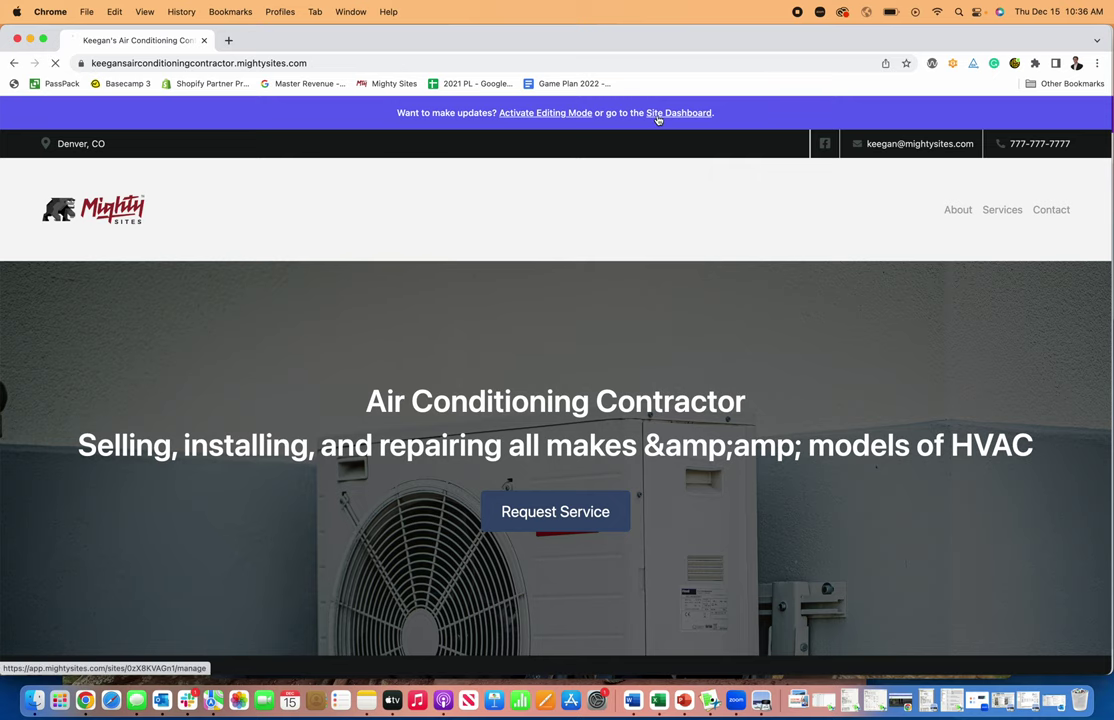
{"action": "left_click", "coordinate": [658, 116]}
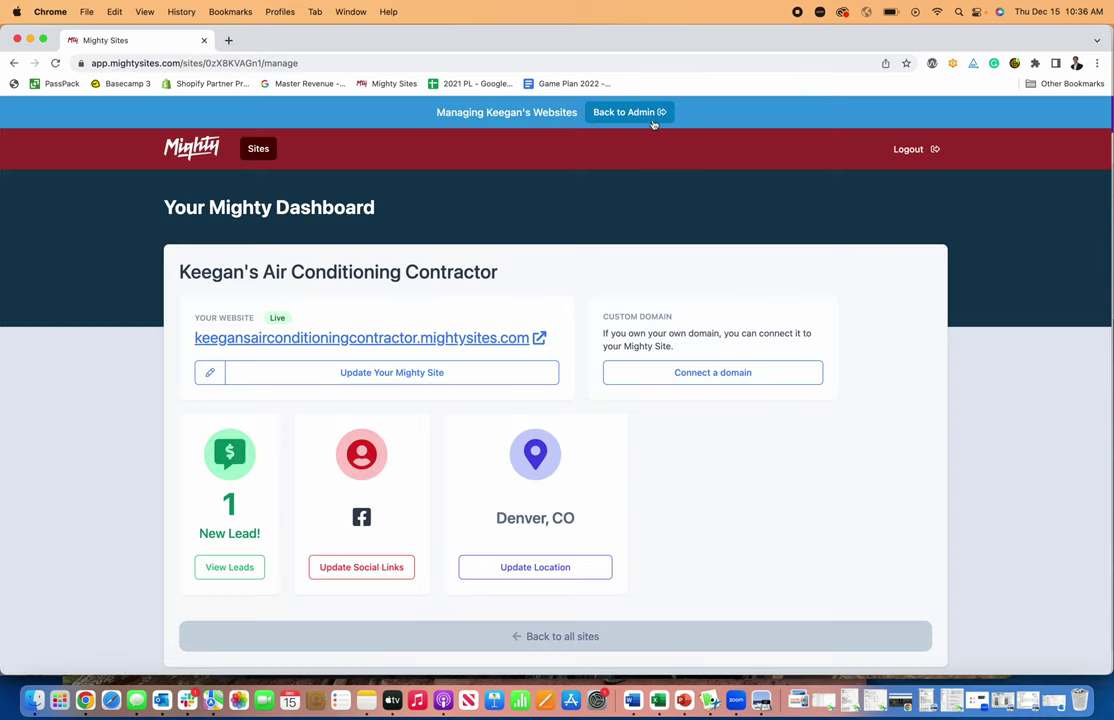
- View the leads list, inspect the test lead's details, and return to the dashboard
{"action": "left_click", "coordinate": [232, 568]}
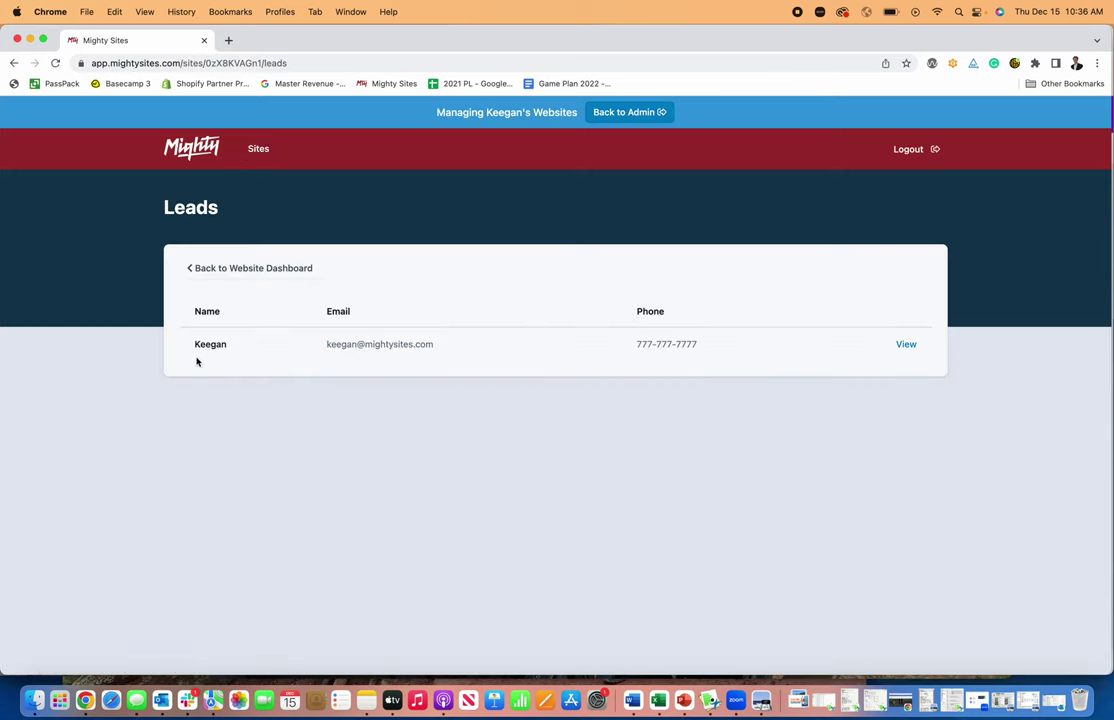
{"action": "left_click", "coordinate": [906, 344]}
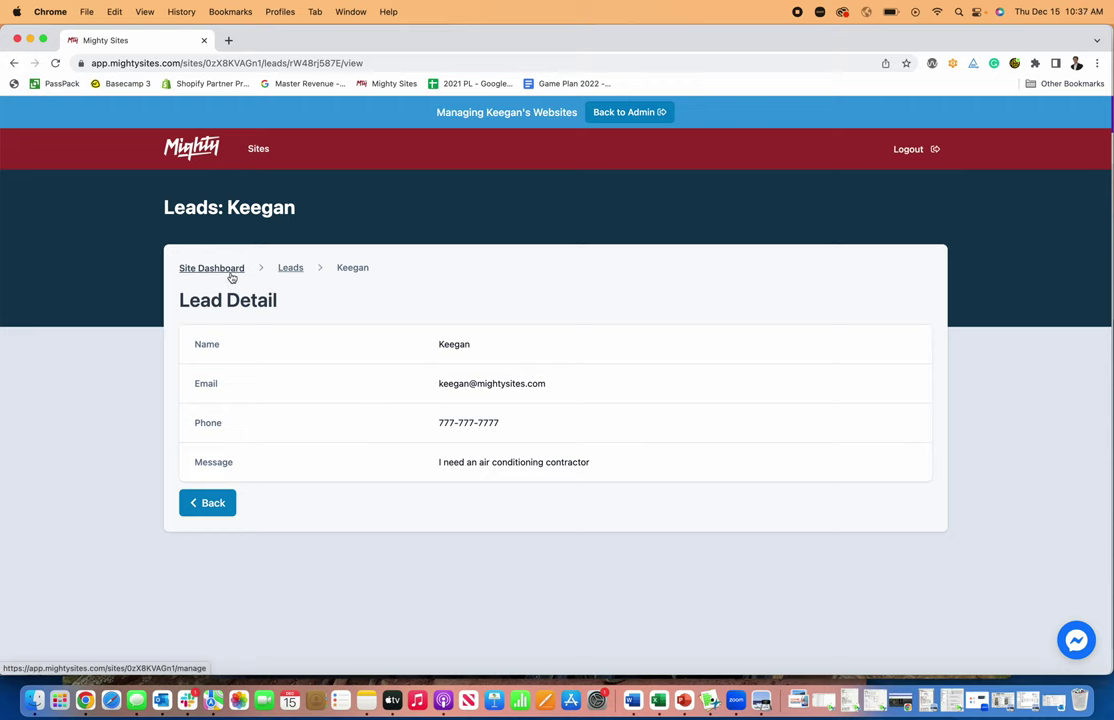
{"action": "left_click", "coordinate": [212, 268]}
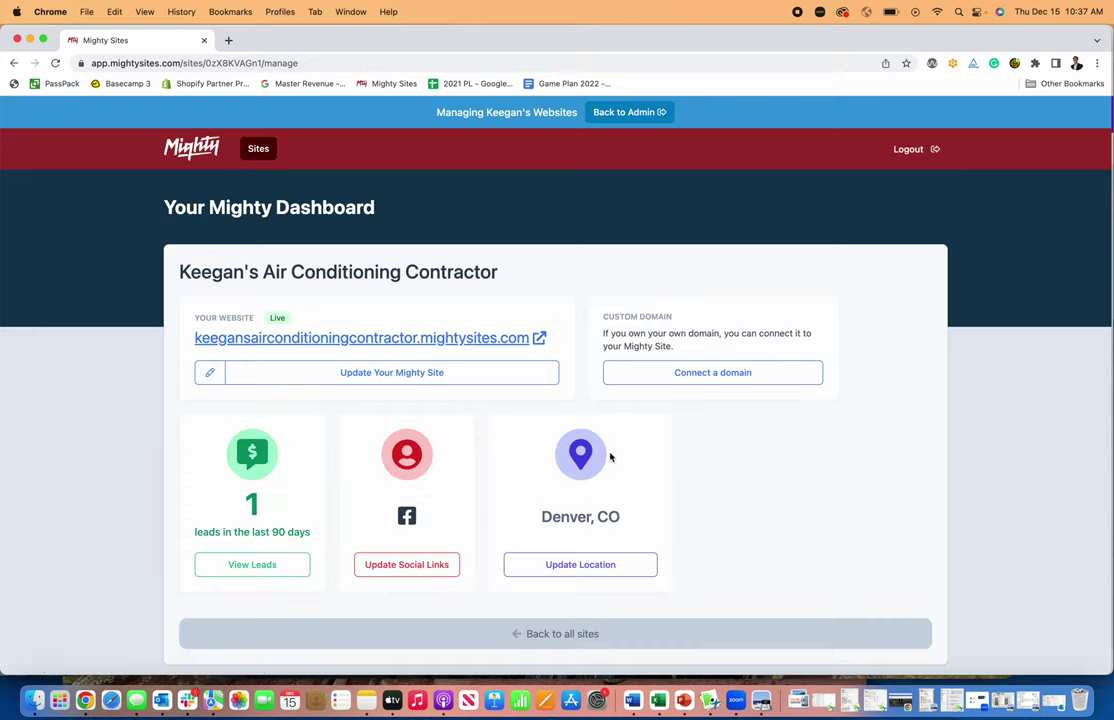
{"action": "left_click", "coordinate": [660, 376]}
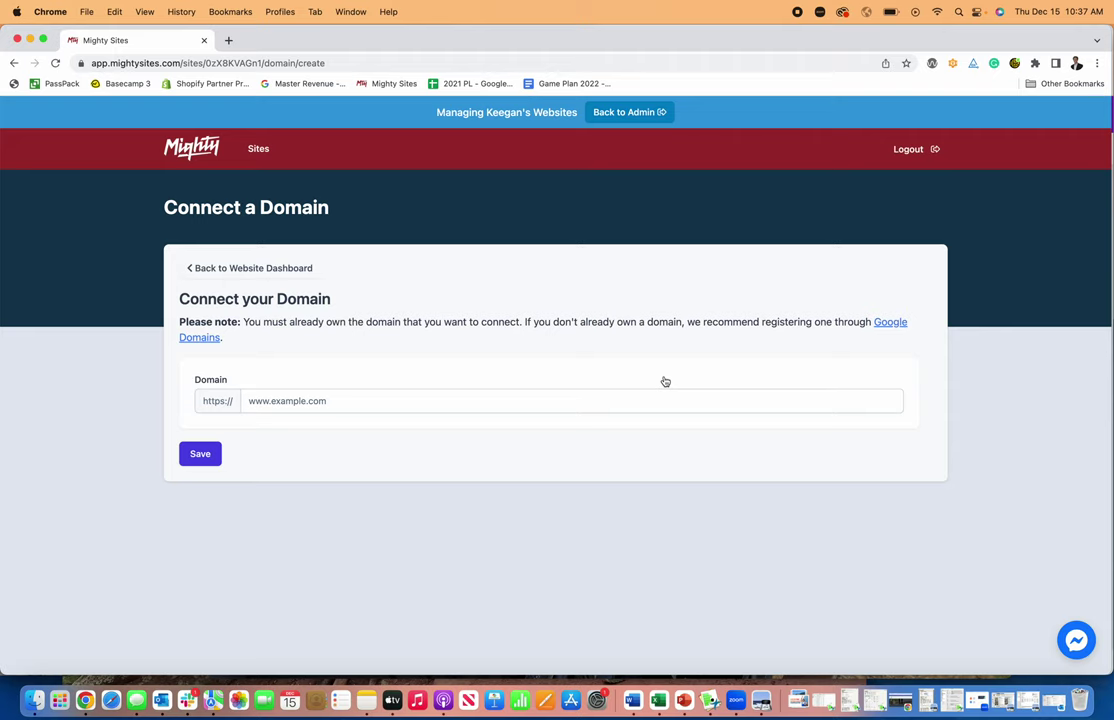
{"action": "left_click", "coordinate": [203, 268]}
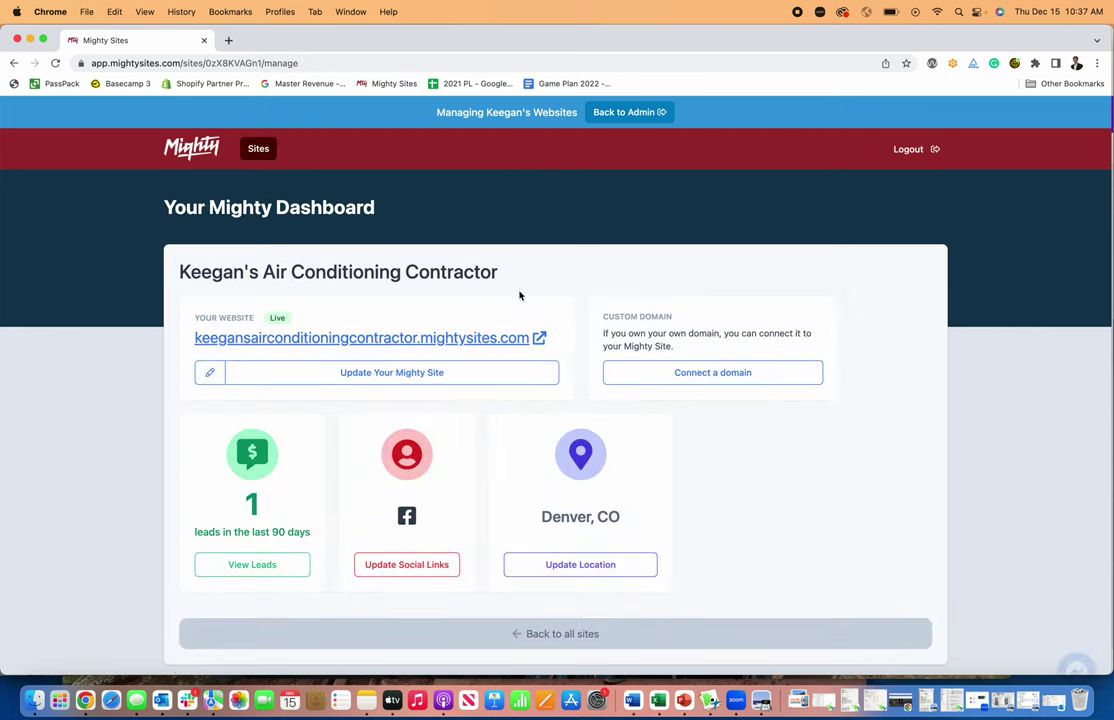
- Open the dashboard's site URL in a new tab and scroll to the contact form and footer
{"action": "left_click", "coordinate": [492, 338]}
{"action": "scroll", "coordinate": [496, 337], "scroll_direction": "down", "scroll_amount": 1}
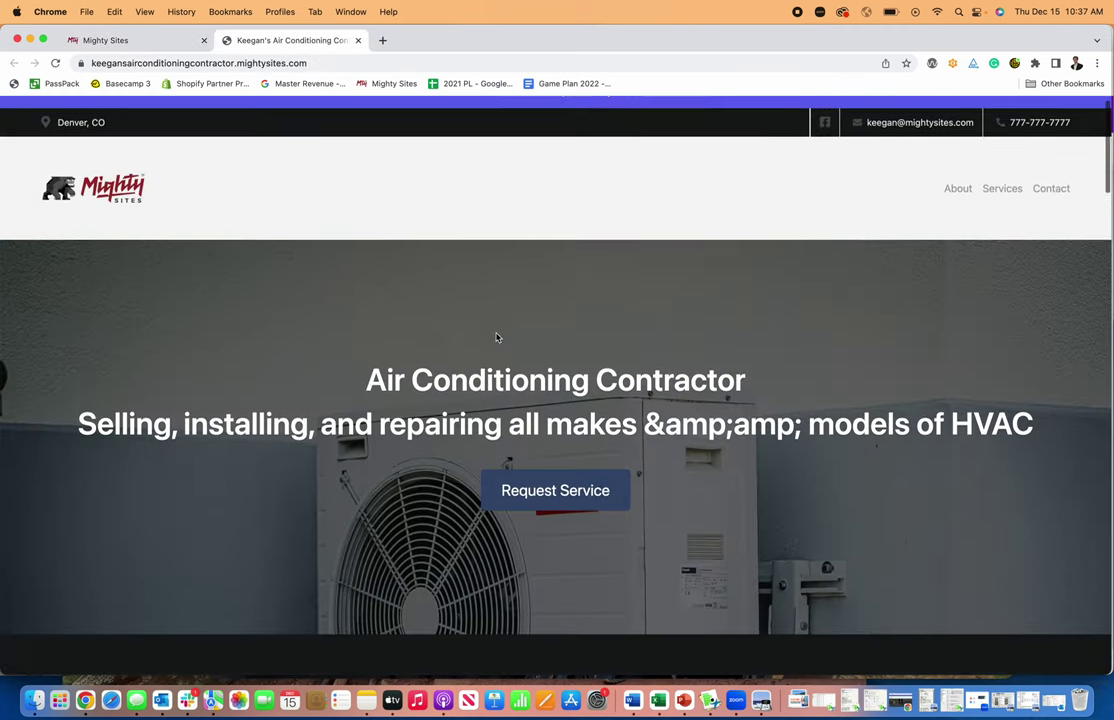
{"action": "scroll", "coordinate": [496, 337], "scroll_direction": "down", "scroll_amount": 2}
{"action": "scroll", "coordinate": [496, 337], "scroll_direction": "down", "scroll_amount": 5}
{"action": "scroll", "coordinate": [496, 337], "scroll_direction": "down", "scroll_amount": 3}
{"action": "scroll", "coordinate": [496, 337], "scroll_direction": "down", "scroll_amount": 3}
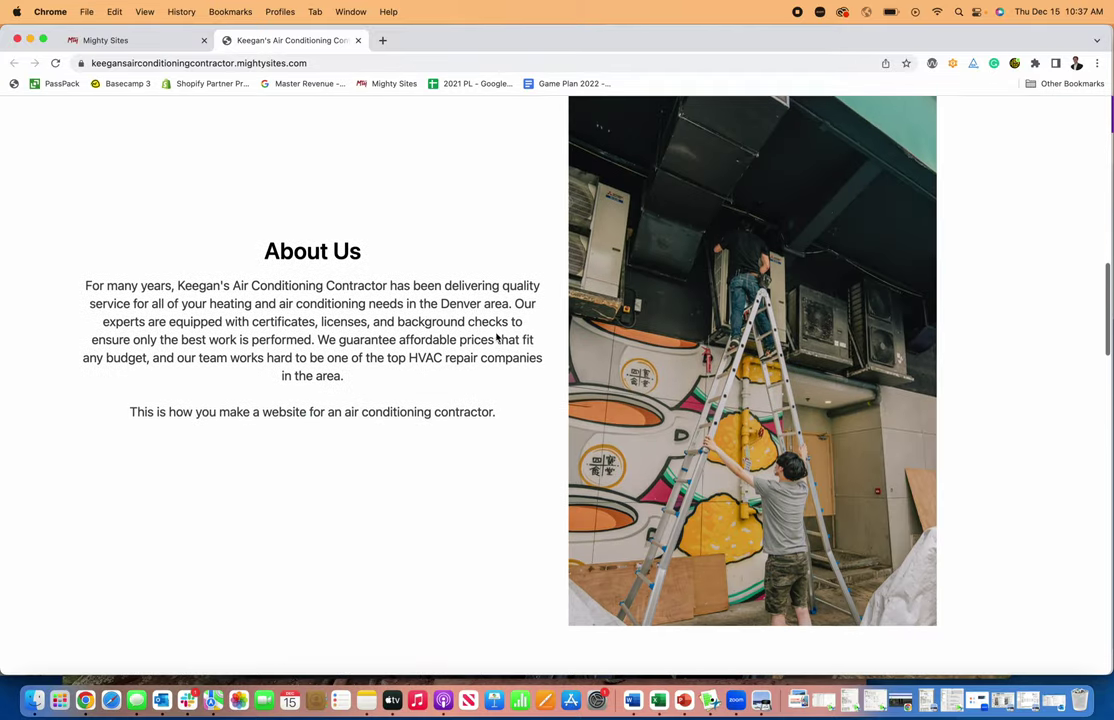
{"action": "scroll", "coordinate": [496, 337], "scroll_direction": "down", "scroll_amount": 4}
{"action": "scroll", "coordinate": [496, 337], "scroll_direction": "down", "scroll_amount": 3}
{"action": "scroll", "coordinate": [496, 337], "scroll_direction": "up", "scroll_amount": 3}
{"action": "scroll", "coordinate": [496, 337], "scroll_direction": "up", "scroll_amount": 10}
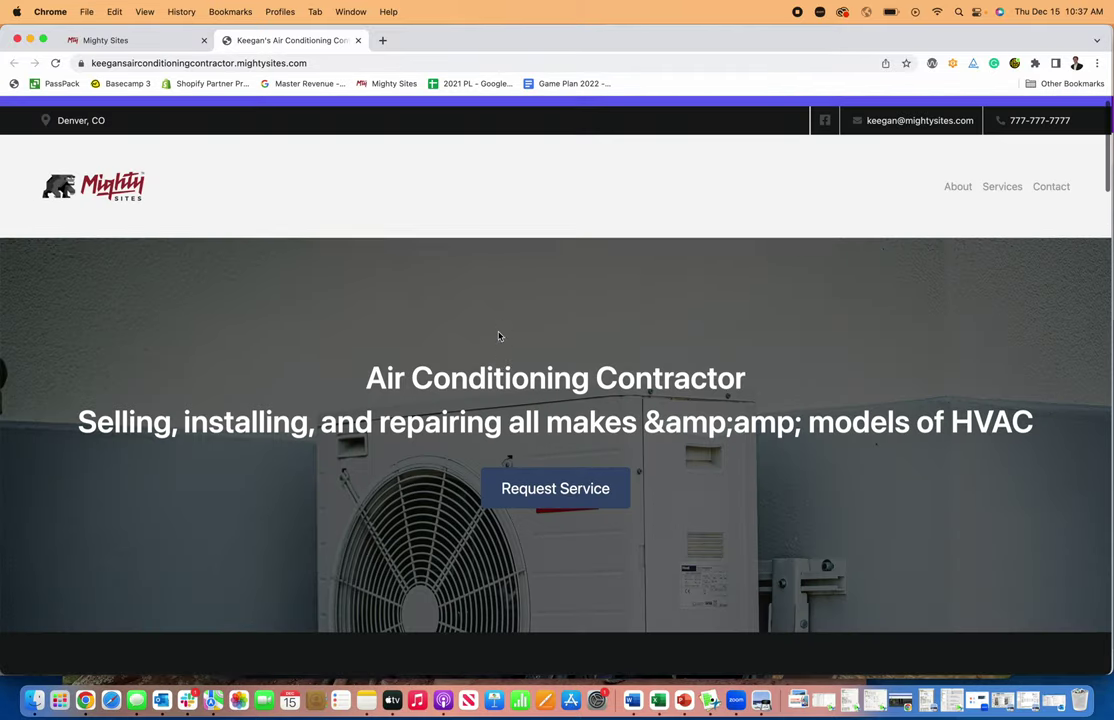
{"action": "scroll", "coordinate": [497, 337], "scroll_direction": "down", "scroll_amount": 3}
{"action": "scroll", "coordinate": [498, 337], "scroll_direction": "down", "scroll_amount": 3}
{"action": "scroll", "coordinate": [499, 337], "scroll_direction": "down", "scroll_amount": 5}
{"action": "scroll", "coordinate": [499, 337], "scroll_direction": "down", "scroll_amount": 2}
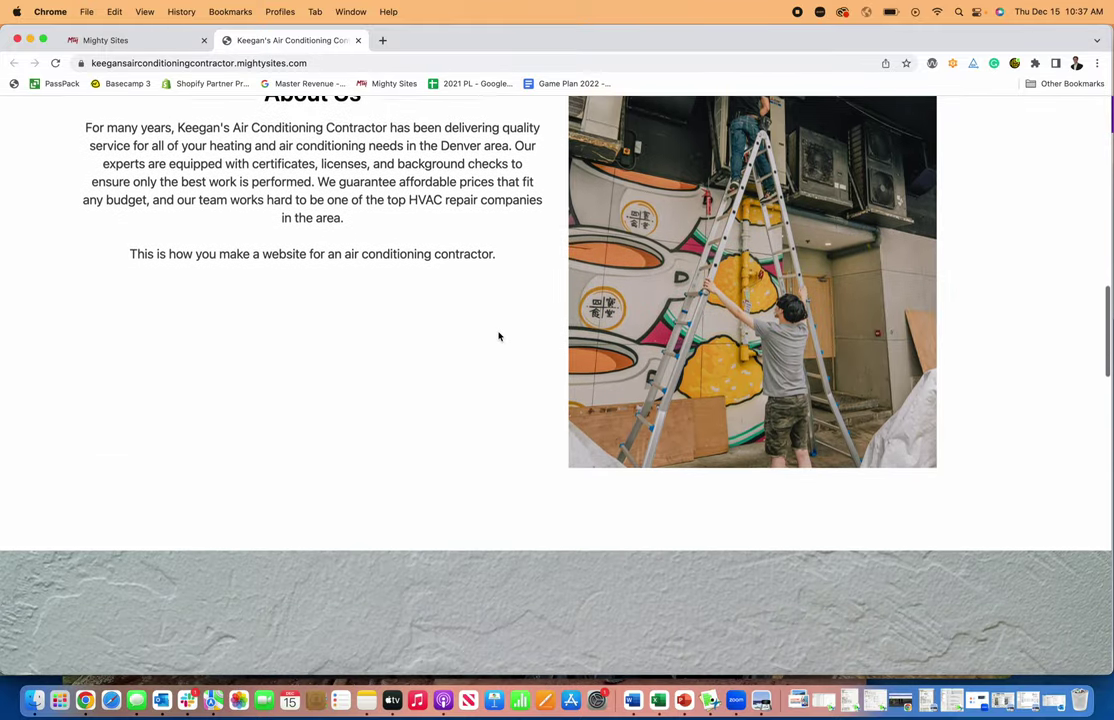
{"action": "scroll", "coordinate": [499, 335], "scroll_direction": "down", "scroll_amount": 4}
{"action": "scroll", "coordinate": [498, 320], "scroll_direction": "down", "scroll_amount": 3}
{"action": "scroll", "coordinate": [498, 309], "scroll_direction": "down", "scroll_amount": 2}
{"action": "scroll", "coordinate": [497, 311], "scroll_direction": "down", "scroll_amount": 3}
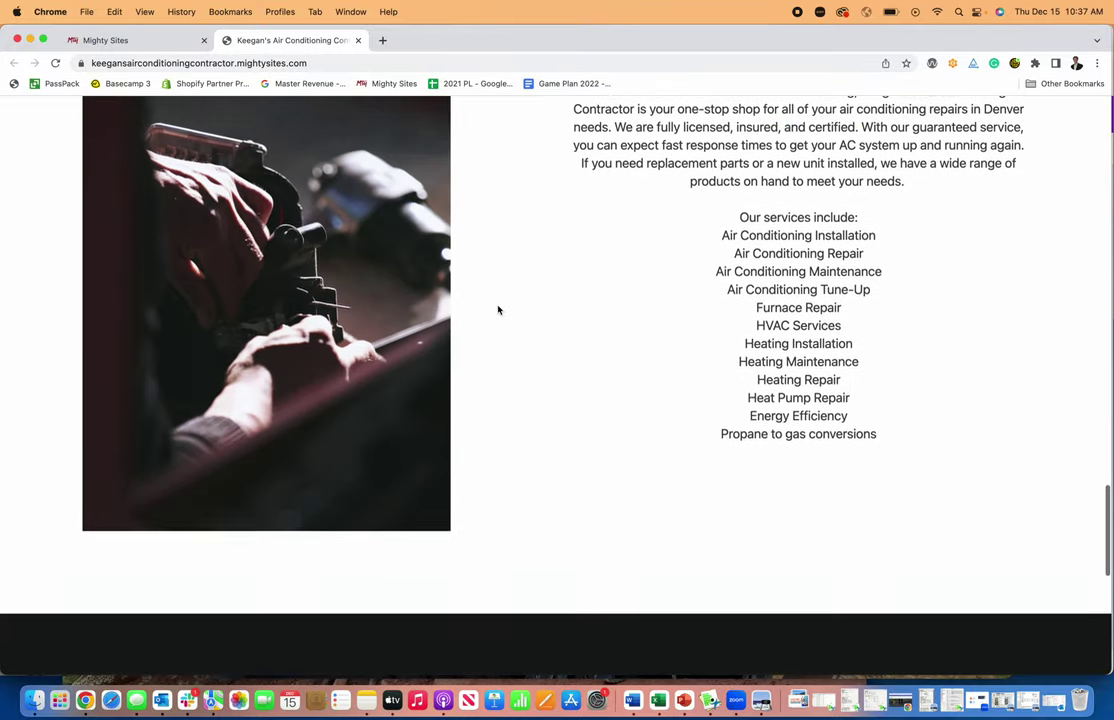
{"action": "scroll", "coordinate": [497, 311], "scroll_direction": "down", "scroll_amount": 4}
{"action": "scroll", "coordinate": [497, 311], "scroll_direction": "down", "scroll_amount": 1}
{"action": "scroll", "coordinate": [500, 323], "scroll_direction": "down", "scroll_amount": 1}
{"action": "scroll", "coordinate": [495, 327], "scroll_direction": "down", "scroll_amount": 3}
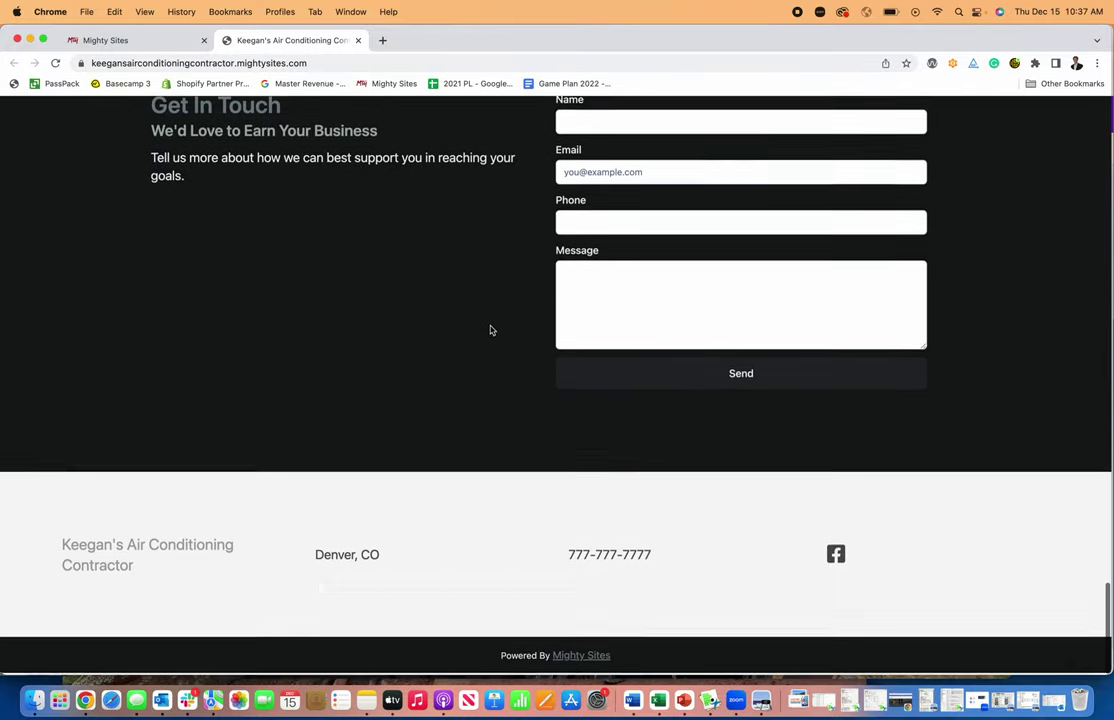